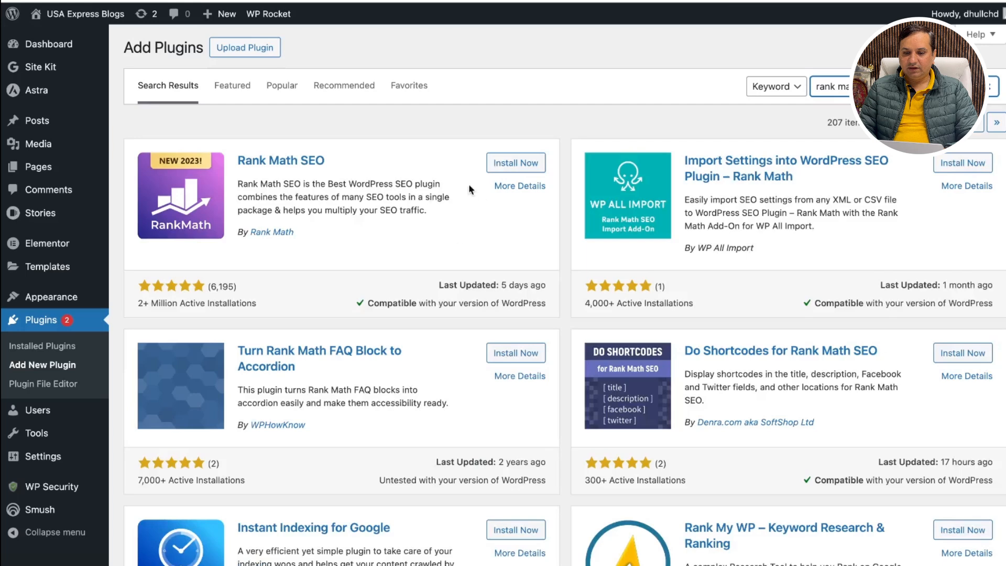
Install and activate the Rank Math SEO plugin, and look through the list of installed plugins.
left_click(518, 163)
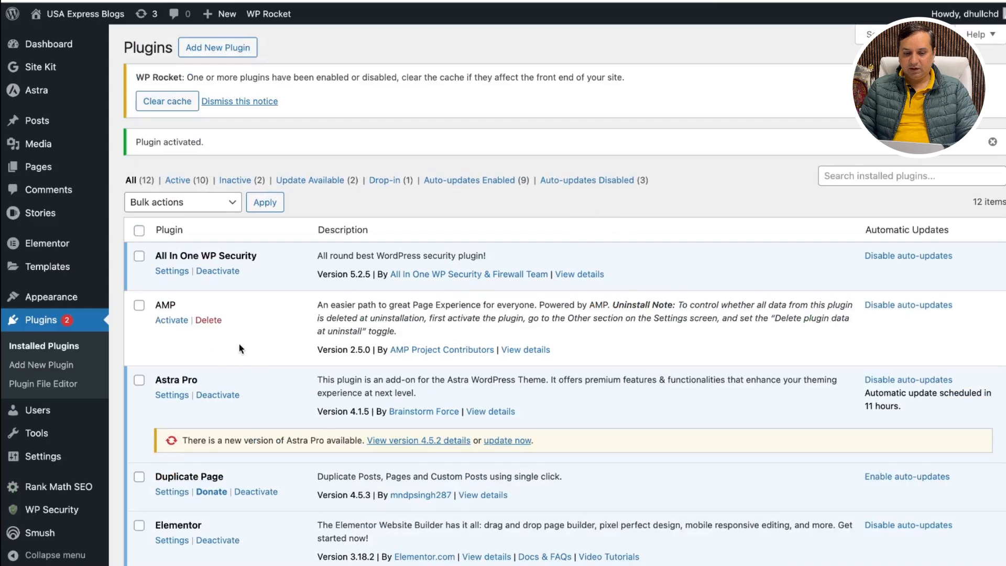
scroll(239, 345, "down", 10)
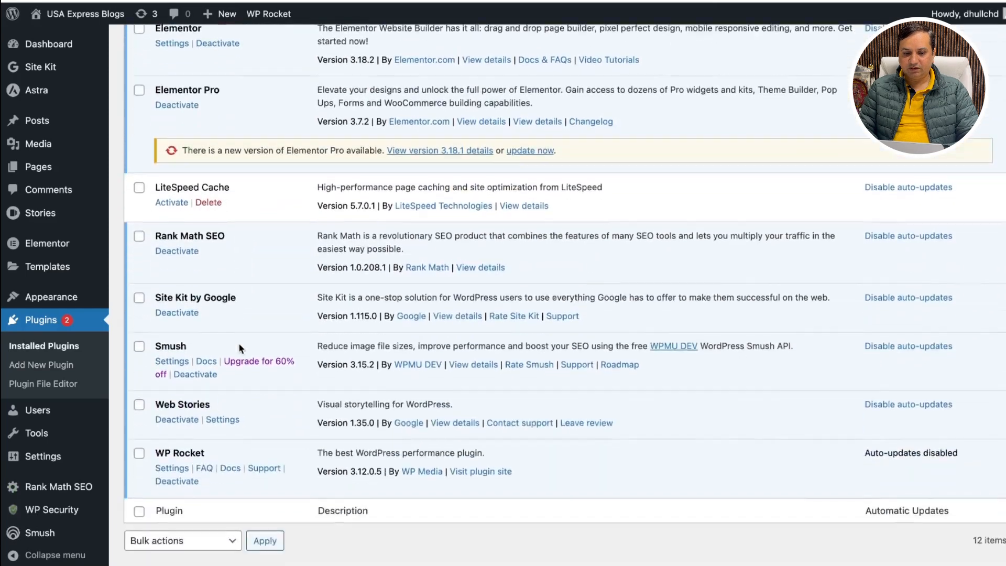
scroll(239, 346, "down", 1)
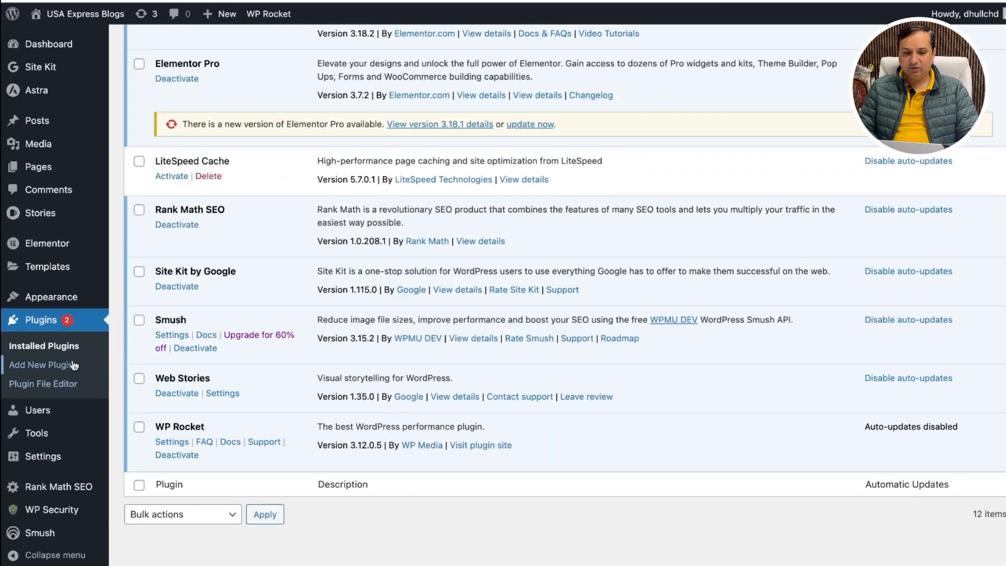
scroll(74, 366, "up", 6)
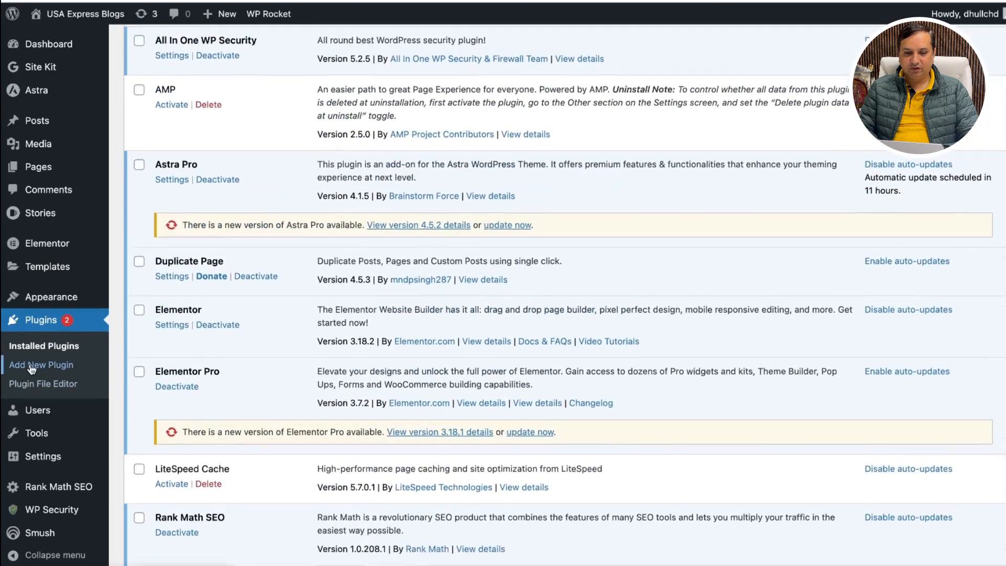
scroll(31, 370, "down", 4)
scroll(167, 306, "down", 2)
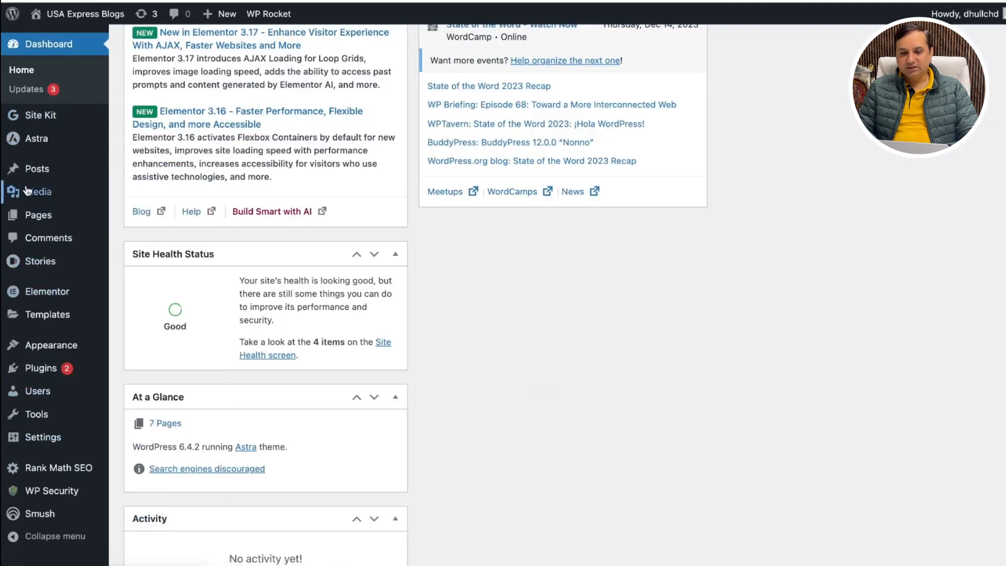
Open the Rank Math SEO setup, skip connecting an account, and start the wizard in Advanced mode.
mouse_move(27, 191)
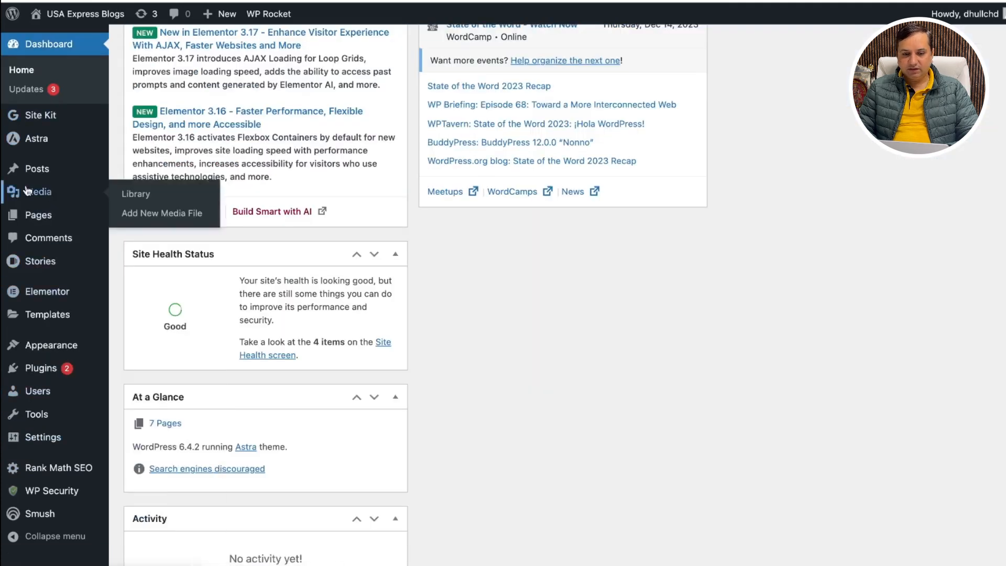
left_click(59, 468)
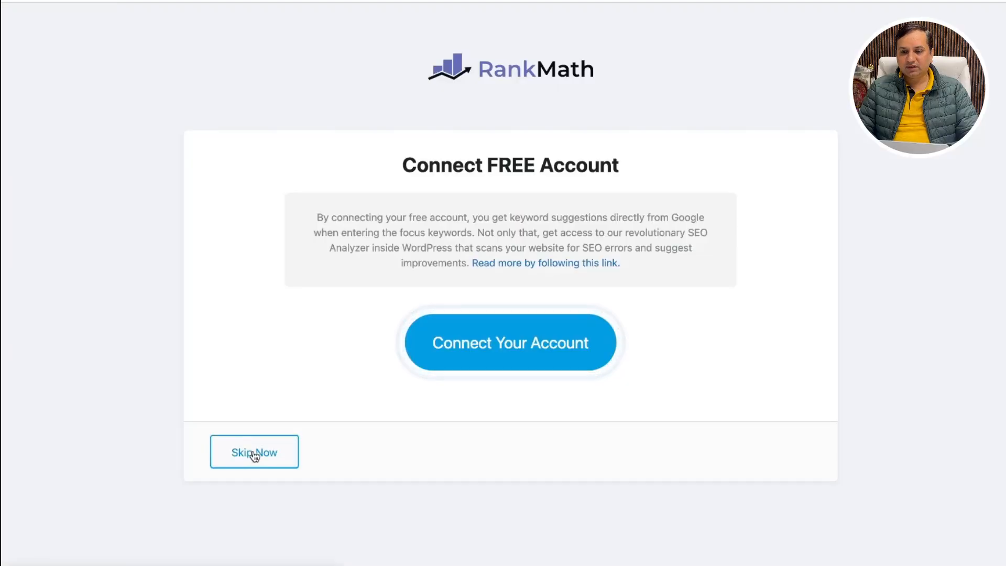
left_click(254, 453)
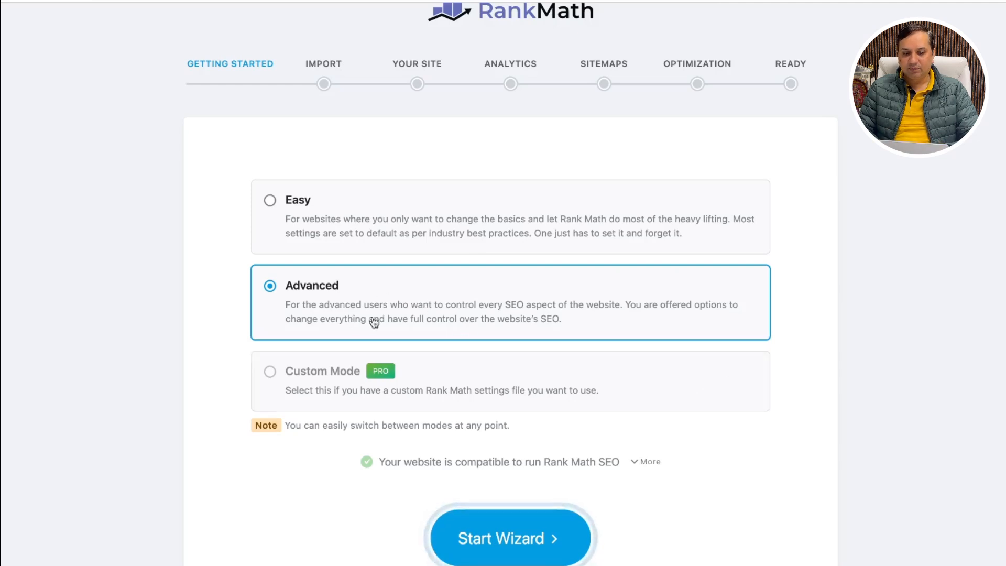
left_click(541, 542)
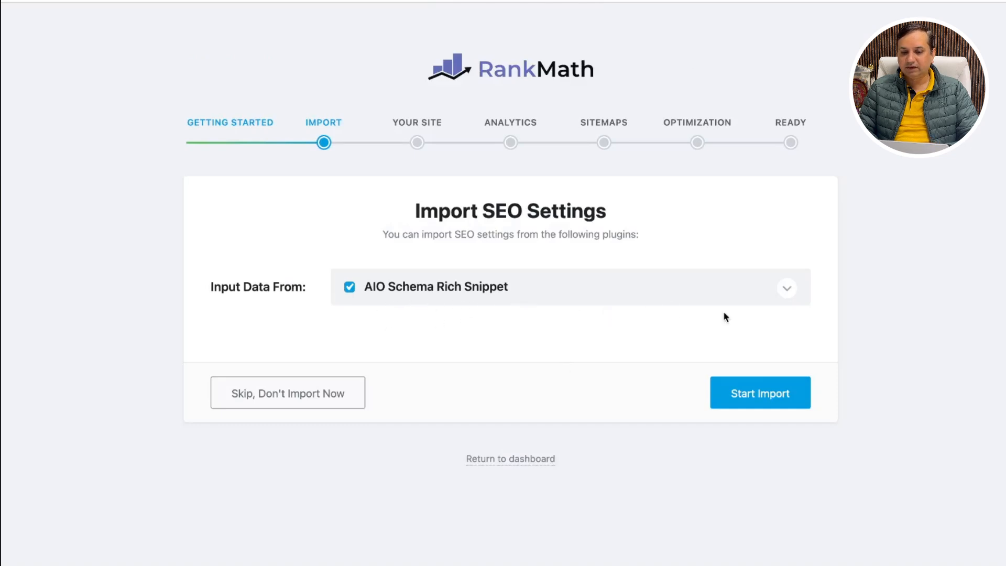
Expand the AIO Schema Rich Snippet import options and skip importing SEO settings.
left_click(787, 288)
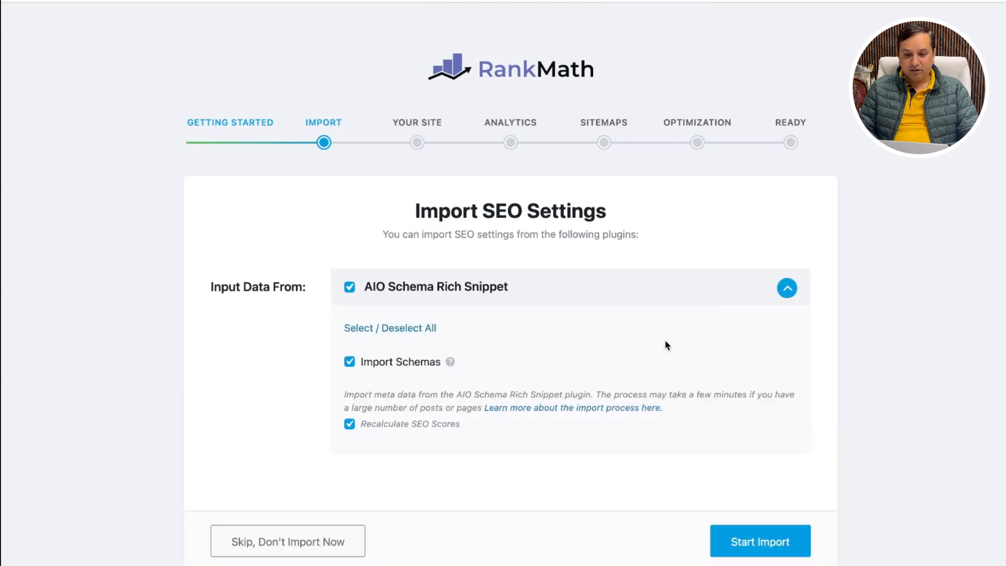
scroll(664, 337, "down", 2)
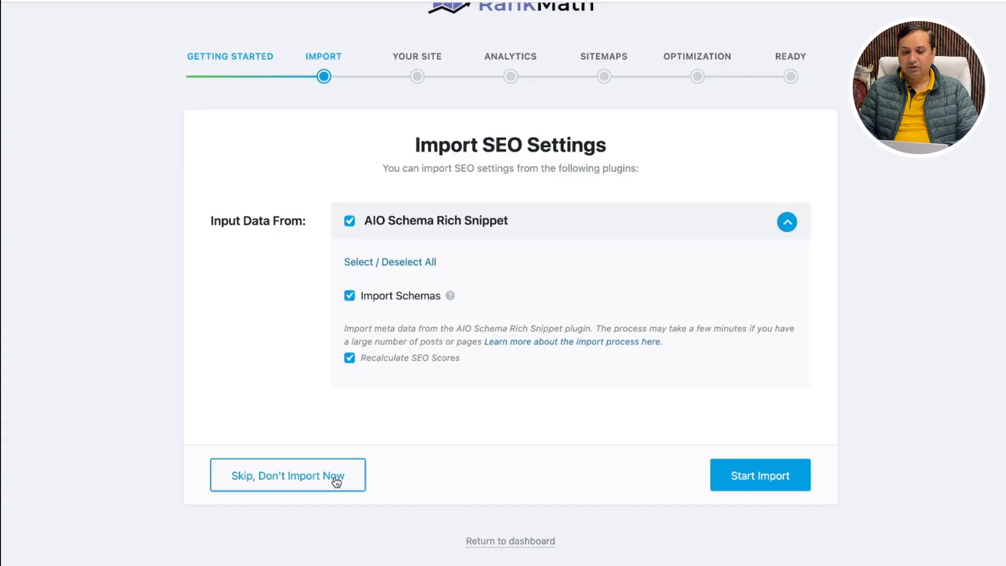
left_click(336, 479)
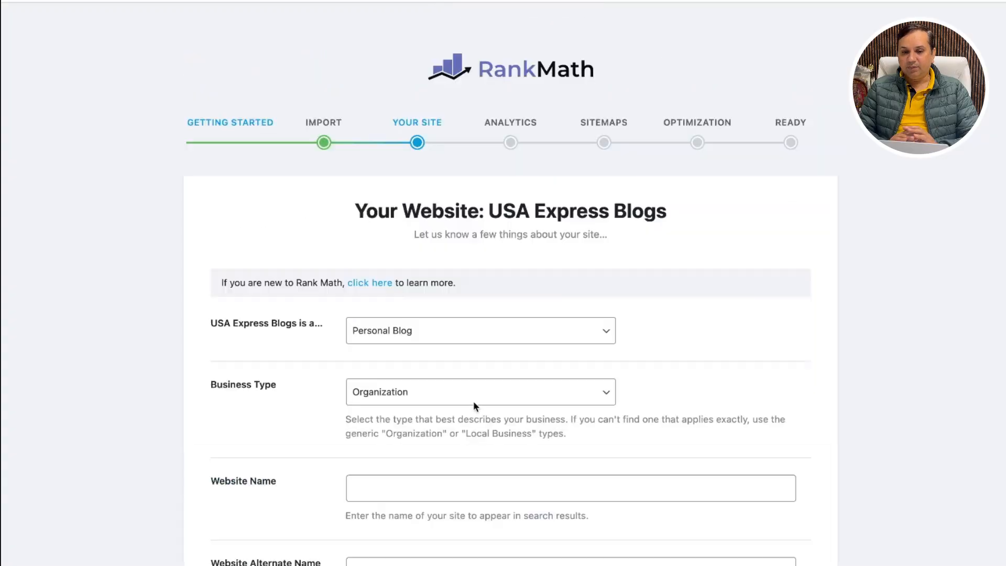
Set the website type of USA Express Blogs to Community Blog/News Site.
scroll(687, 312, "down", 2)
scroll(684, 309, "down", 1)
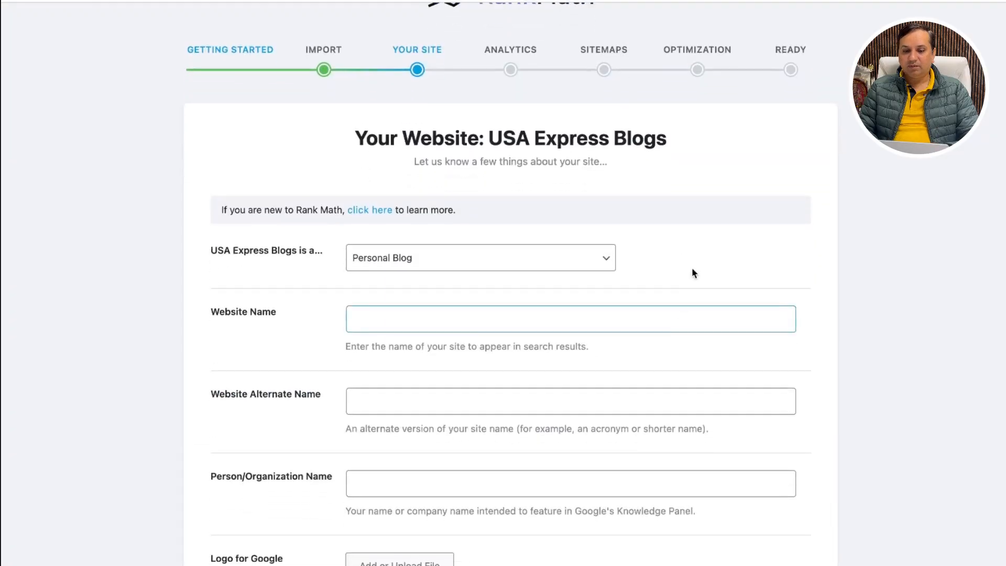
scroll(700, 241, "down", 2)
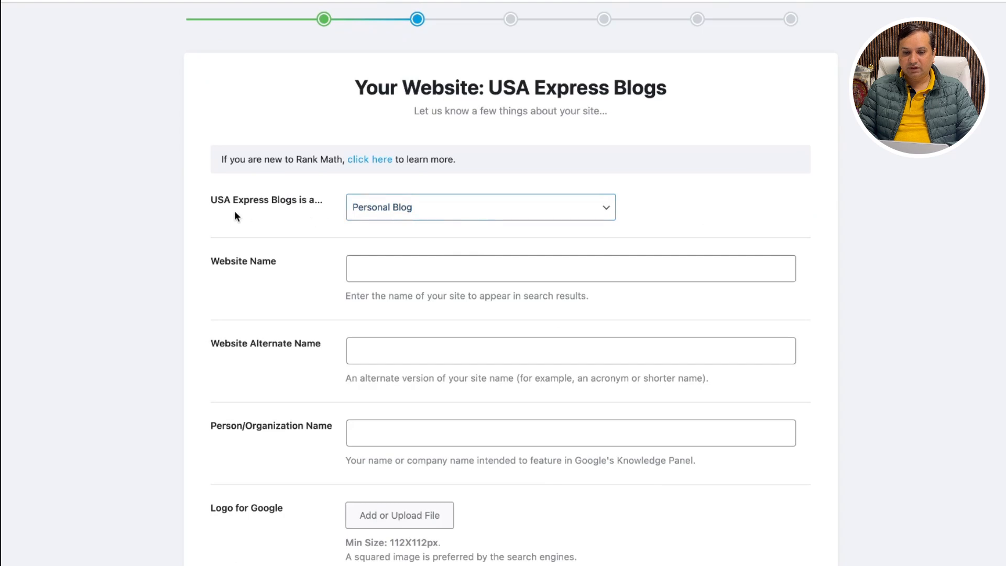
left_click(475, 209)
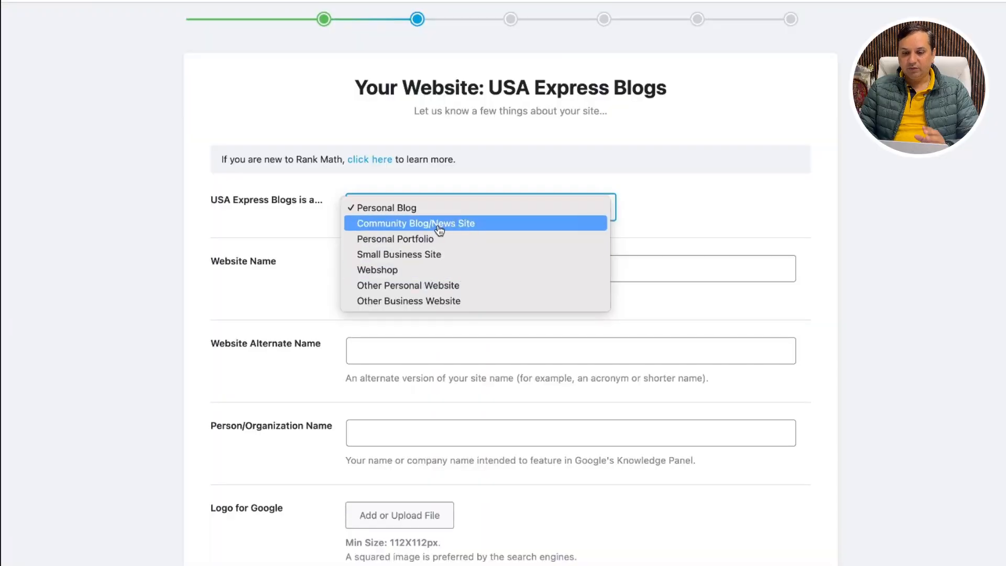
left_click(439, 224)
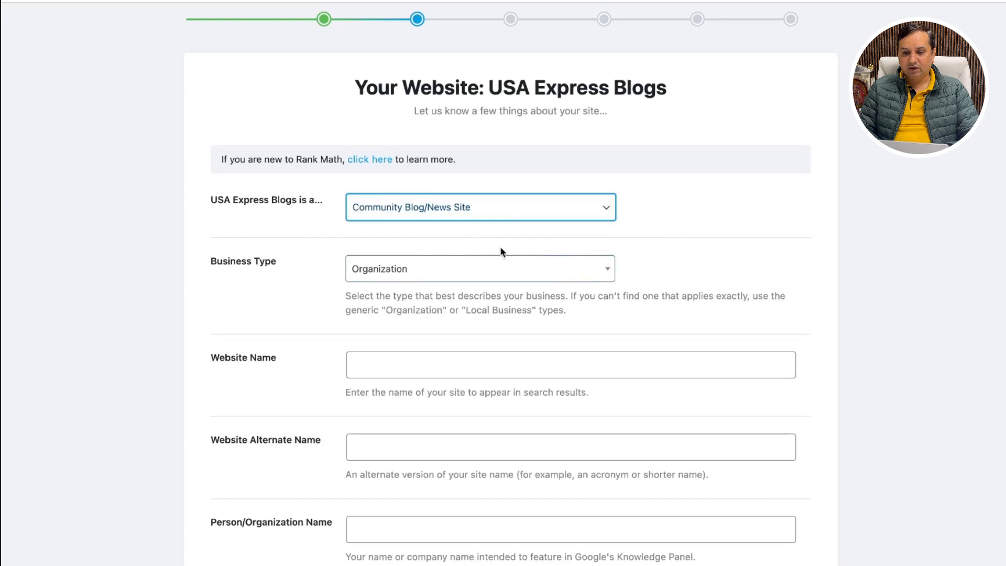
Open the Business Type choices and browse the available organization and local business categories.
left_click(580, 274)
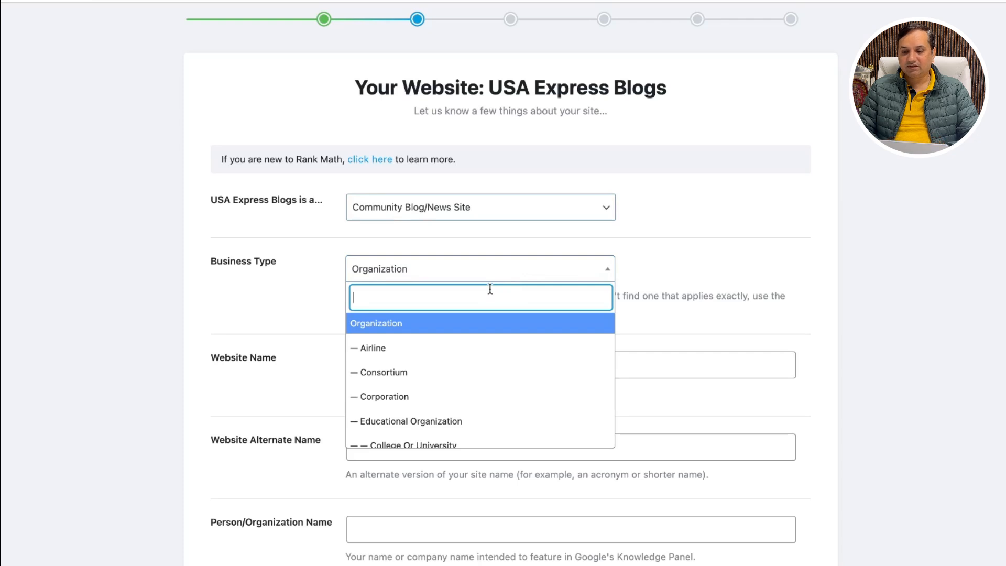
scroll(479, 396, "down", 5)
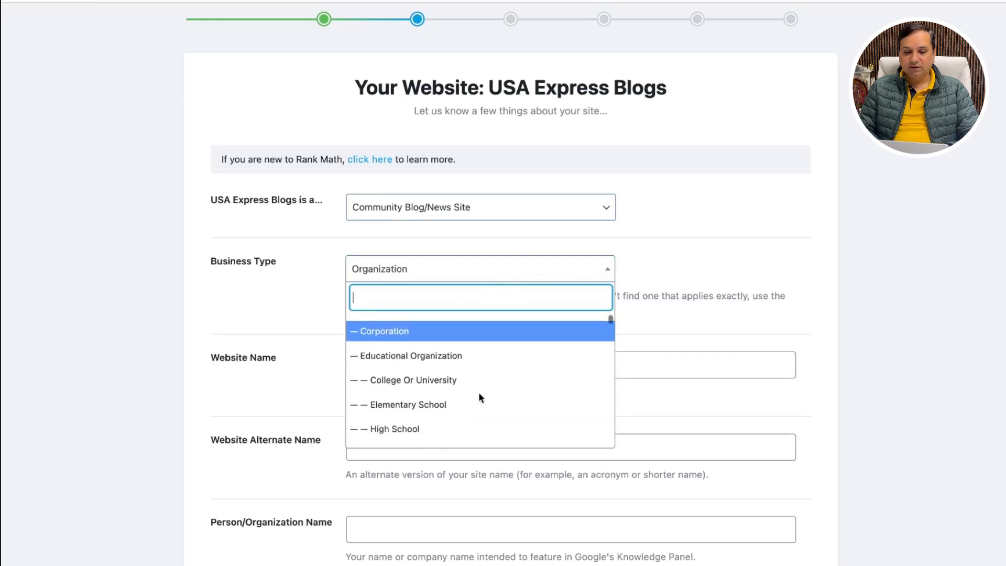
scroll(481, 399, "down", 6)
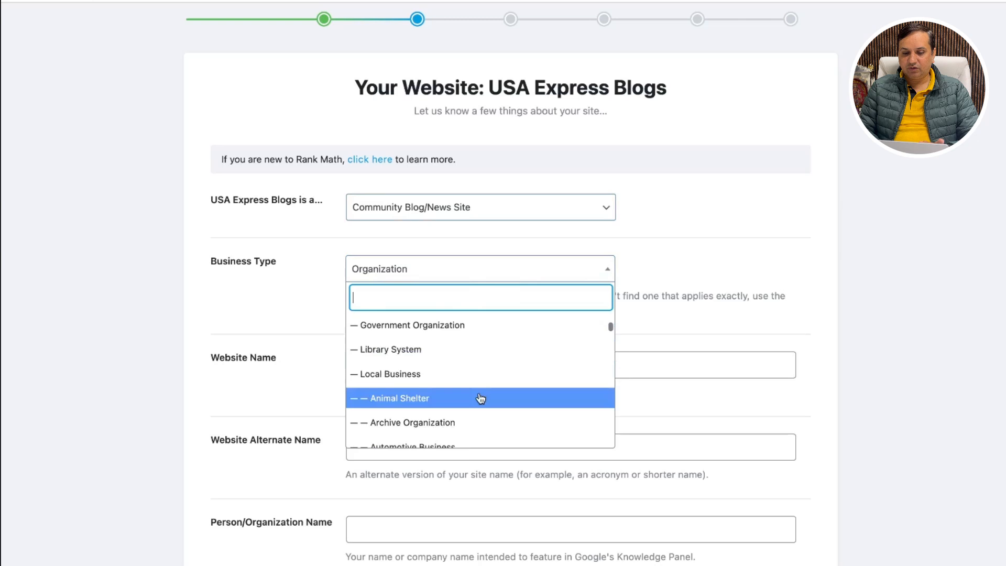
scroll(481, 398, "down", 3)
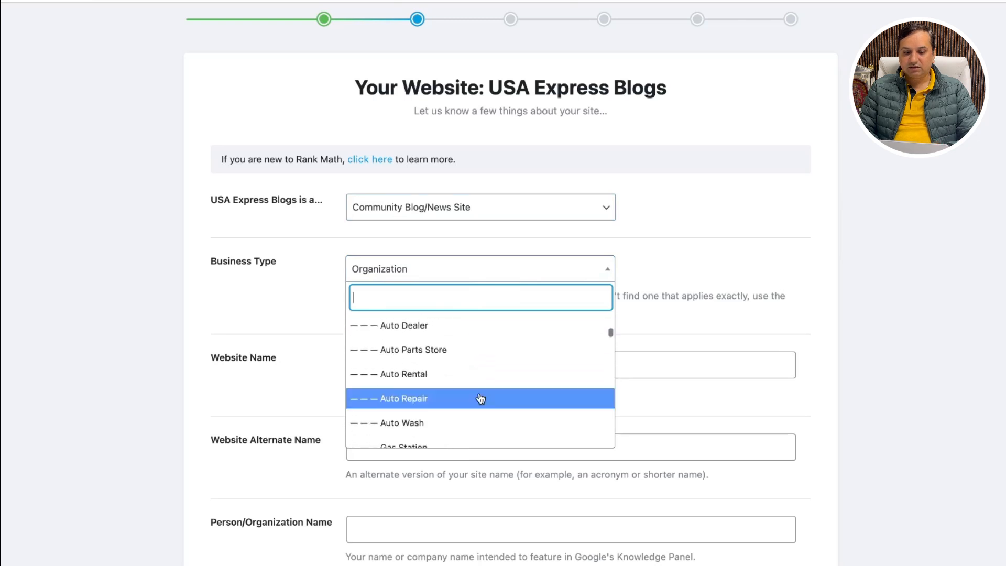
scroll(480, 399, "down", 8)
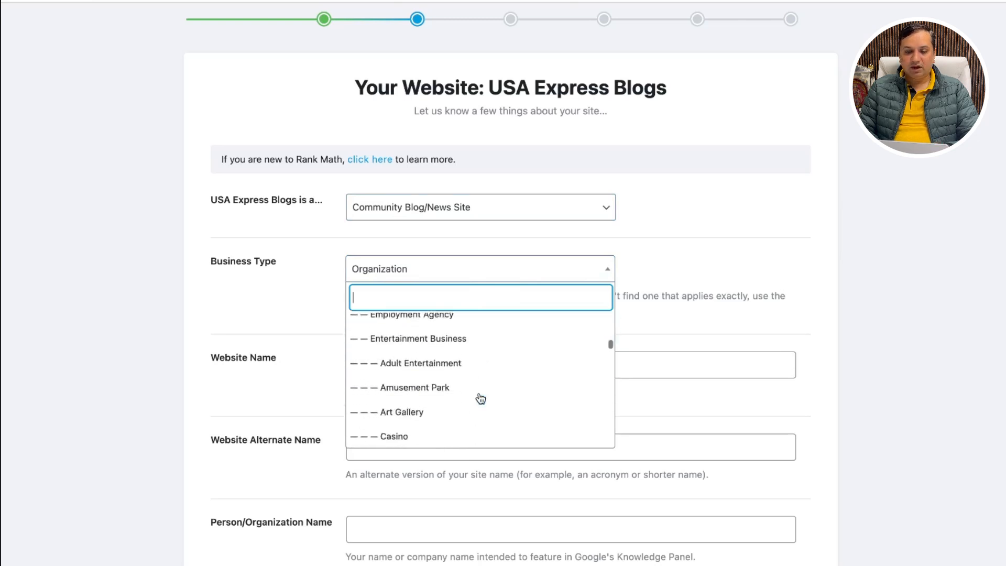
scroll(480, 399, "down", 10)
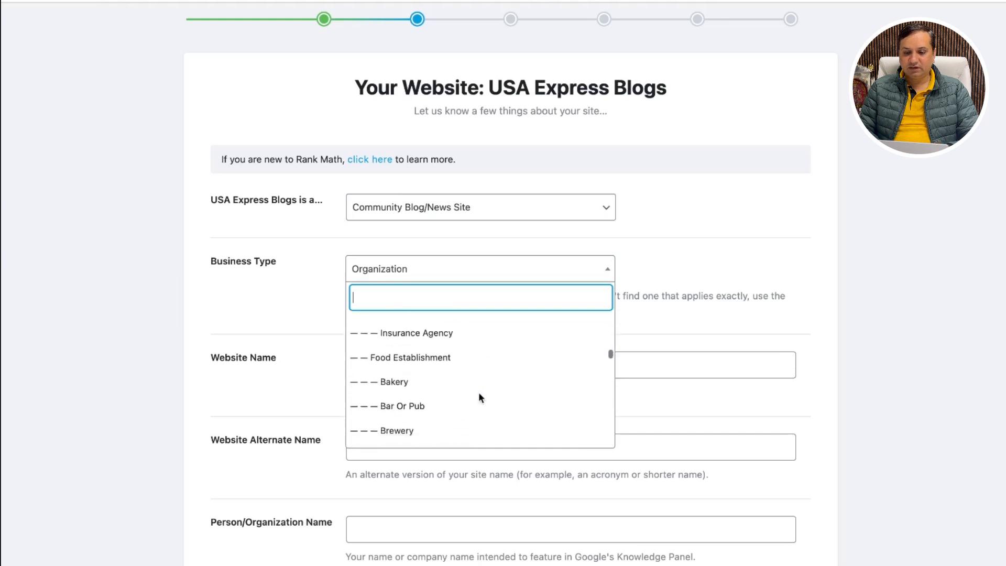
Search the Business Type choices for "art", "smal", "tec" and "new", clearing the search text after each try.
type("ar")
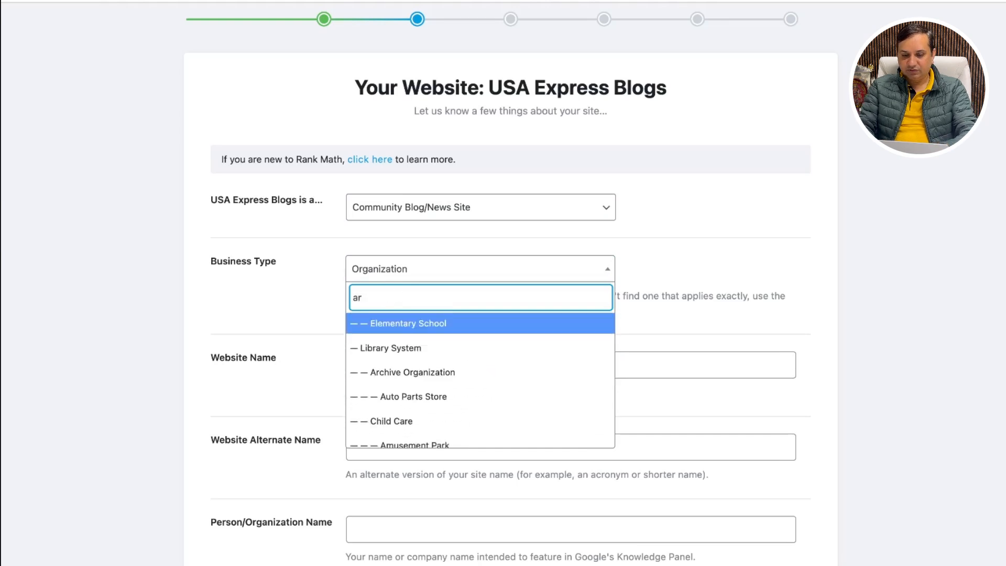
type("ti")
key("BackSpace")
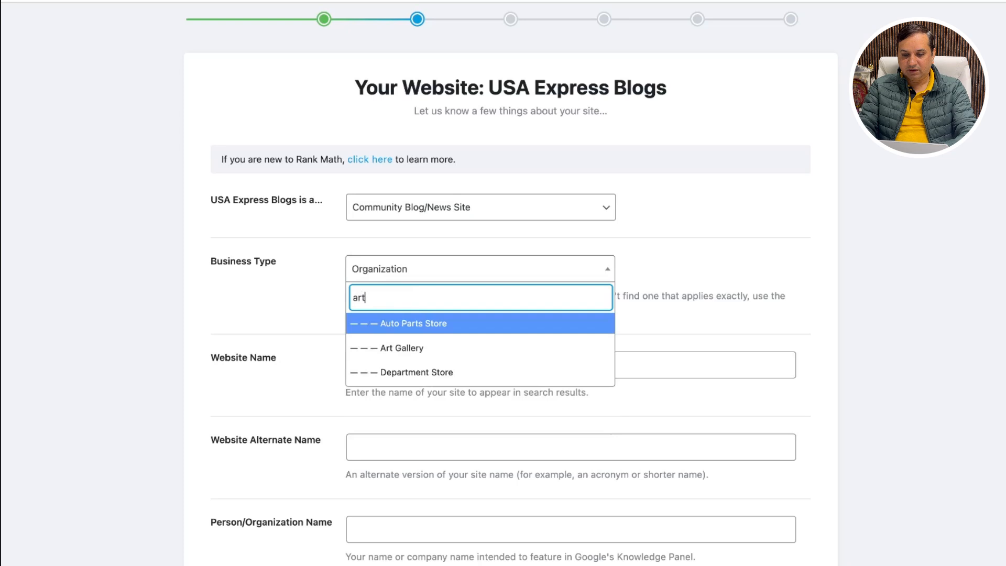
key("BackSpace")
key("BackSpace")
key("BackSpace")
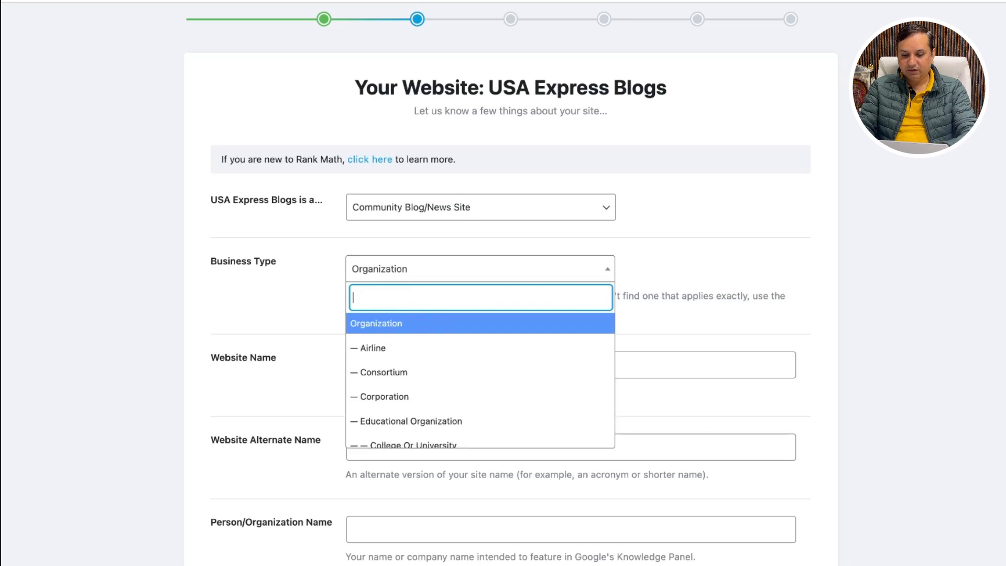
type("smal")
key("BackSpace")
key("BackSpace")
key("BackSpace")
key("BackSpace")
type("tech")
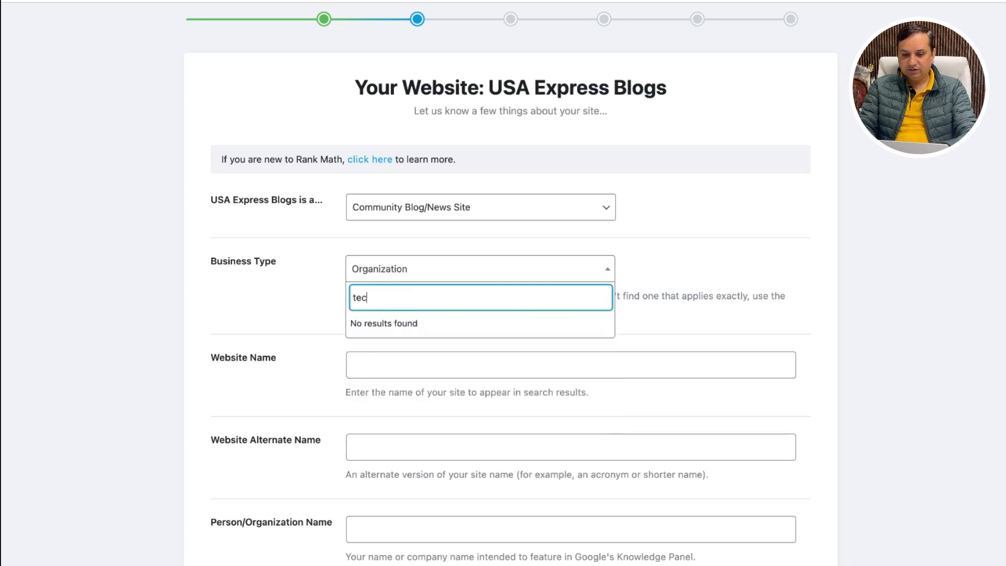
key("BackSpace")
key("BackSpace")
key("BackSpace")
type("new")
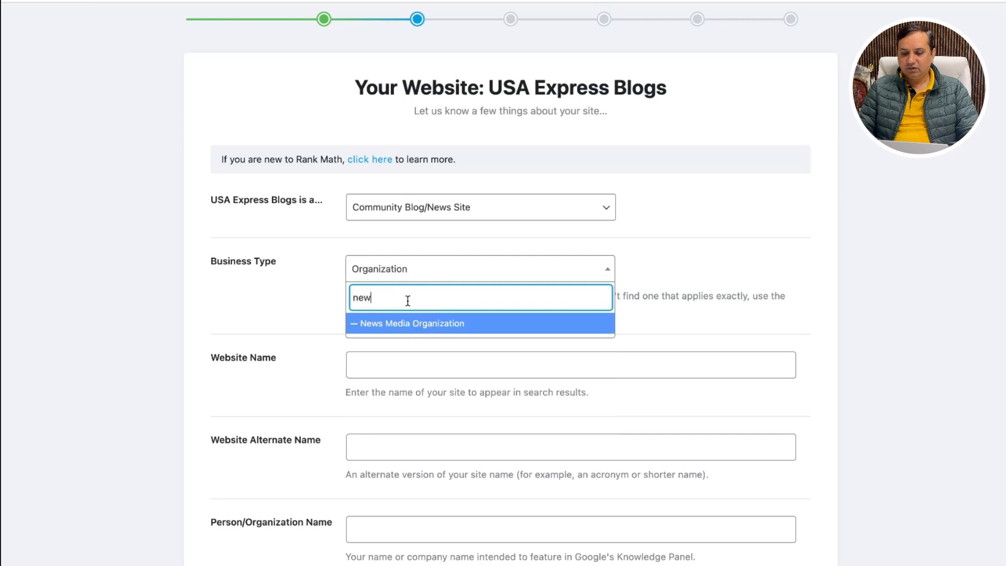
key("BackSpace")
key("BackSpace")
key("BackSpace")
Set the Business Type of the website to News Media Organization.
scroll(426, 370, "down", 2)
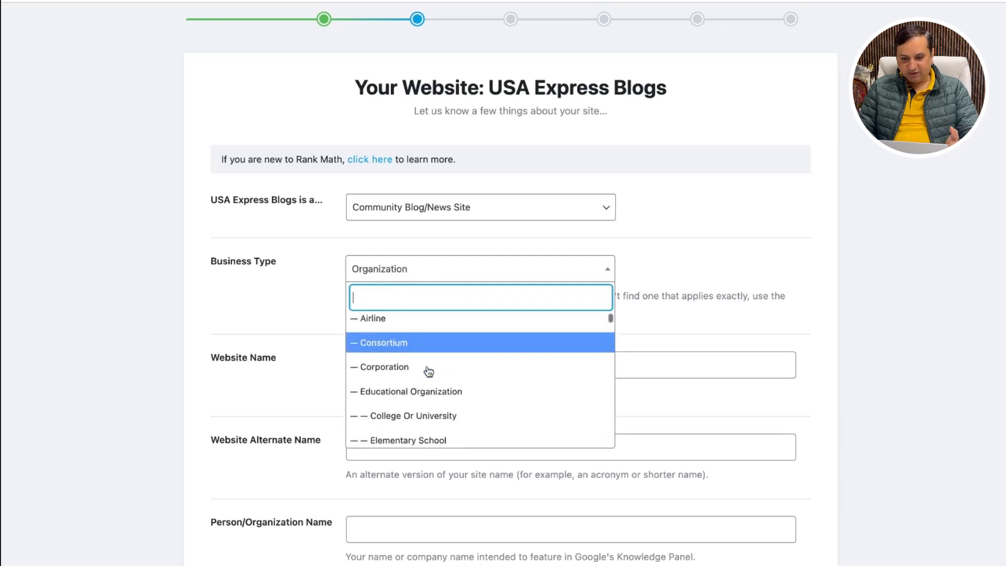
scroll(429, 370, "down", 6)
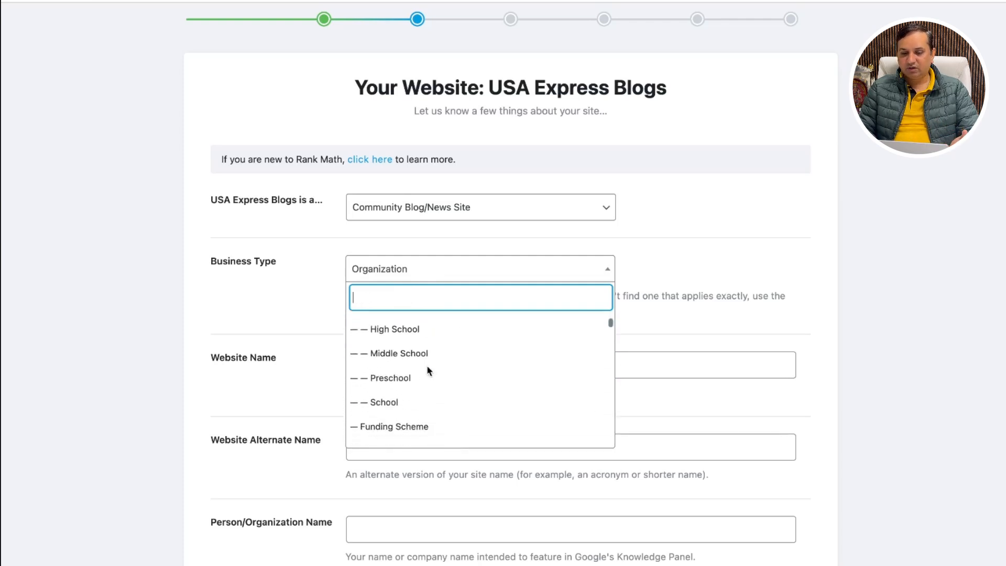
scroll(429, 370, "down", 5)
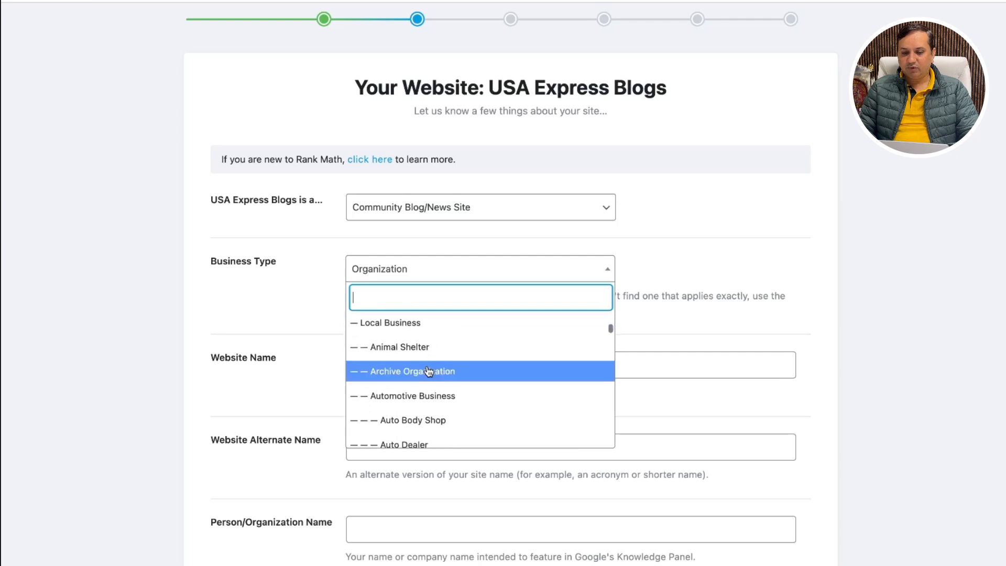
scroll(450, 367, "down", 8)
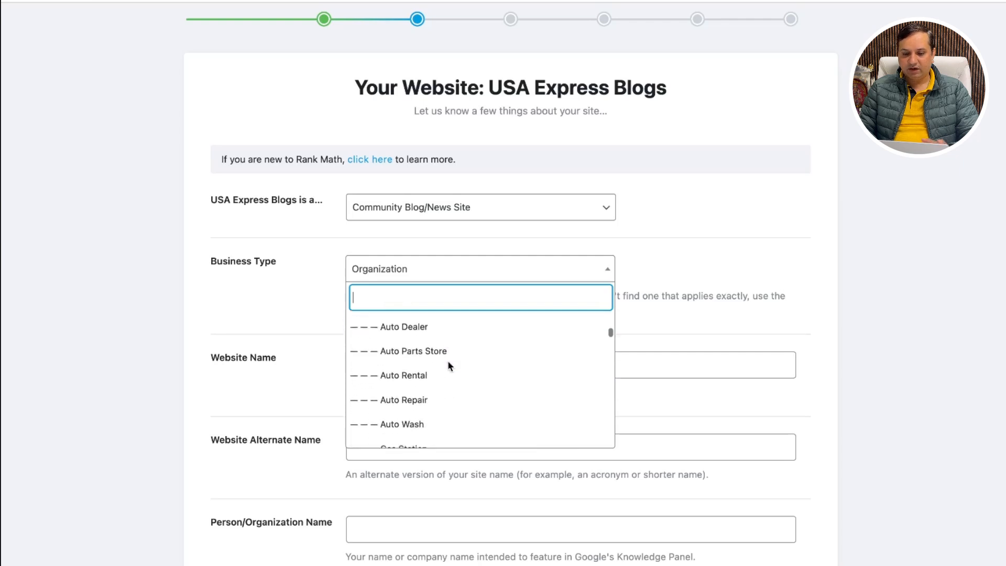
scroll(449, 367, "down", 6)
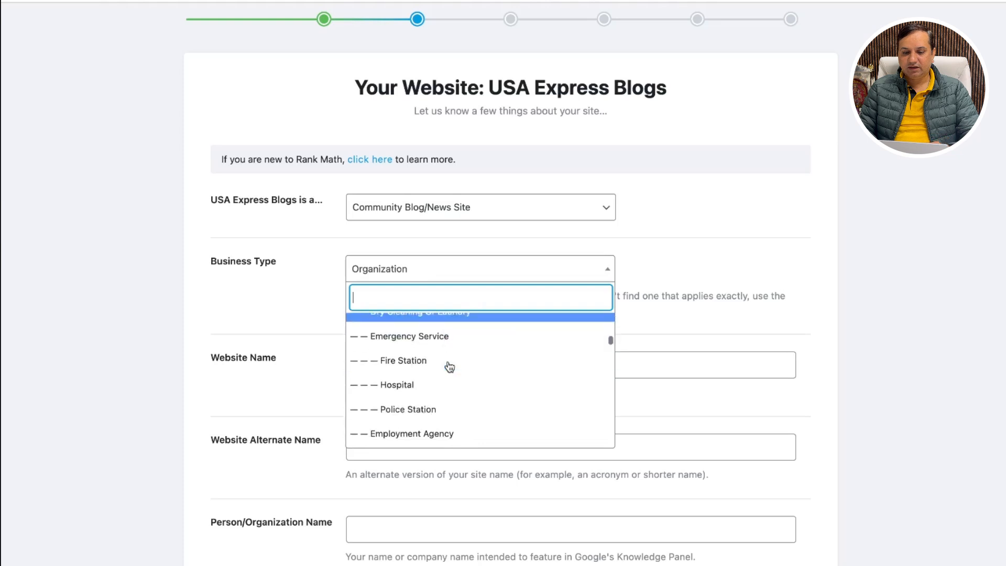
scroll(450, 367, "down", 5)
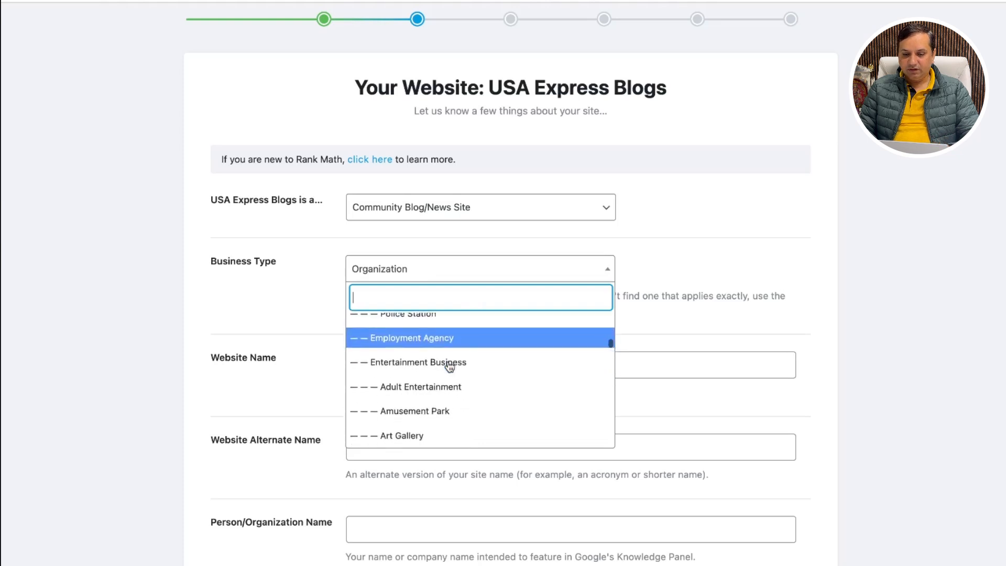
scroll(449, 367, "down", 6)
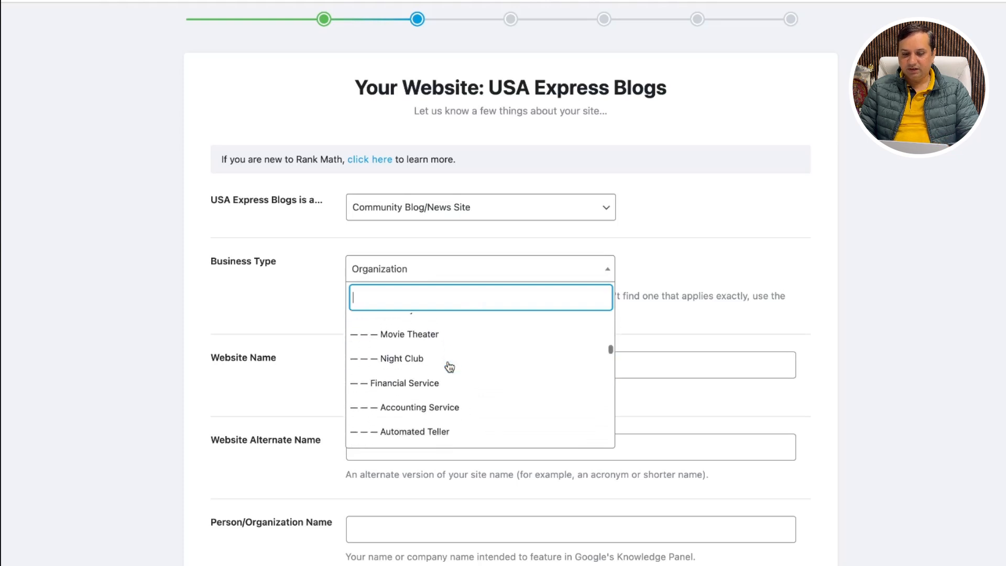
scroll(449, 367, "down", 8)
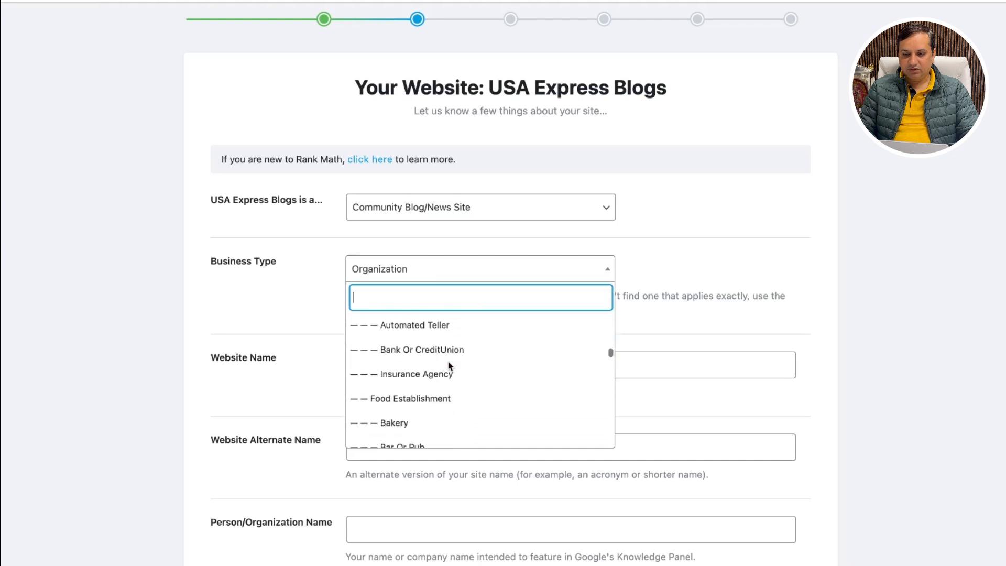
scroll(450, 366, "down", 4)
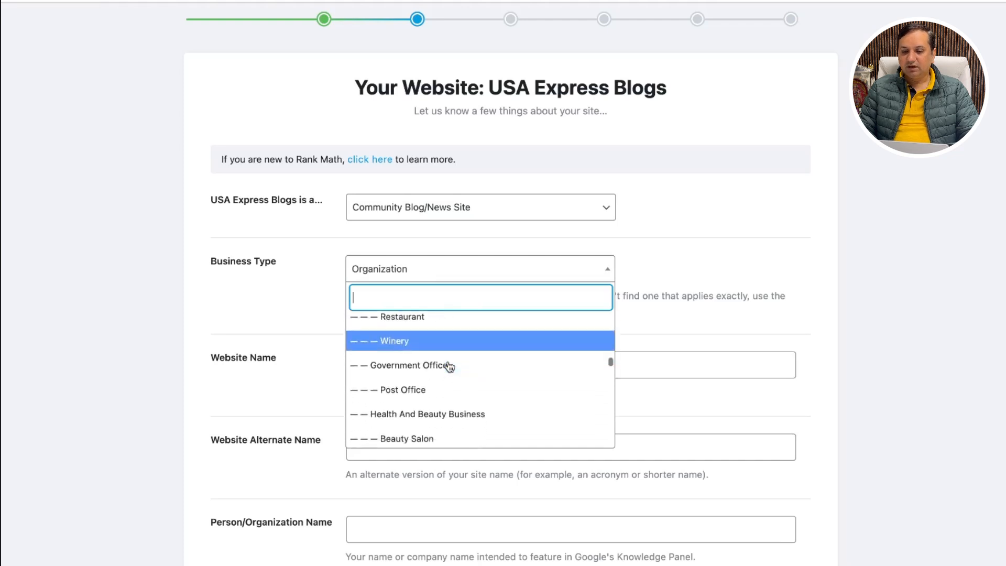
scroll(450, 367, "down", 2)
scroll(450, 367, "down", 10)
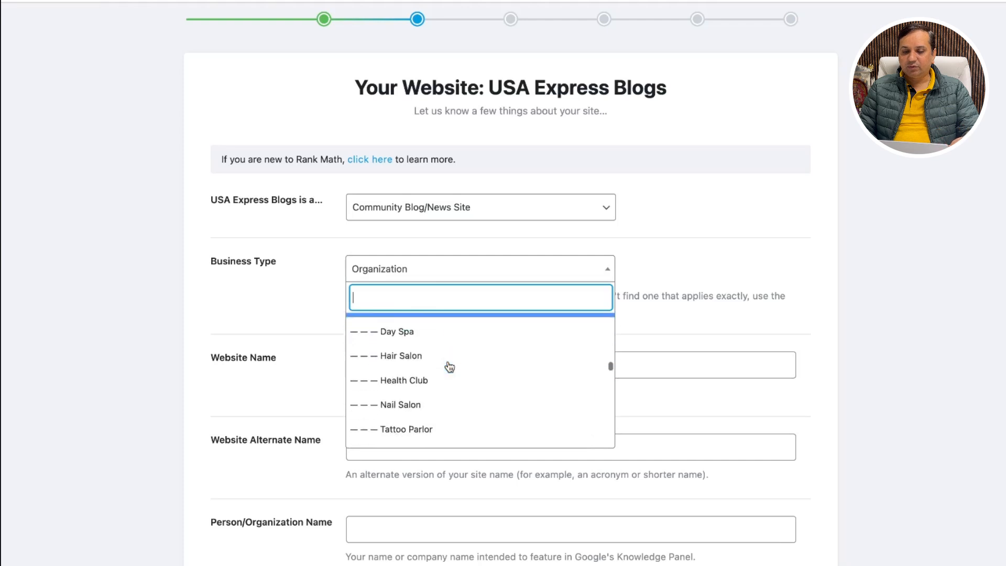
scroll(450, 367, "down", 7)
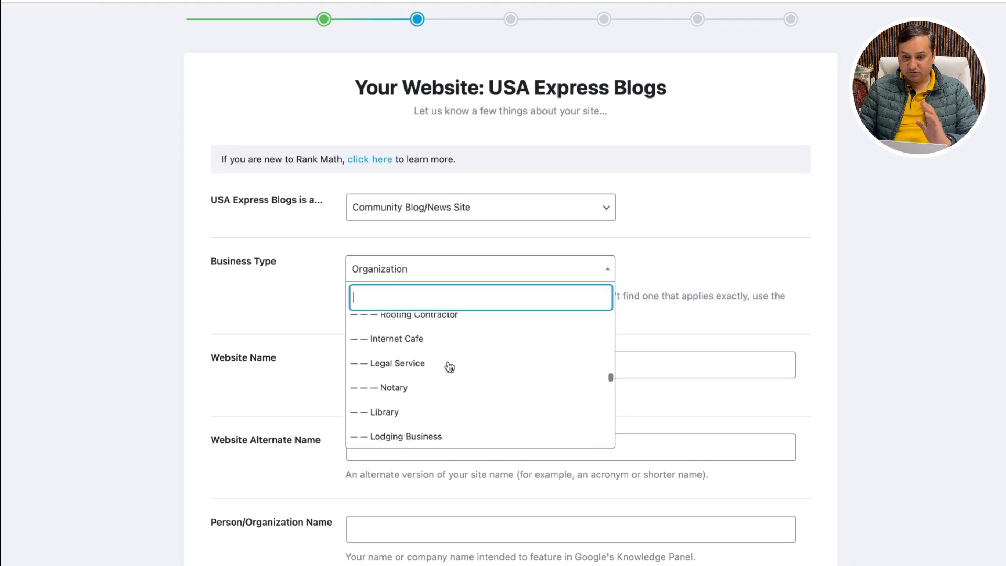
scroll(450, 367, "down", 12)
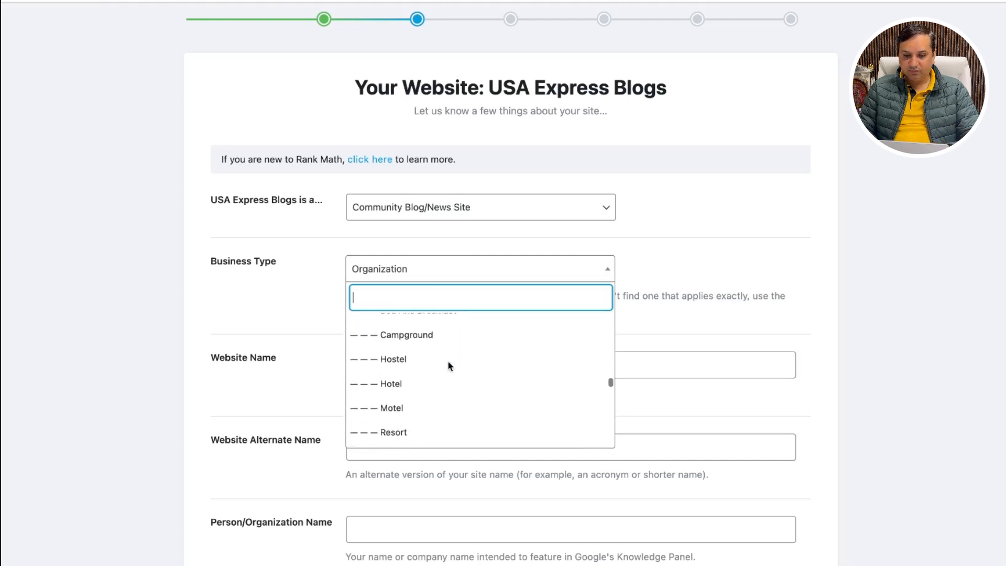
scroll(450, 367, "down", 15)
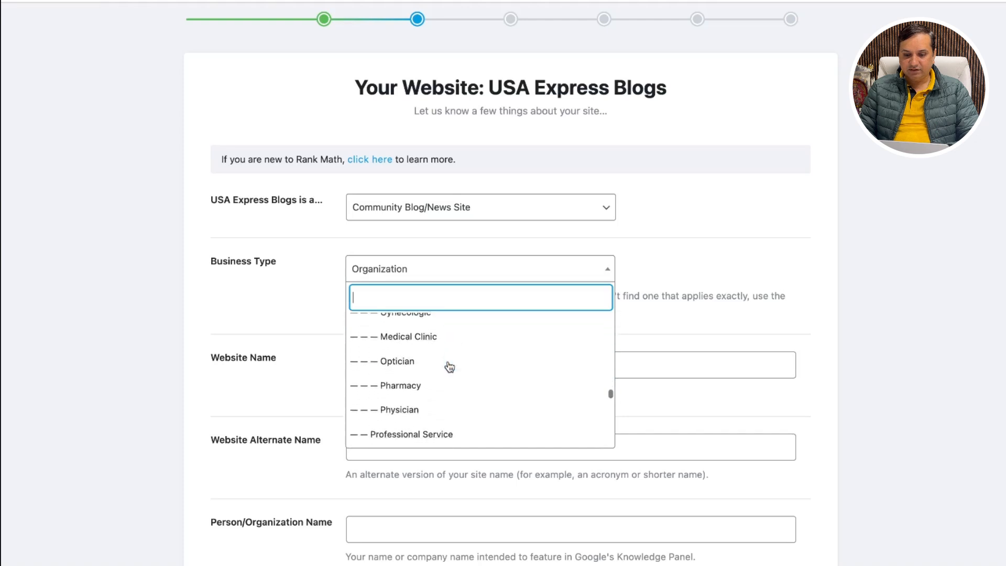
scroll(450, 367, "down", 5)
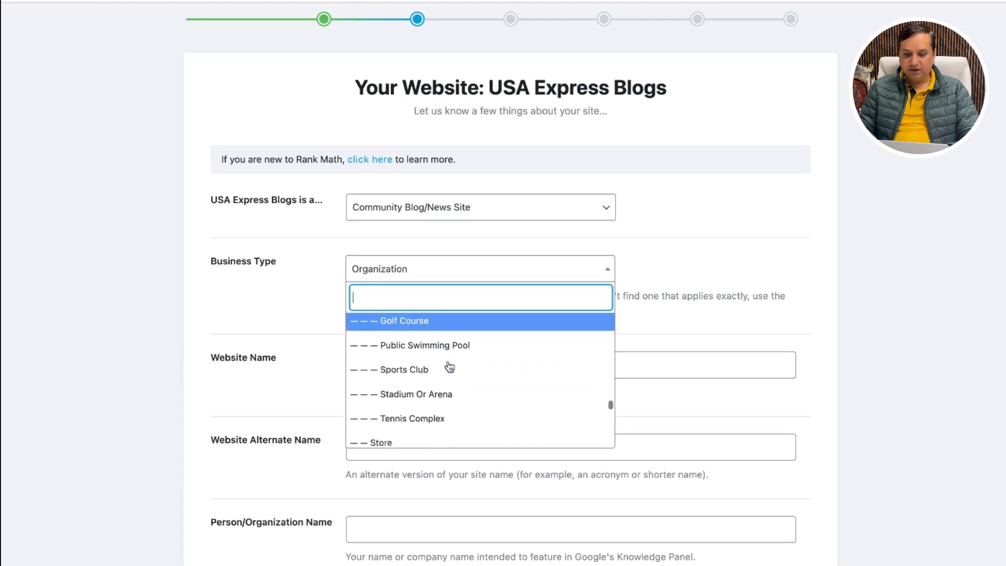
scroll(450, 367, "down", 8)
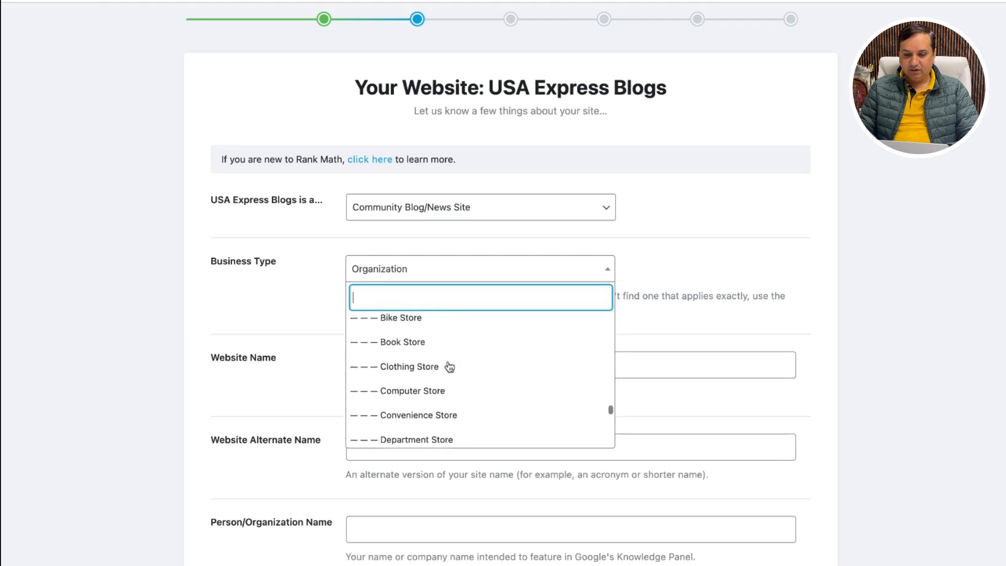
scroll(450, 367, "down", 10)
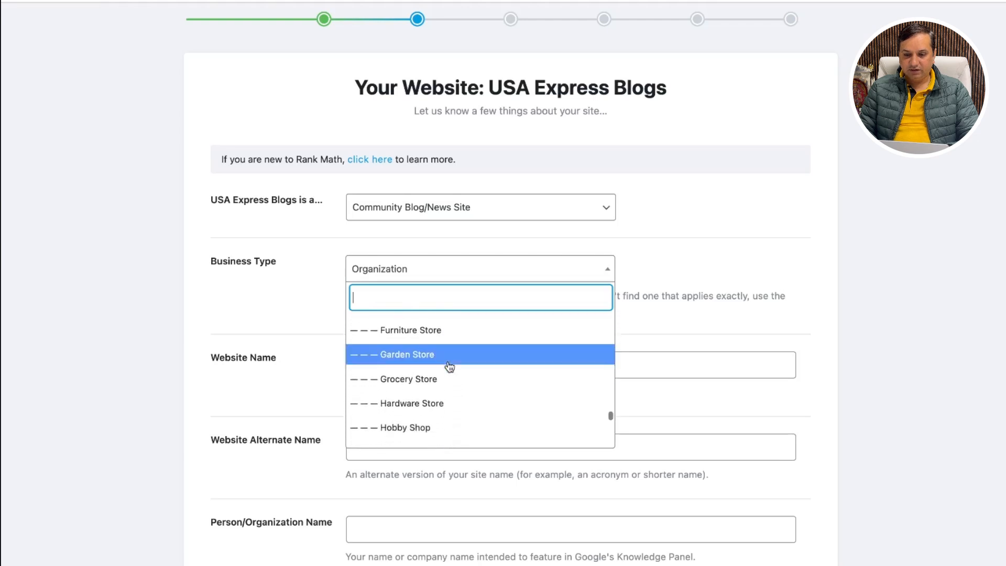
scroll(450, 365, "down", 3)
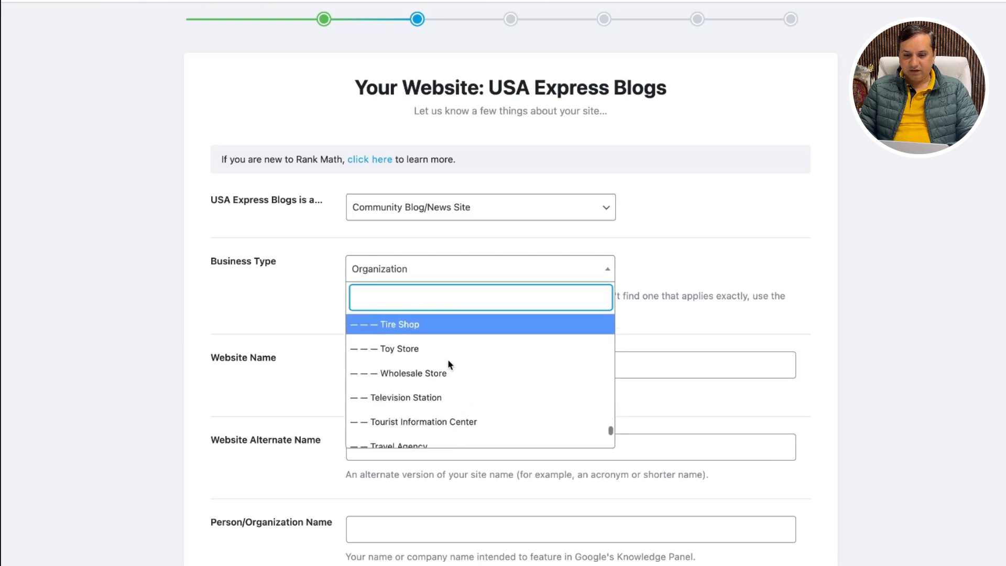
scroll(449, 366, "down", 5)
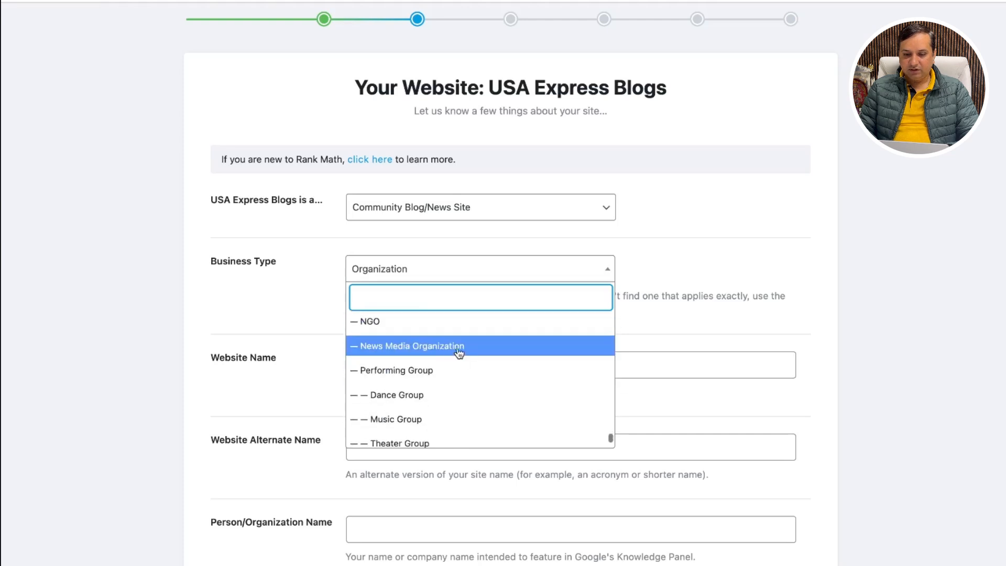
left_click(425, 347)
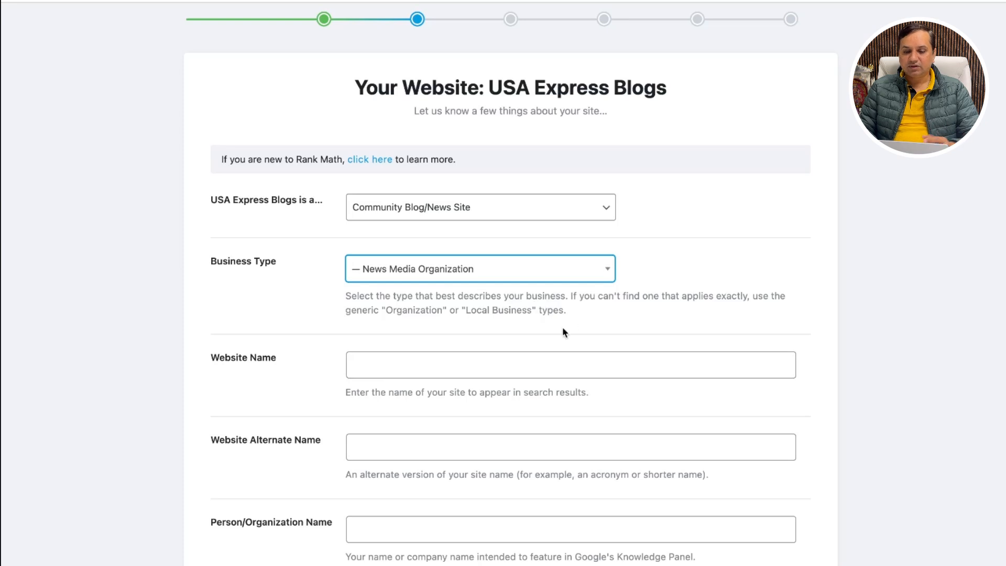
Enter "USA Express Blogs" as the Website Name.
left_click(419, 369)
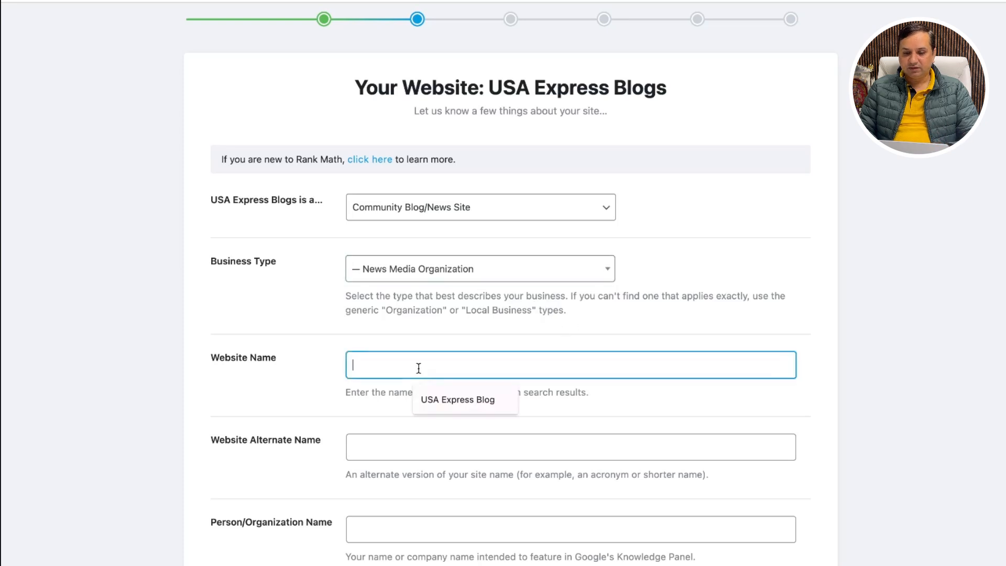
left_click(457, 399)
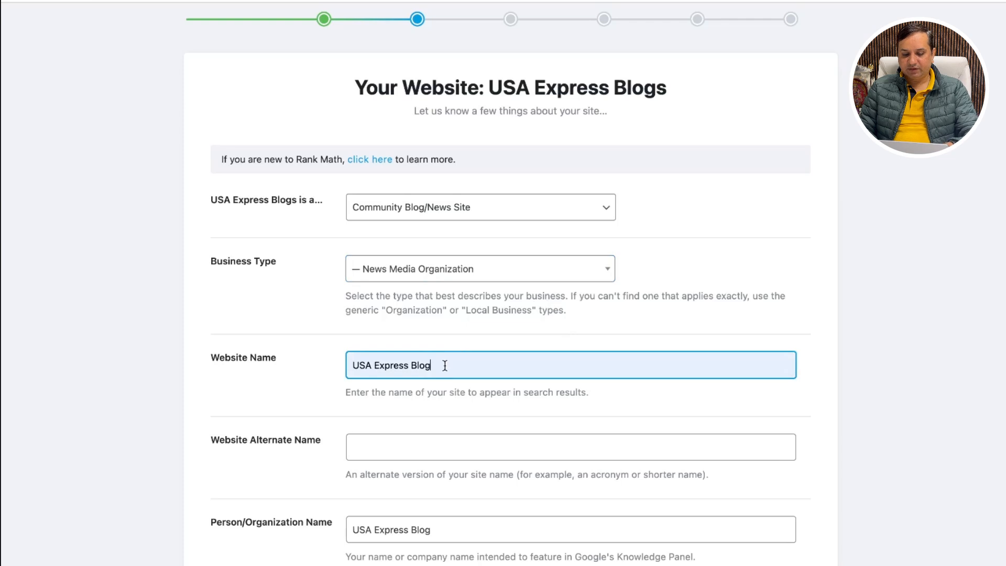
type("s")
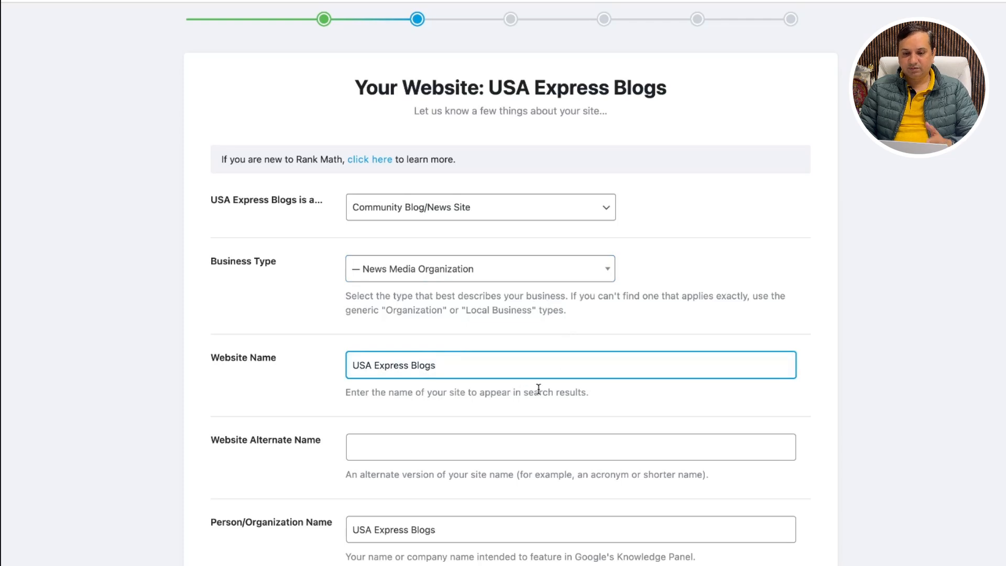
Save the website details, leaving the Website Alternate Name and Default Social Share Image empty and keeping the existing logo.
scroll(538, 390, "down", 3)
left_click(404, 373)
scroll(600, 354, "down", 2)
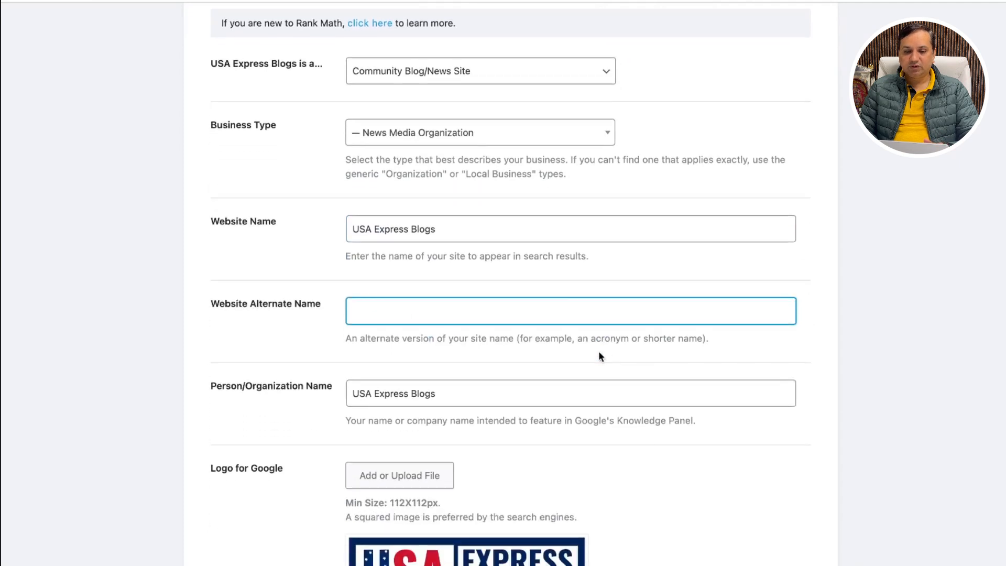
scroll(584, 317, "down", 2)
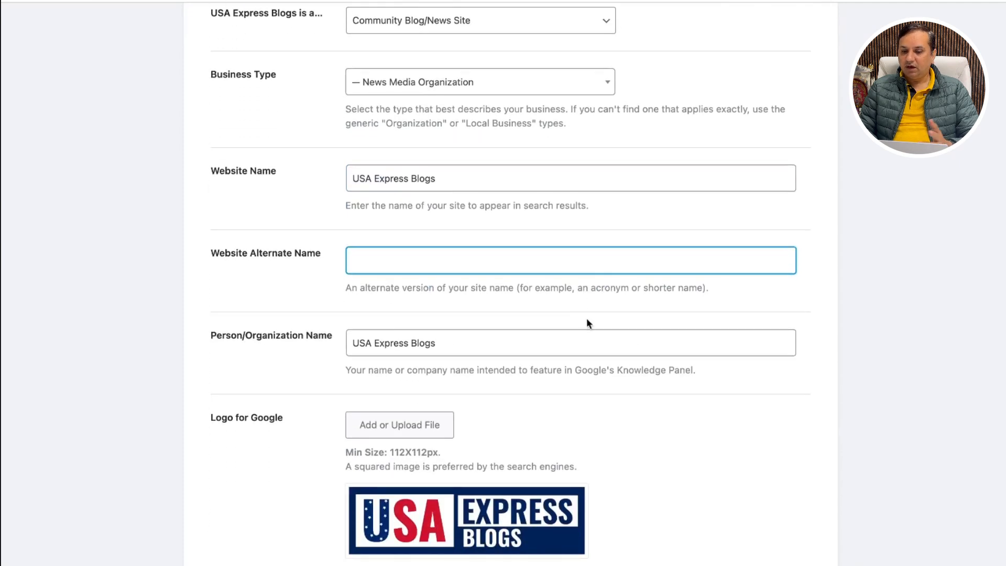
scroll(625, 401, "down", 4)
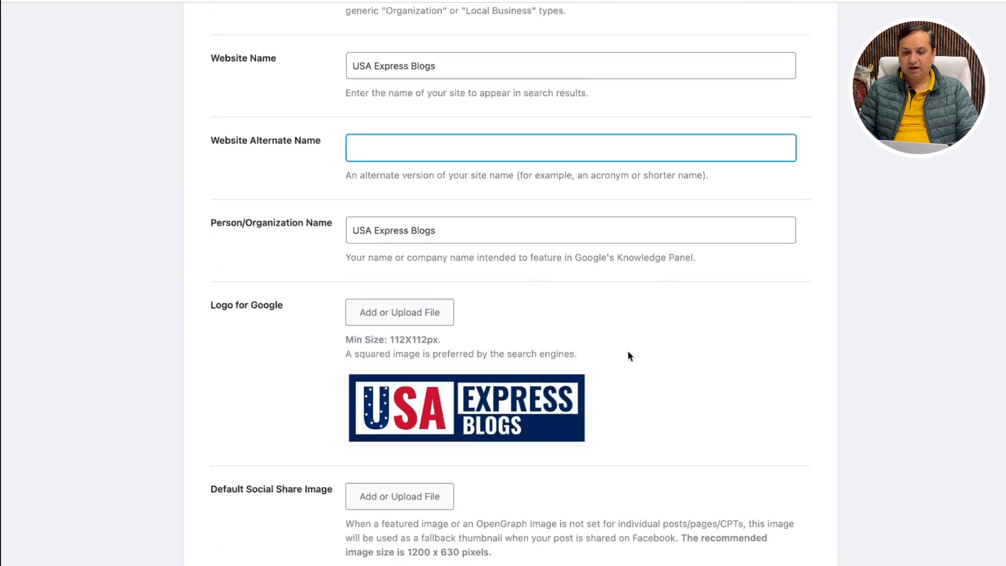
scroll(631, 352, "down", 2)
scroll(659, 382, "down", 2)
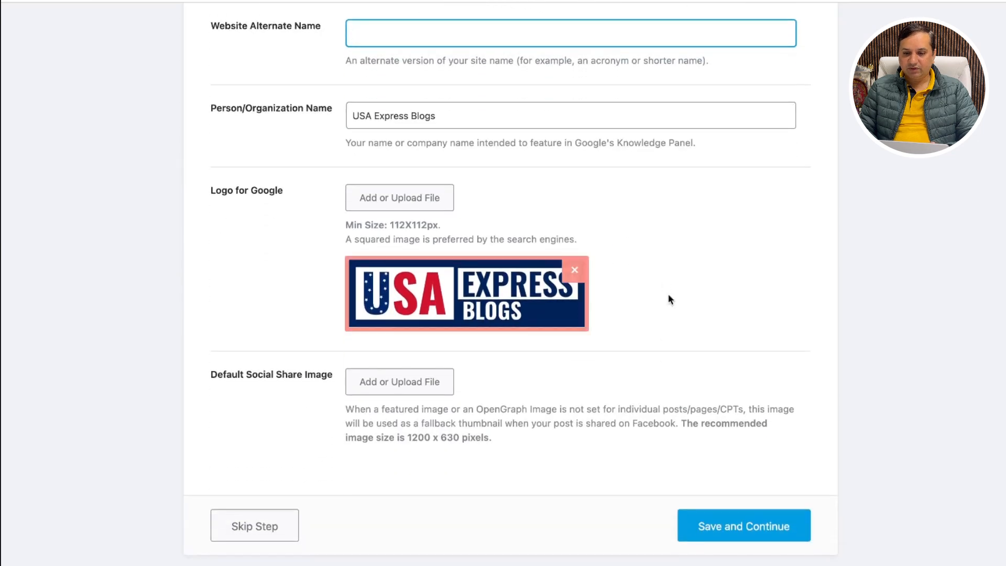
scroll(665, 296, "down", 2)
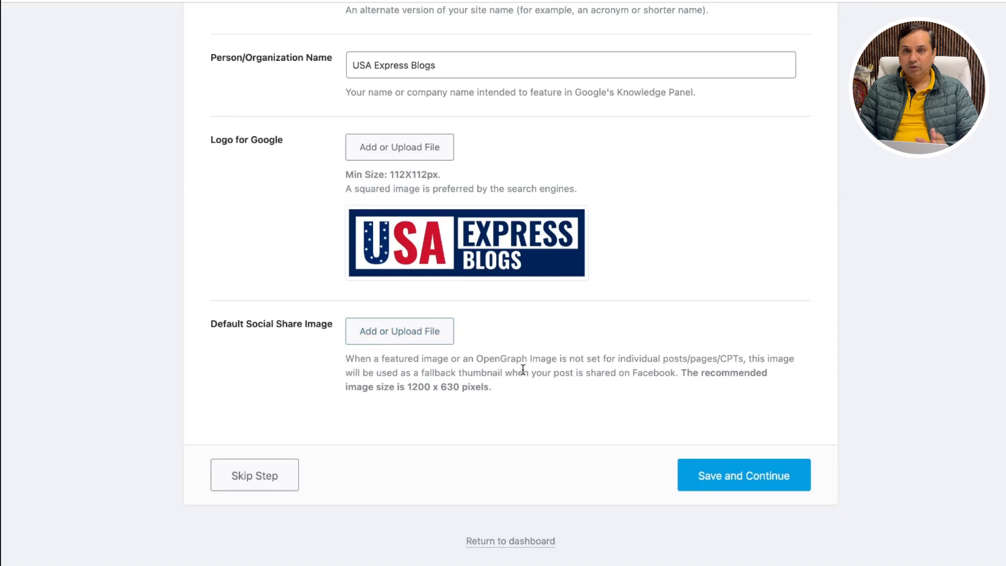
left_click(725, 479)
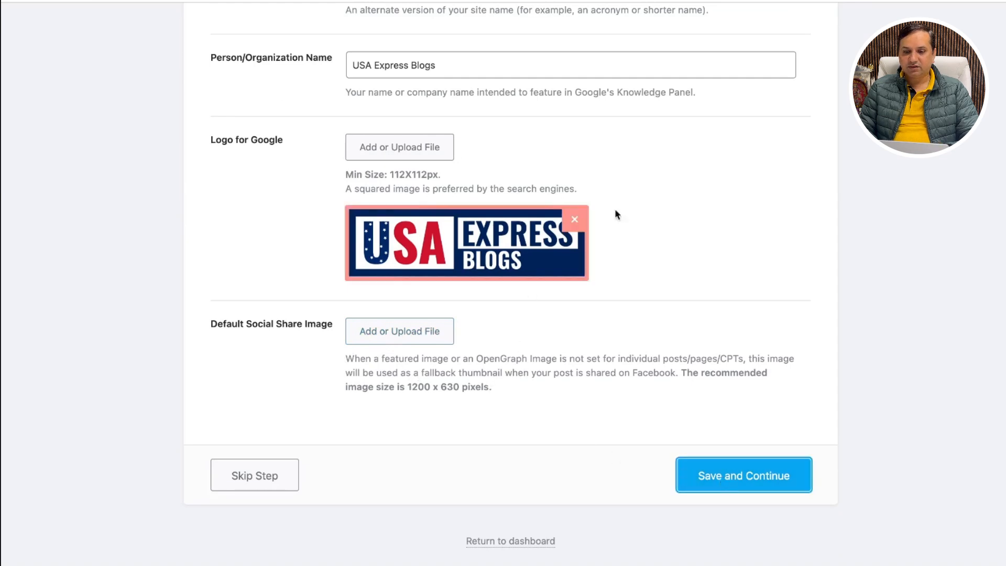
Review the benefits of connecting Google services and continue past the Analytics stage without connecting a Rank Math account.
scroll(700, 361, "down", 2)
scroll(716, 224, "up", 6)
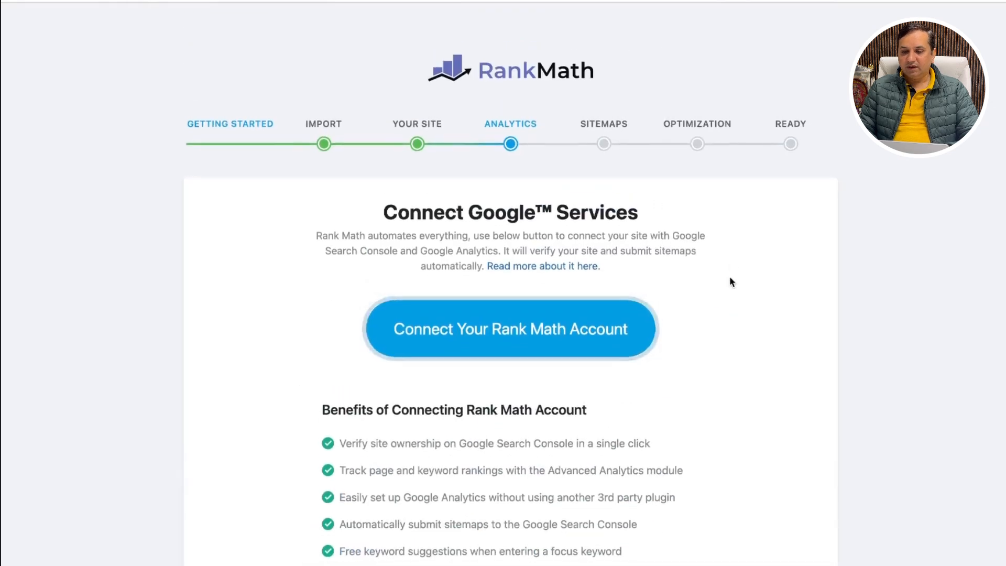
scroll(732, 282, "down", 2)
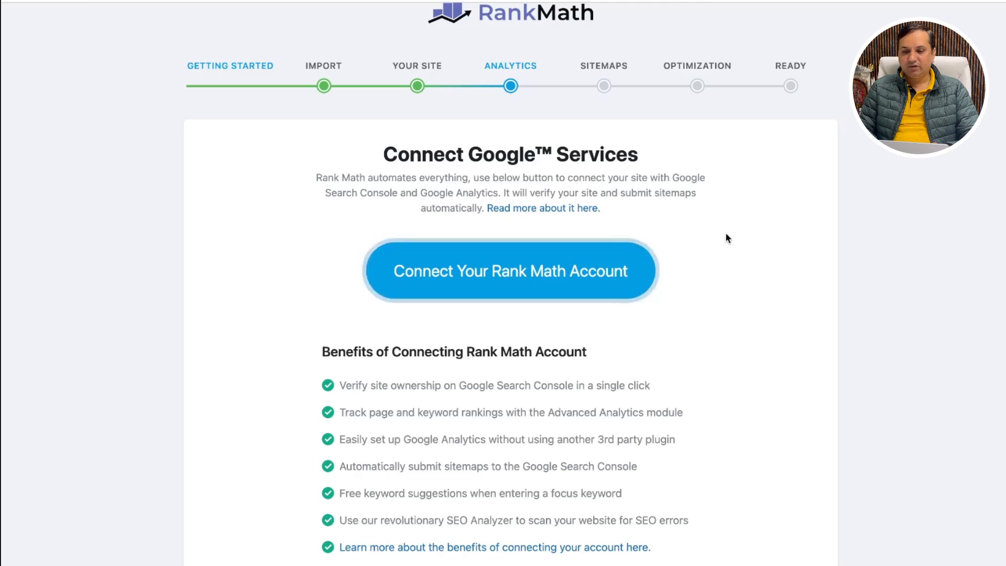
scroll(727, 238, "down", 5)
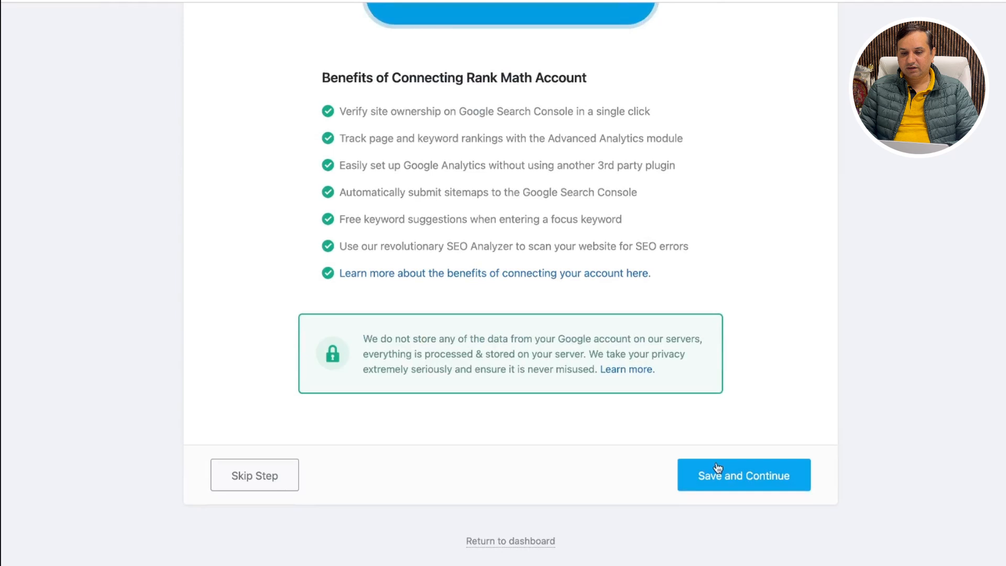
left_click(753, 478)
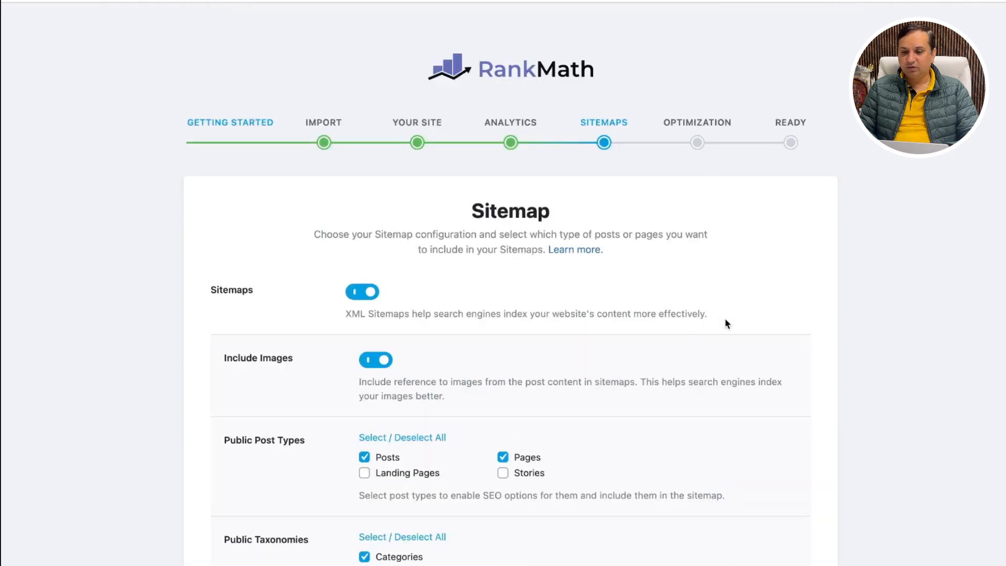
Add Stories to the public post types included in the sitemap and save the sitemap configuration.
scroll(727, 324, "down", 2)
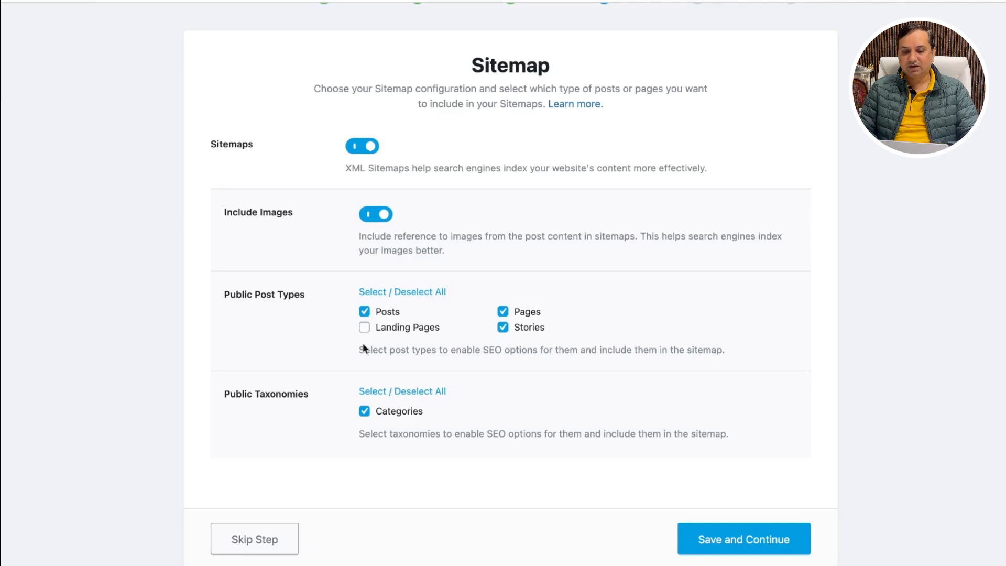
scroll(482, 371, "down", 2)
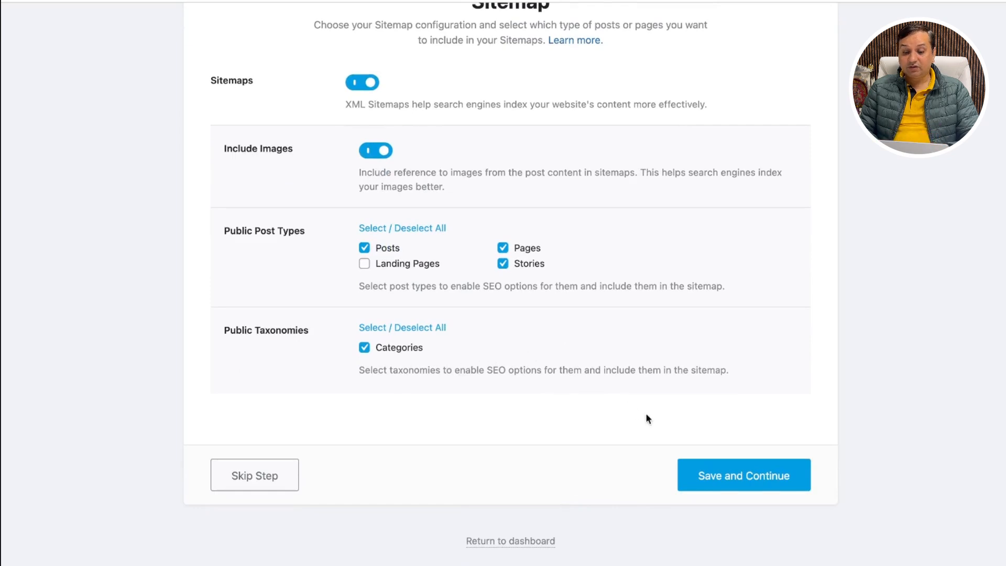
left_click(735, 479)
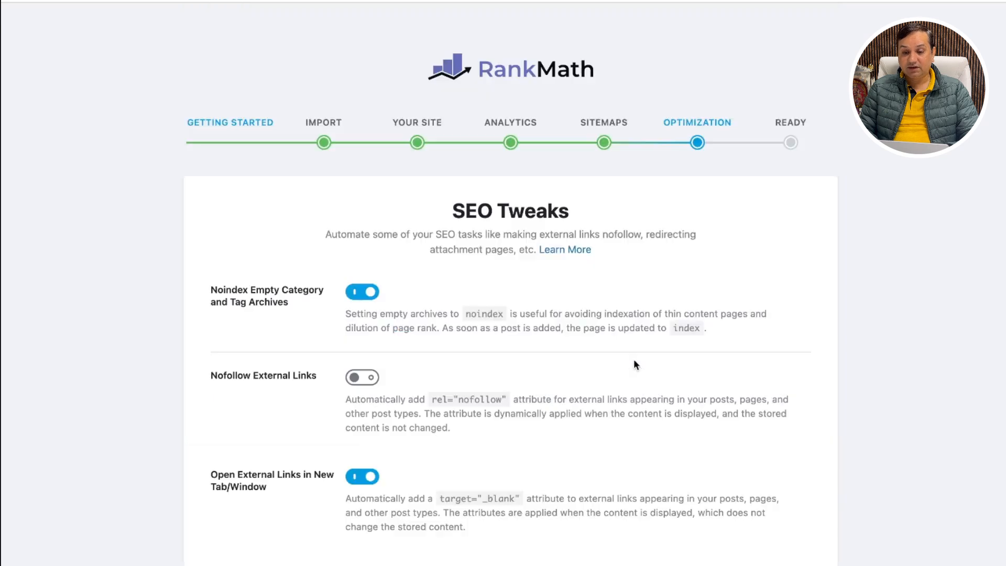
In the SEO tweaks, turn on Nofollow External Links and turn off Open External Links in New Tab/Window.
scroll(646, 367, "down", 3)
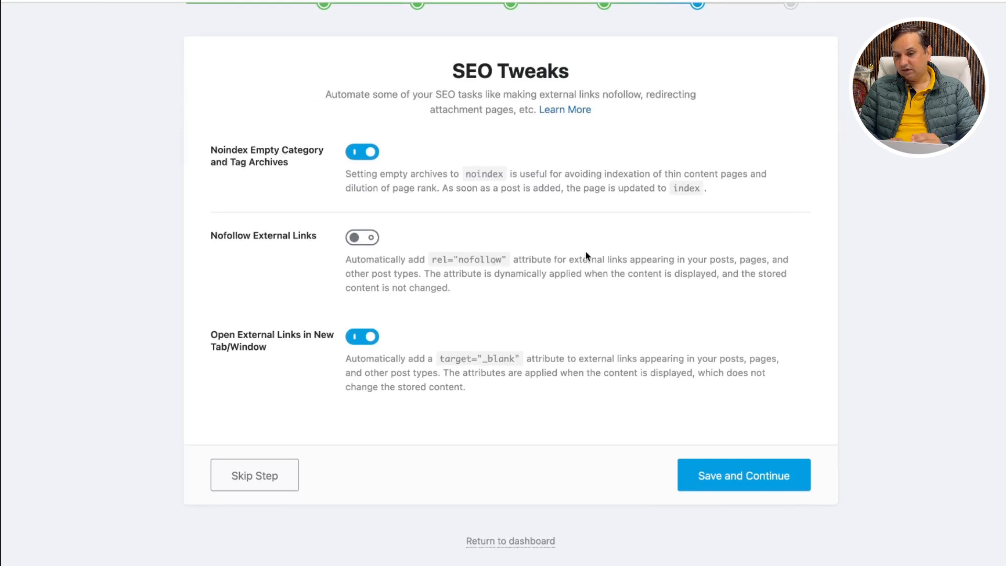
scroll(602, 193, "up", 2)
scroll(325, 229, "down", 1)
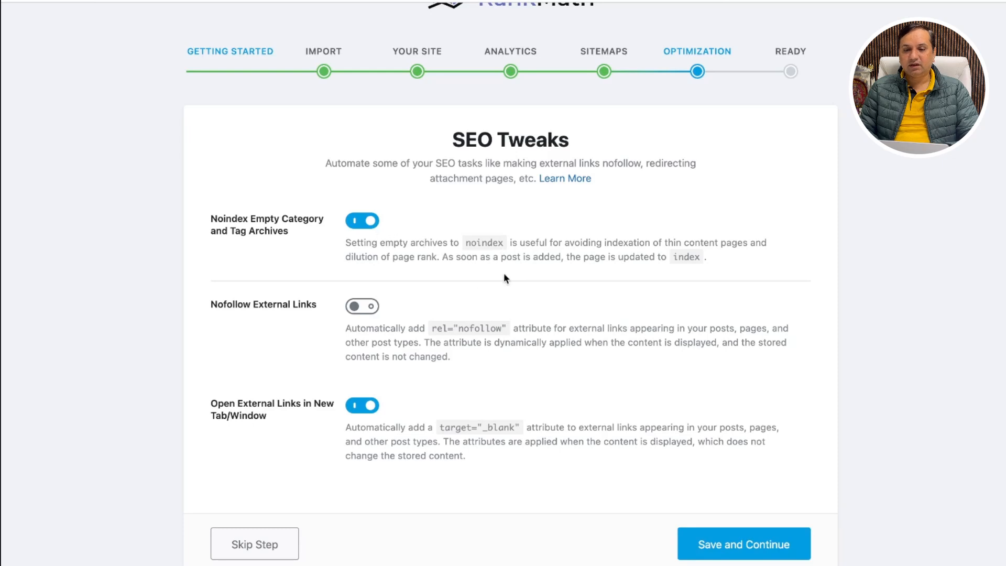
scroll(504, 273, "down", 1)
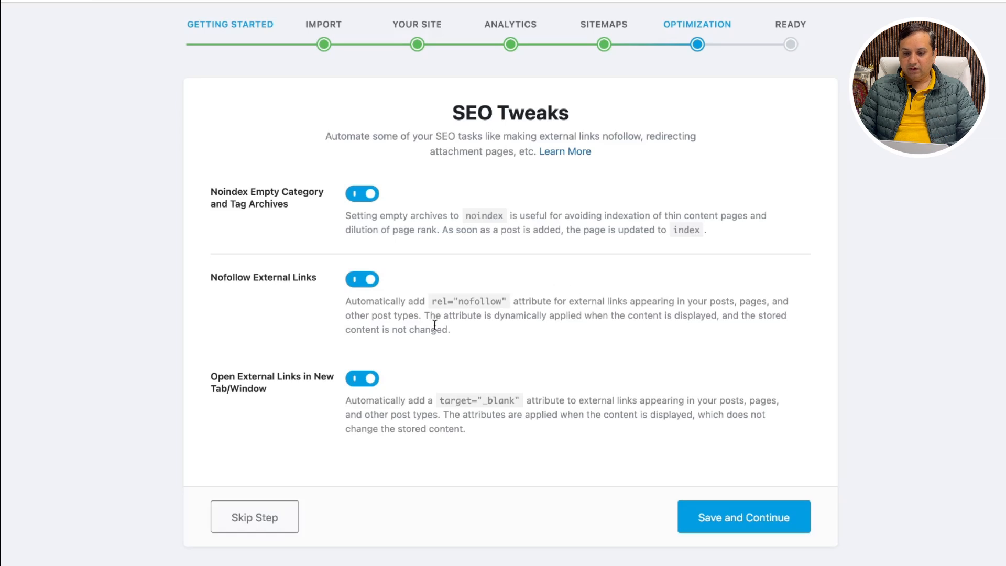
scroll(518, 338, "down", 1)
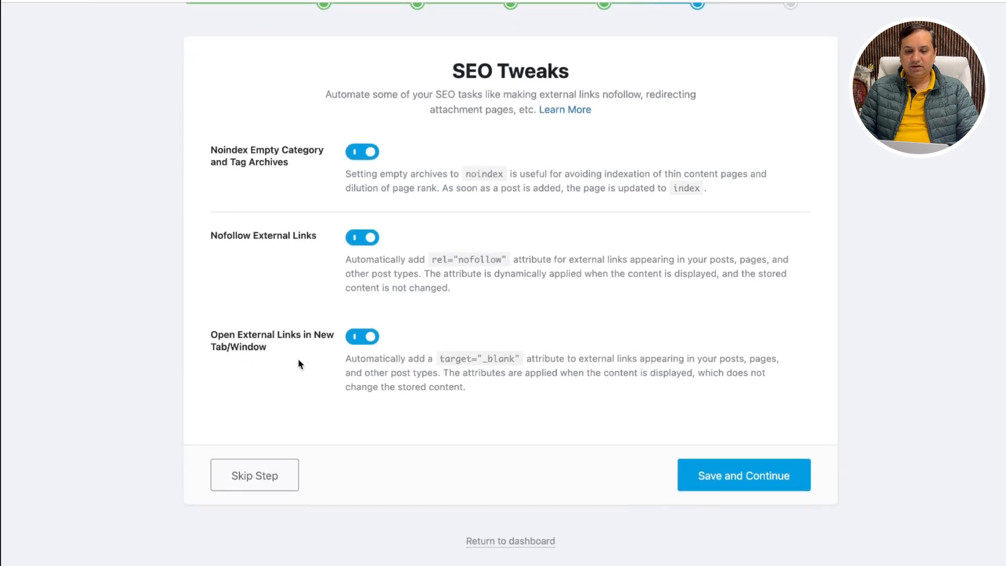
left_click(370, 338)
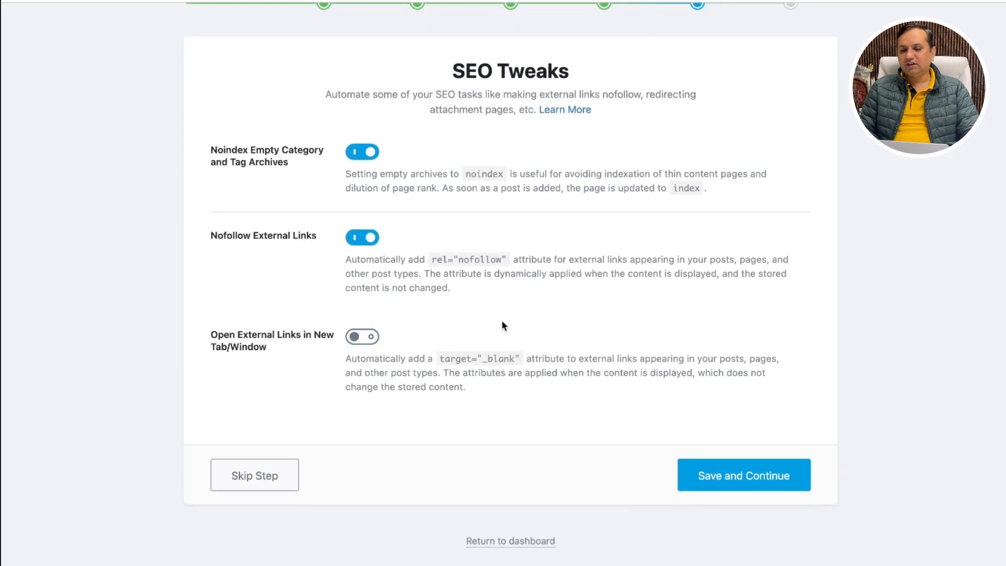
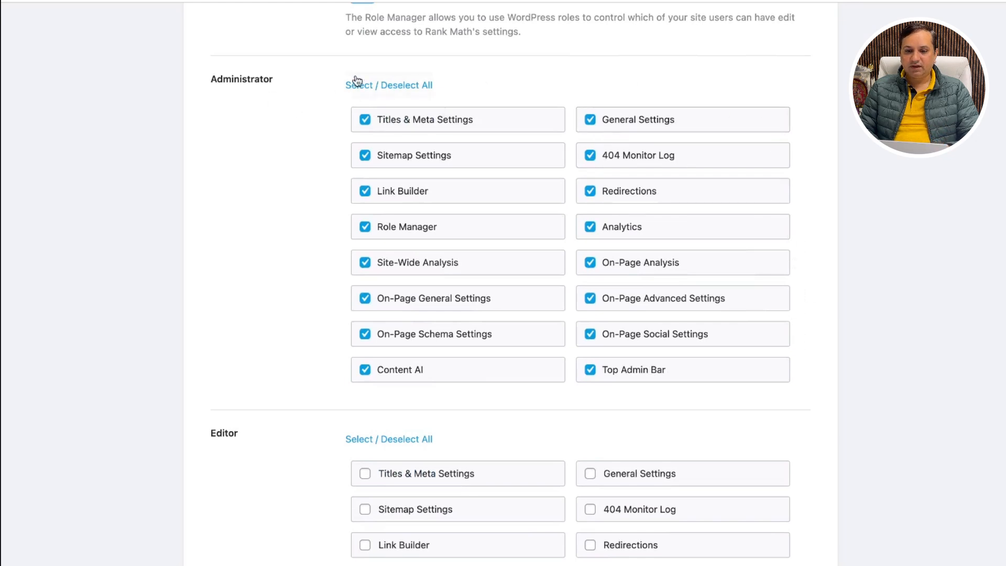
Grant the Editor role access to Titles & Meta Settings, General Settings, 404 Monitor Log, Redirections, Analytics and Role Manager.
scroll(788, 391, "down", 3)
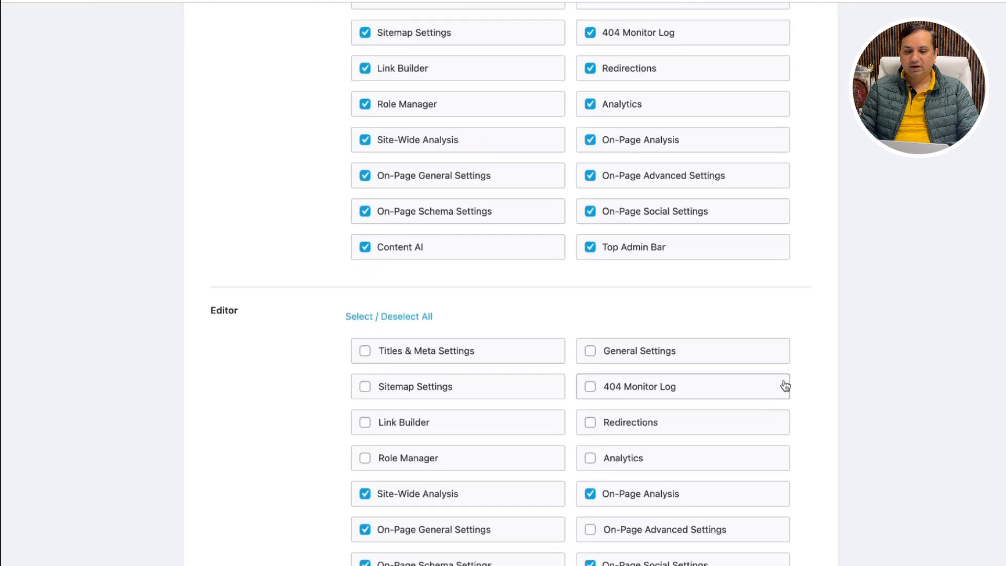
scroll(273, 387, "down", 2)
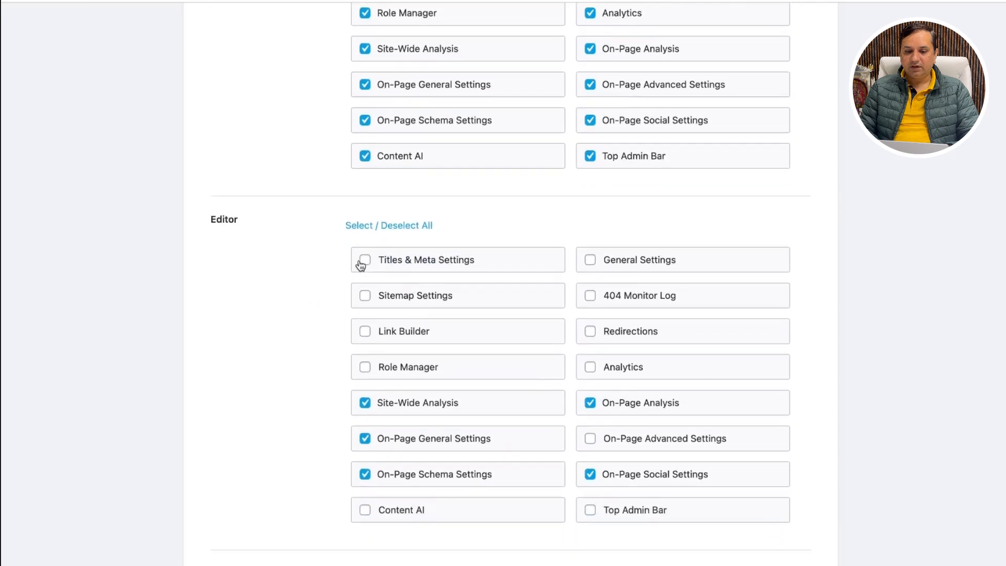
left_click(363, 263)
left_click(591, 262)
left_click(590, 296)
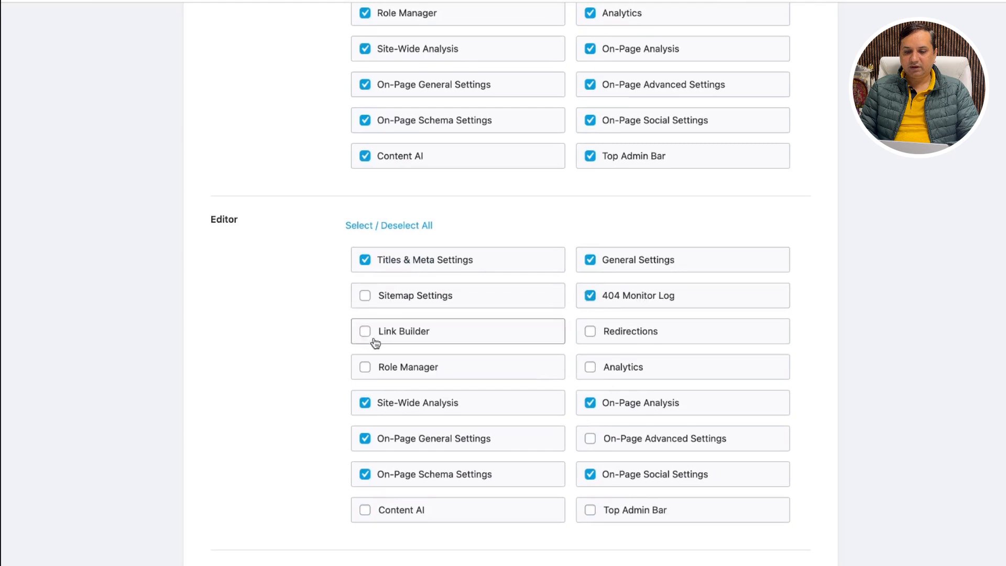
left_click(590, 332)
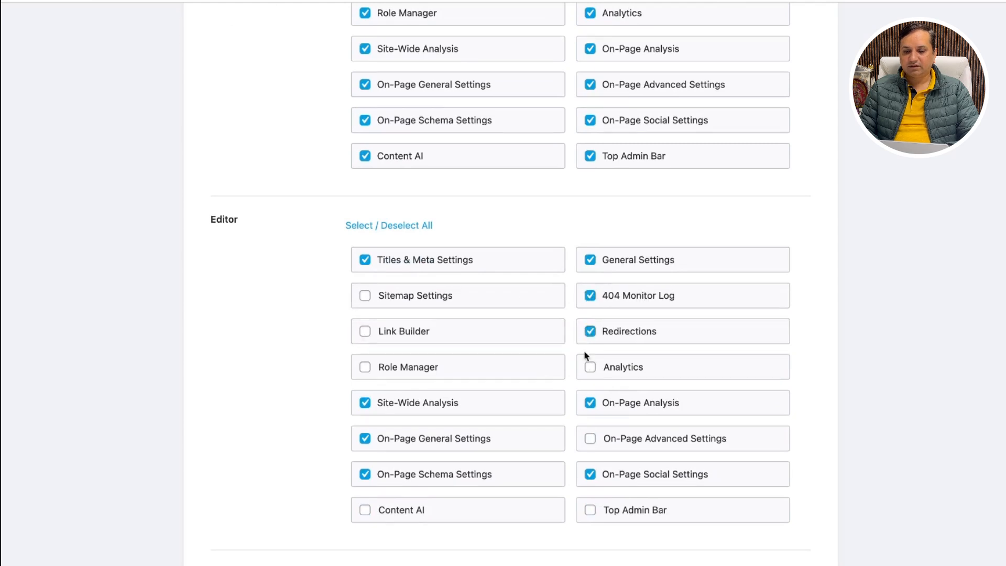
left_click(590, 367)
left_click(365, 368)
Grant the Author role access to Sitemap Settings, 404 Monitor Log, General Settings, Titles & Meta Settings and Link Builder.
scroll(292, 414, "down", 6)
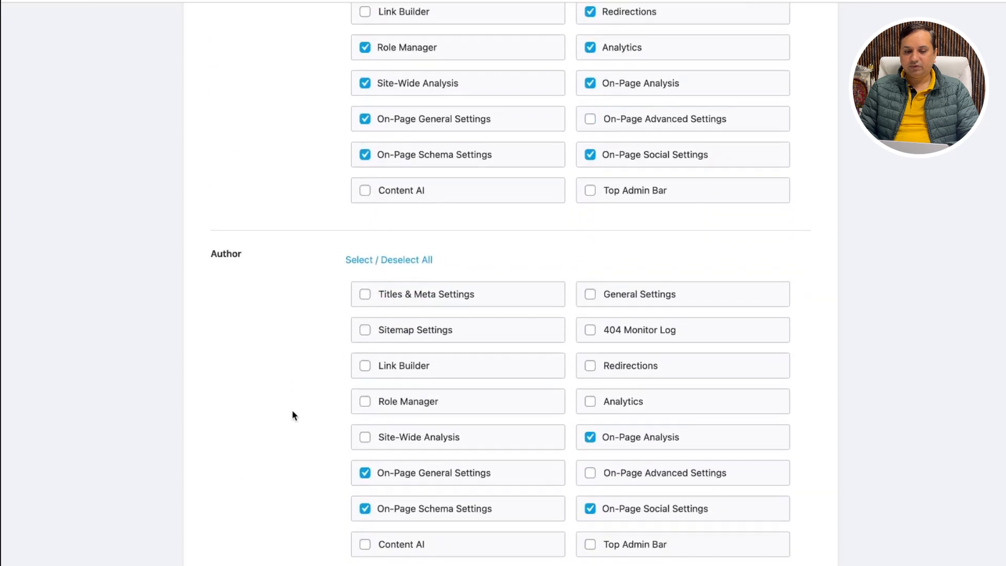
scroll(299, 364, "down", 2)
left_click(366, 253)
left_click(590, 252)
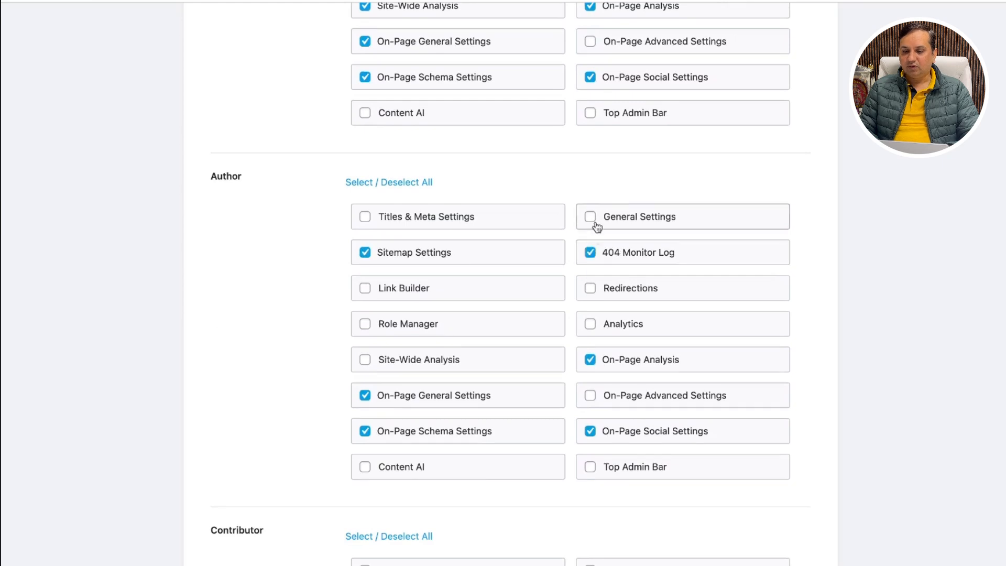
left_click(590, 217)
left_click(365, 216)
left_click(365, 288)
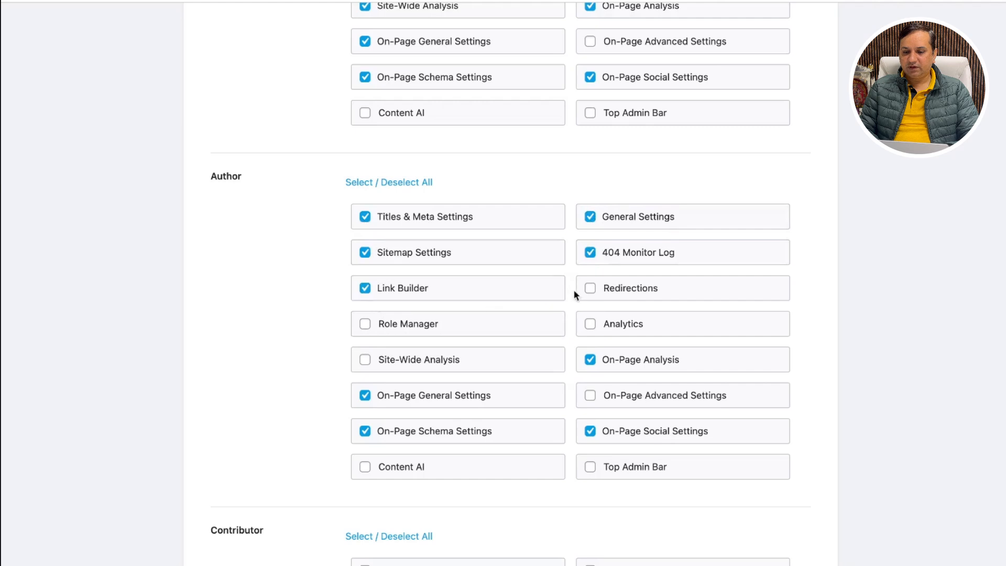
Extend the Author role's permissions with Redirections, Analytics, Role Manager, Site-Wide Analysis and On-Page Advanced Settings.
left_click(590, 289)
left_click(590, 324)
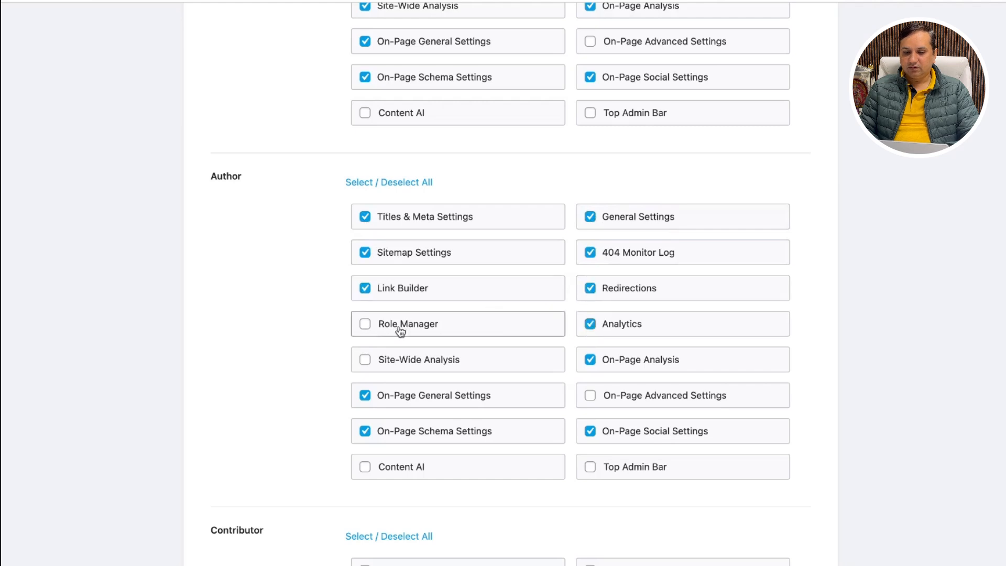
left_click(364, 324)
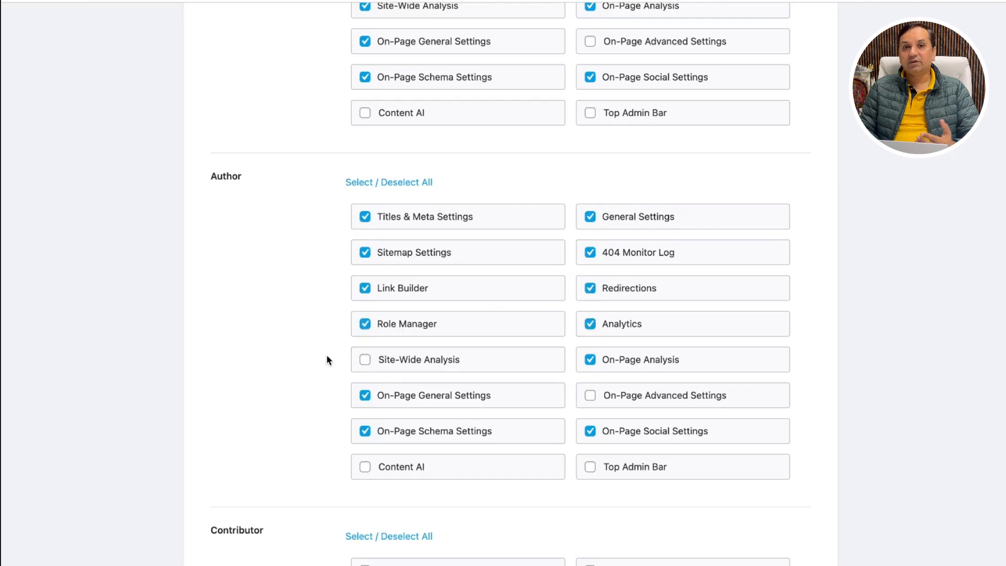
left_click(364, 367)
scroll(338, 375, "down", 3)
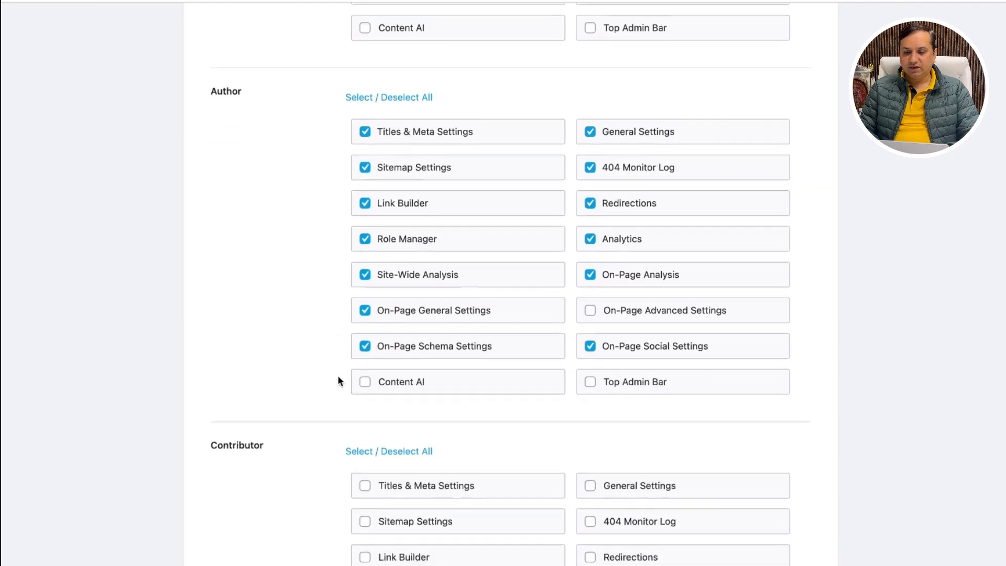
left_click(590, 269)
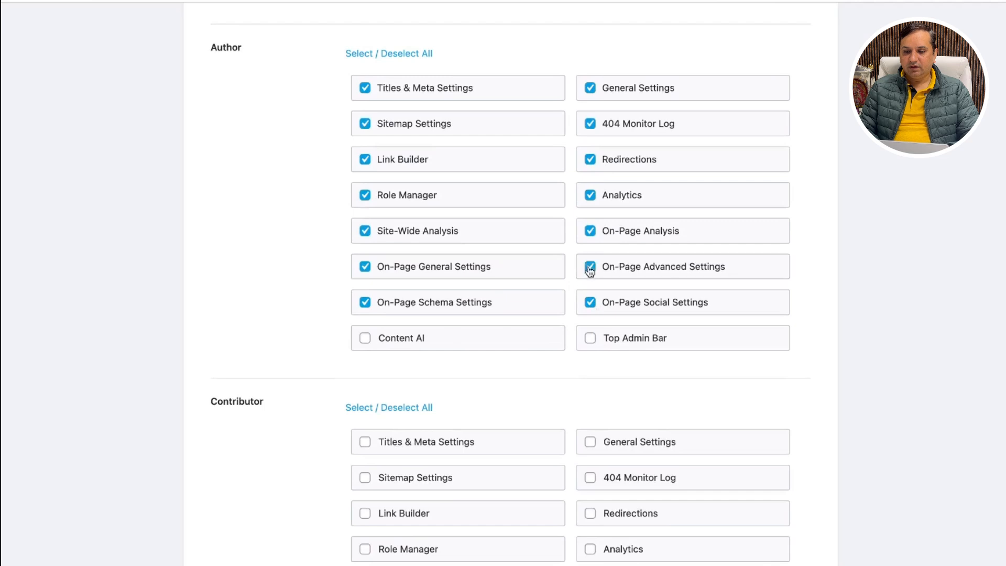
Leave all Contributor and Subscriber permissions unselected and save the Role Manager settings.
scroll(694, 370, "down", 3)
scroll(694, 370, "down", 3)
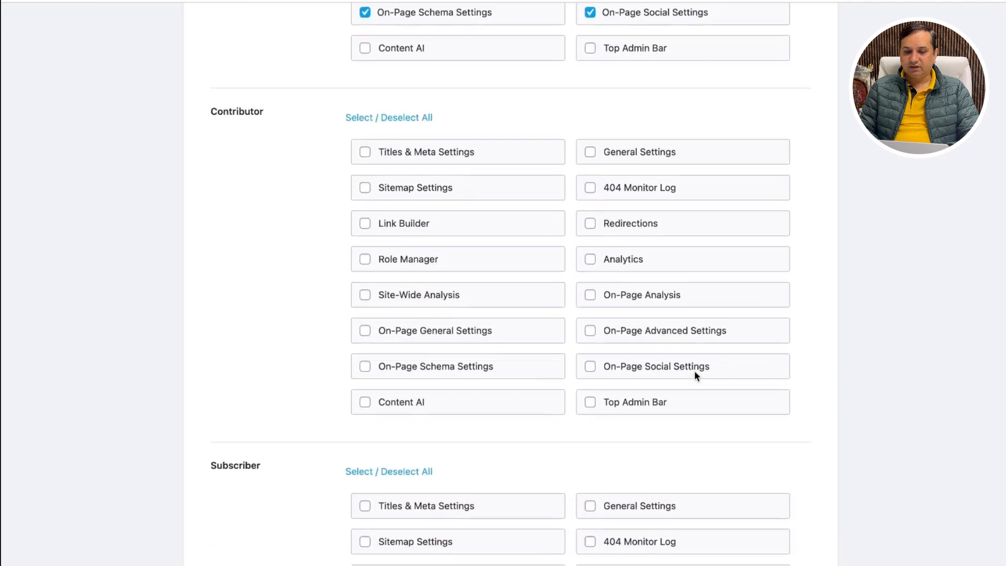
scroll(694, 370, "down", 5)
scroll(696, 377, "down", 1)
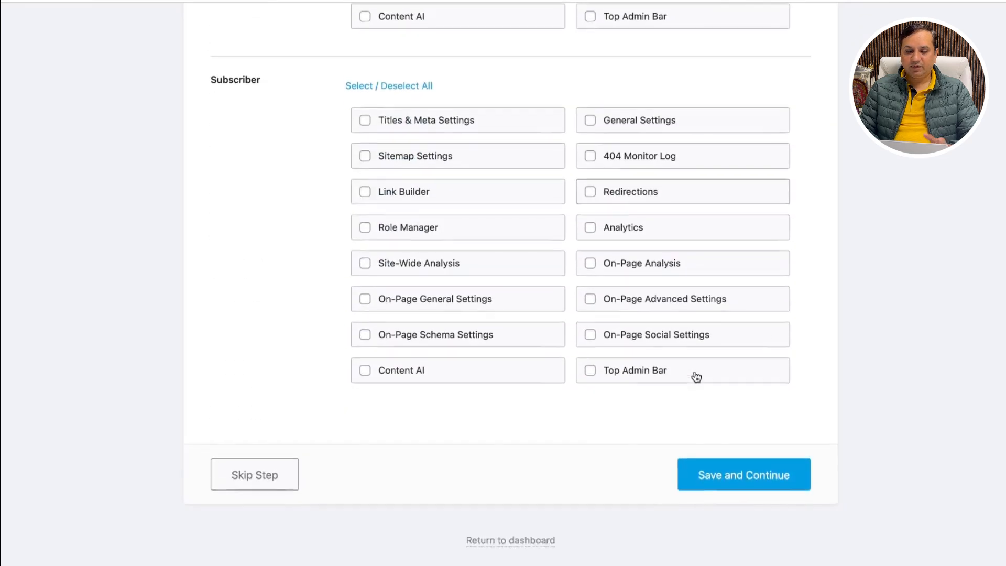
left_click(741, 483)
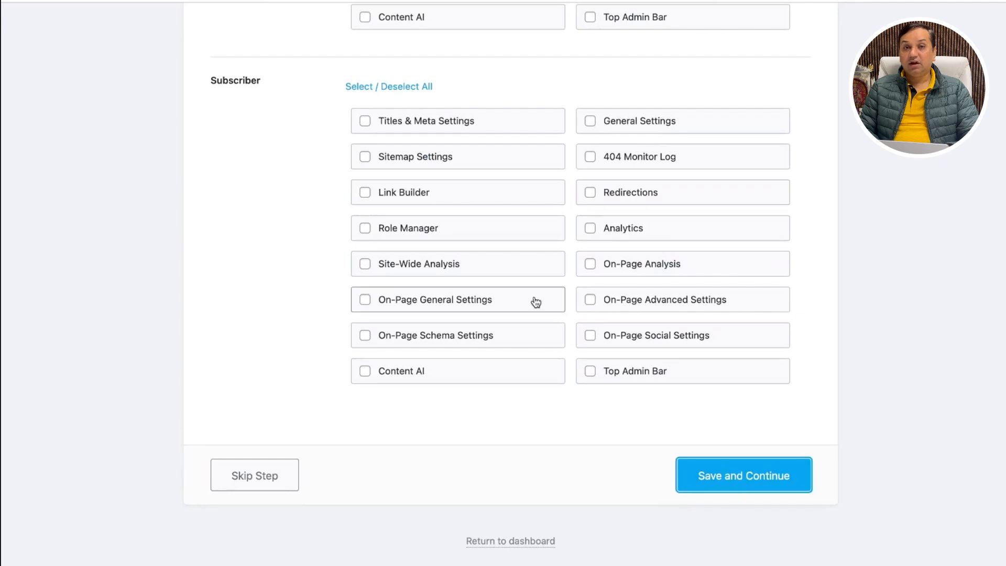
Enable the 404 Monitor and Redirections modules and save these settings.
scroll(680, 359, "down", 1)
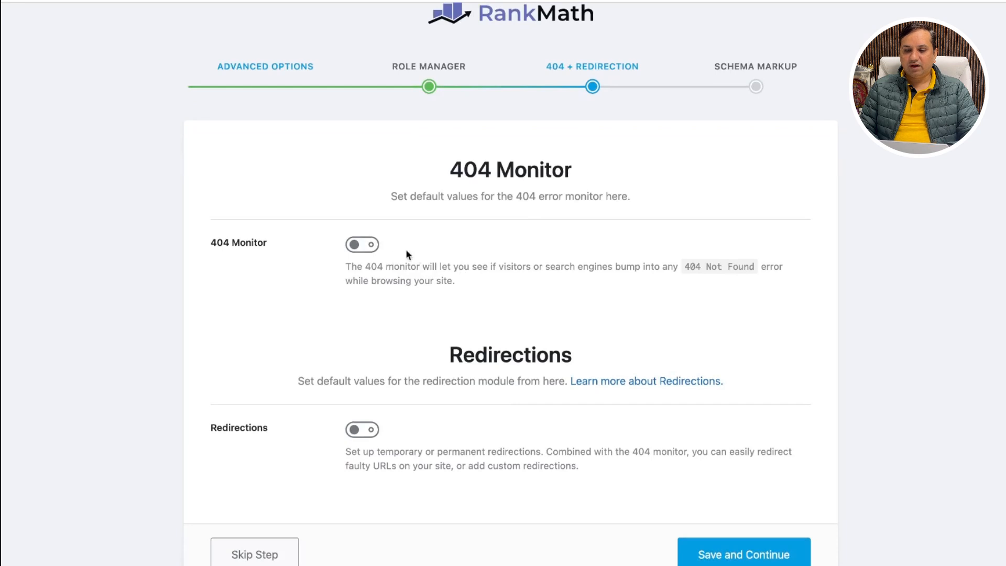
left_click(367, 247)
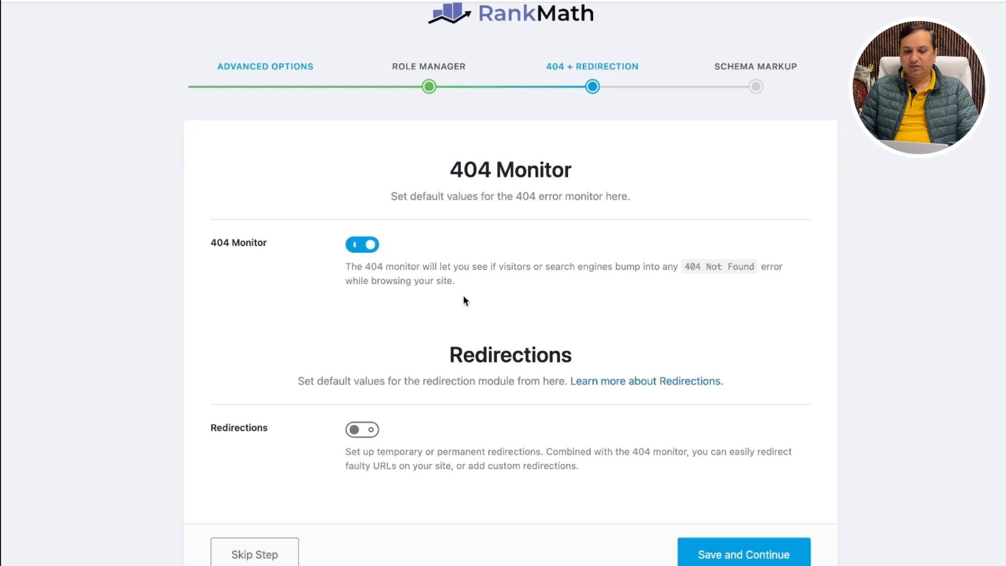
scroll(587, 298, "down", 2)
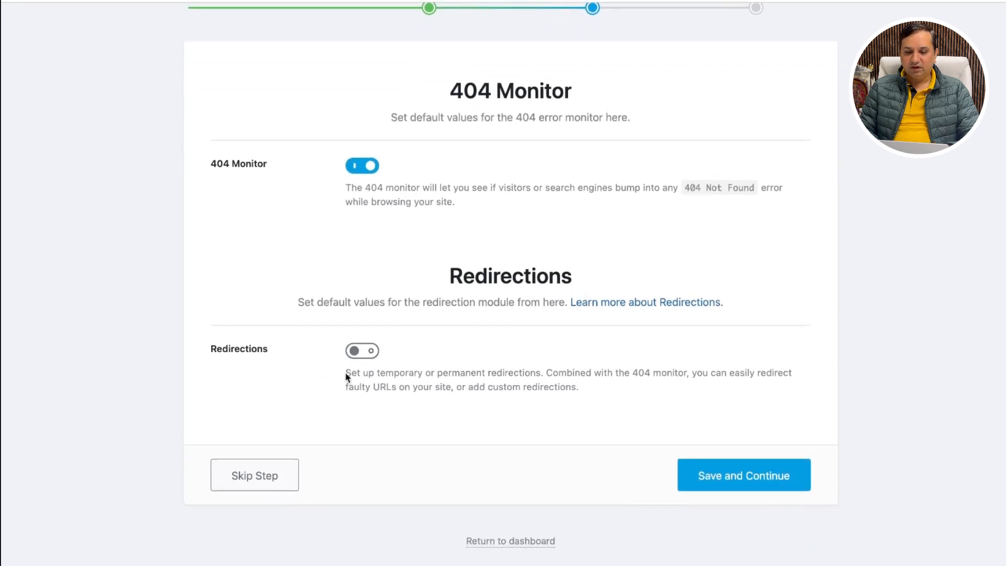
left_click(367, 351)
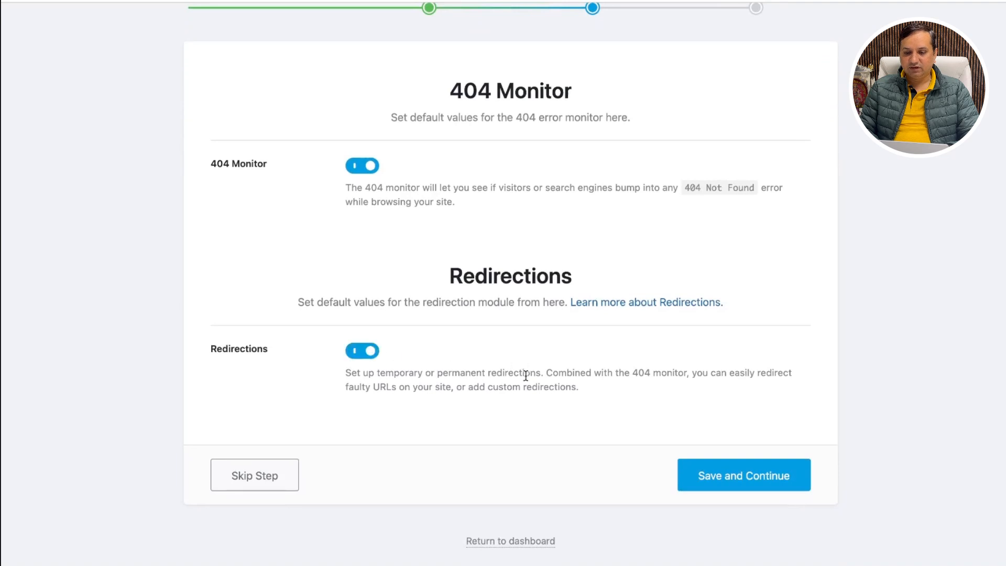
left_click(738, 477)
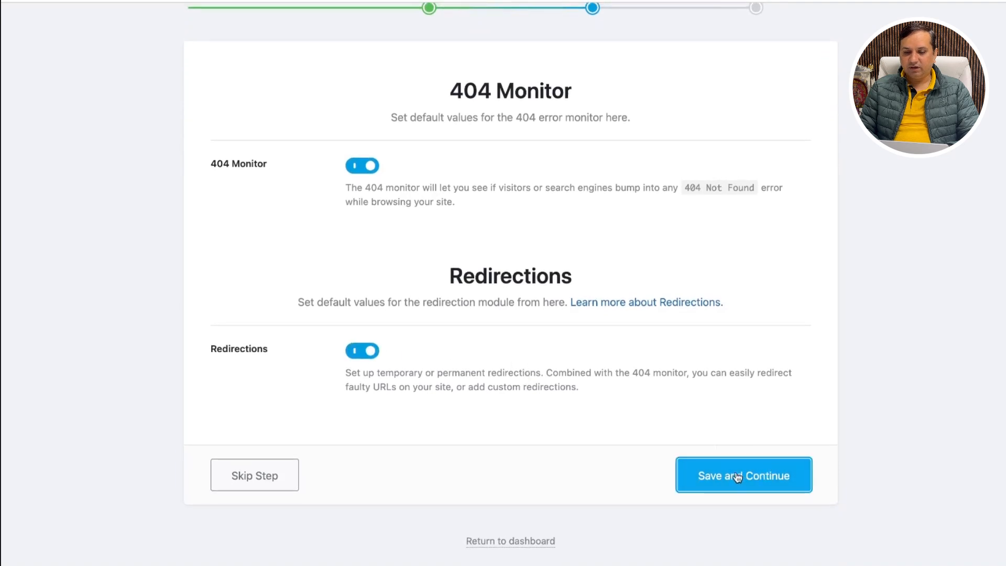
Select Article as the default Schema Type for Posts, keeping Blog Post as its article type.
scroll(655, 388, "down", 3)
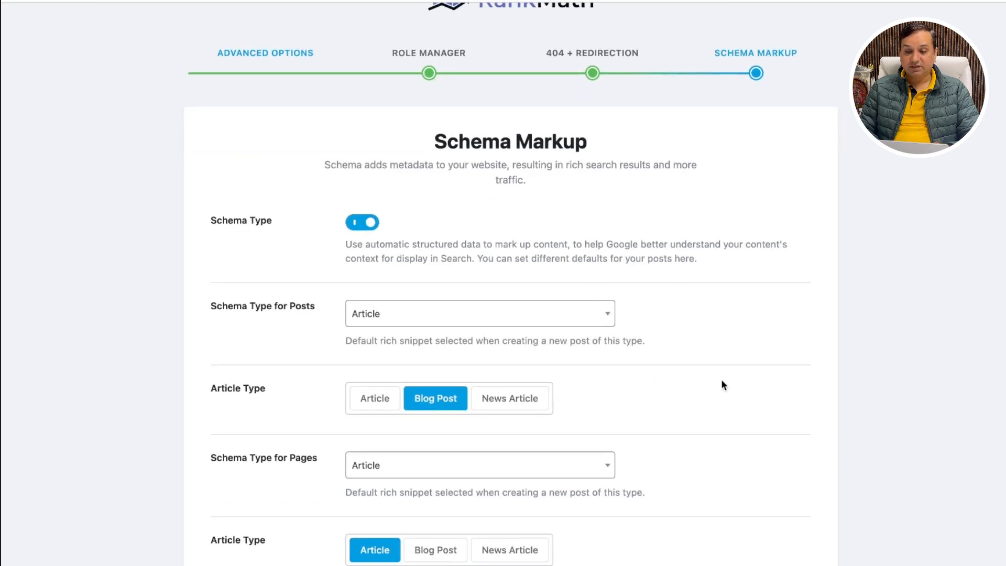
scroll(726, 391, "down", 2)
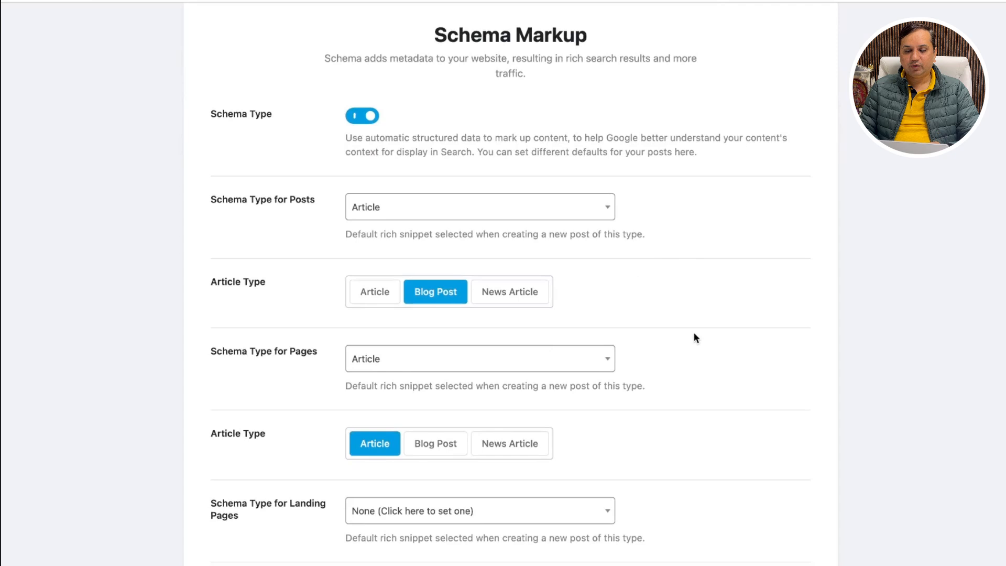
scroll(695, 337, "down", 1)
left_click(607, 169)
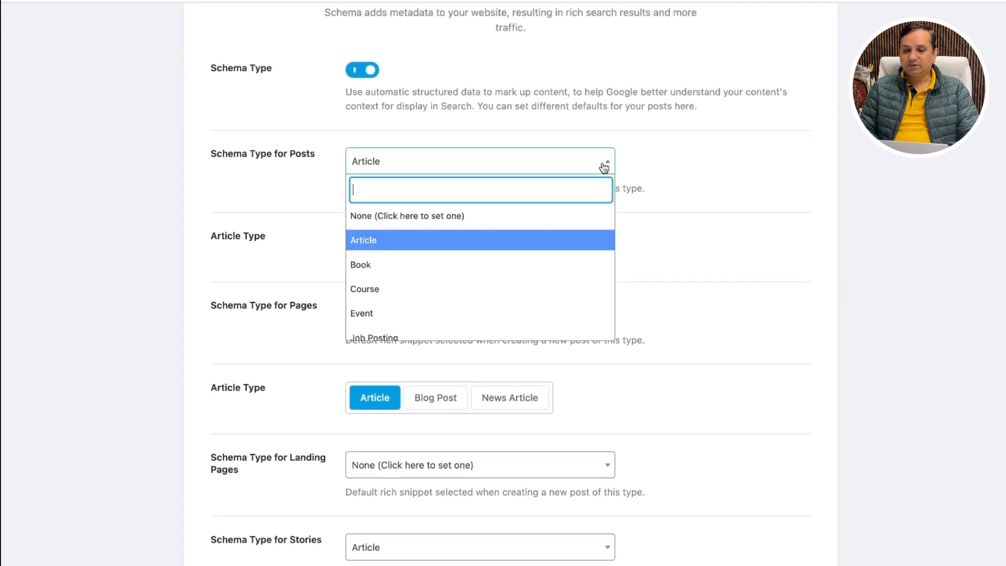
left_click(378, 242)
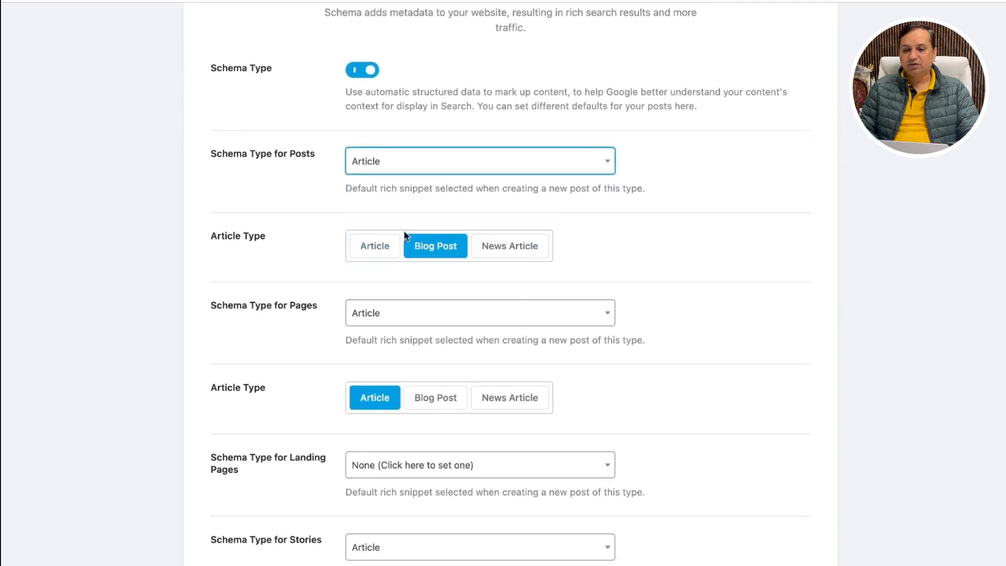
Select Article as the Schema Type for Stories, keep the remaining schema defaults, and save the schema settings to finish the wizard.
scroll(681, 258, "down", 2)
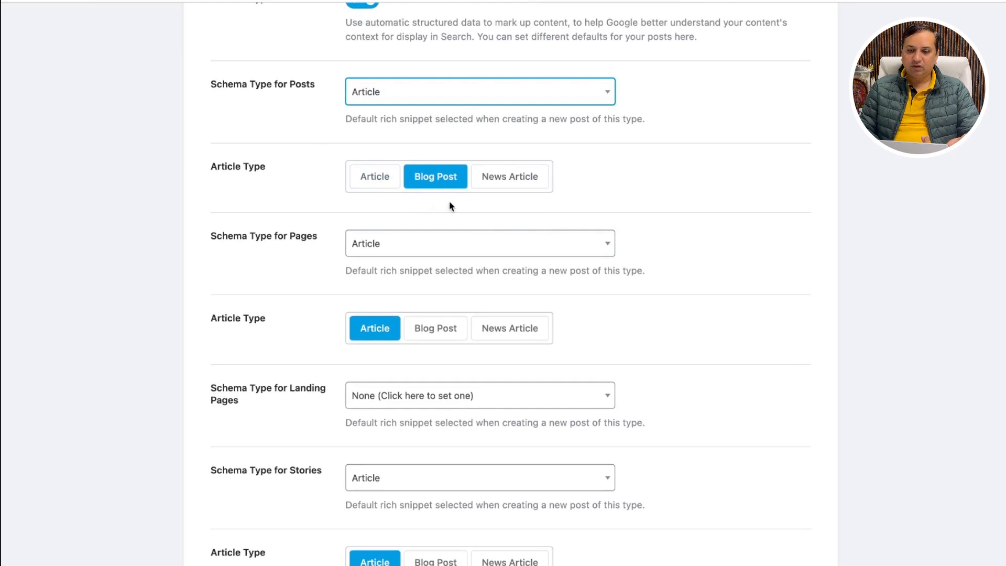
scroll(700, 227, "down", 3)
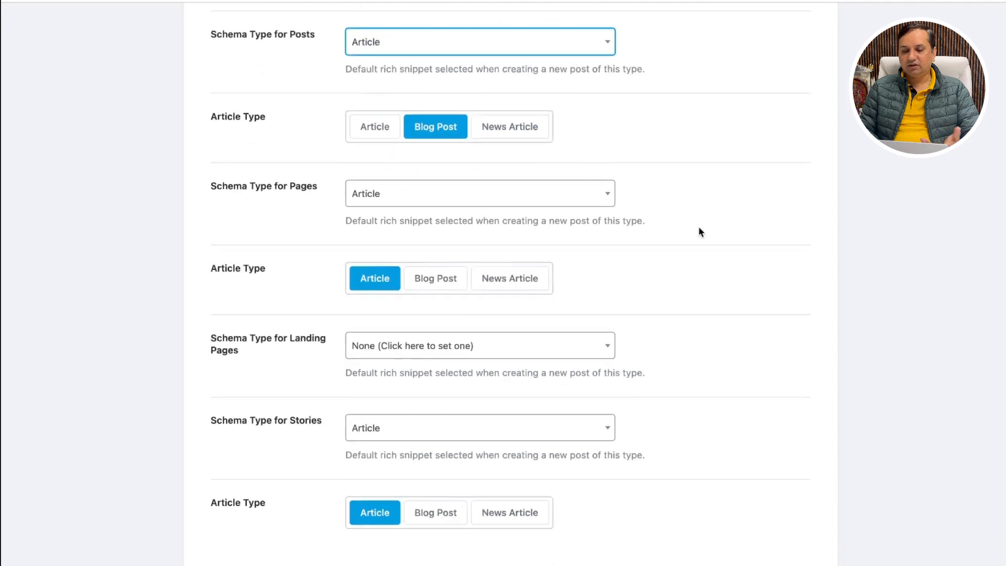
scroll(716, 291, "down", 1)
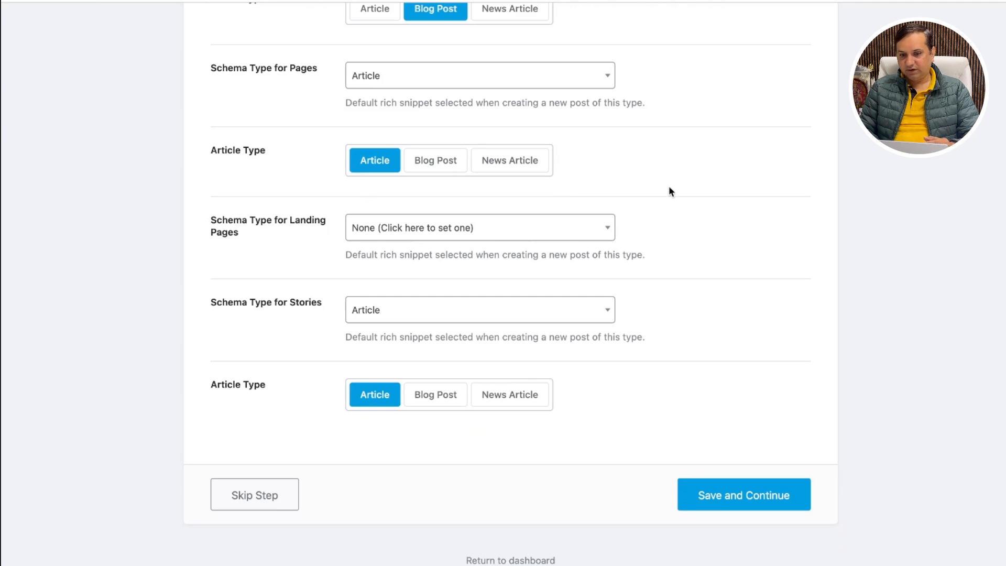
scroll(670, 187, "down", 1)
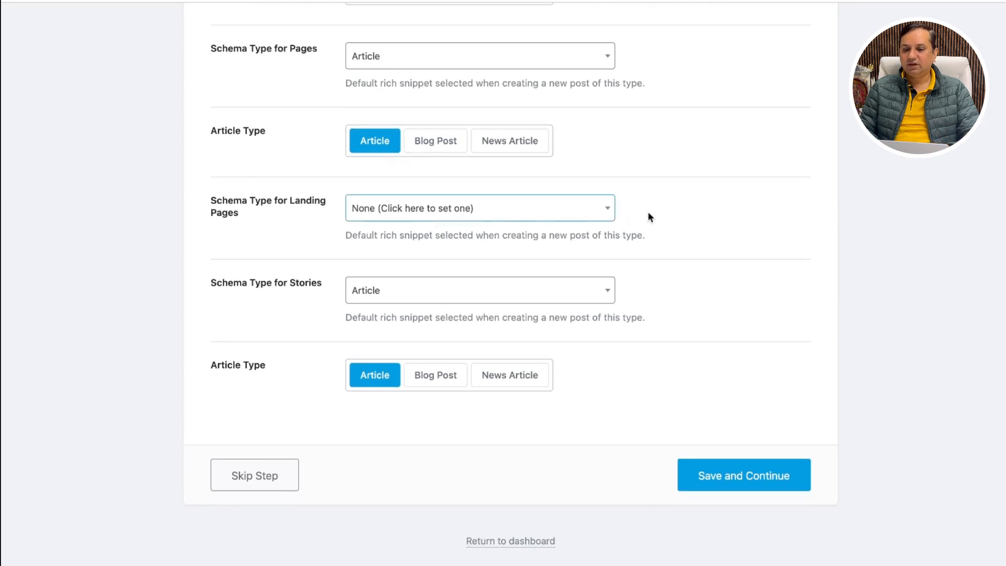
scroll(744, 259, "down", 1)
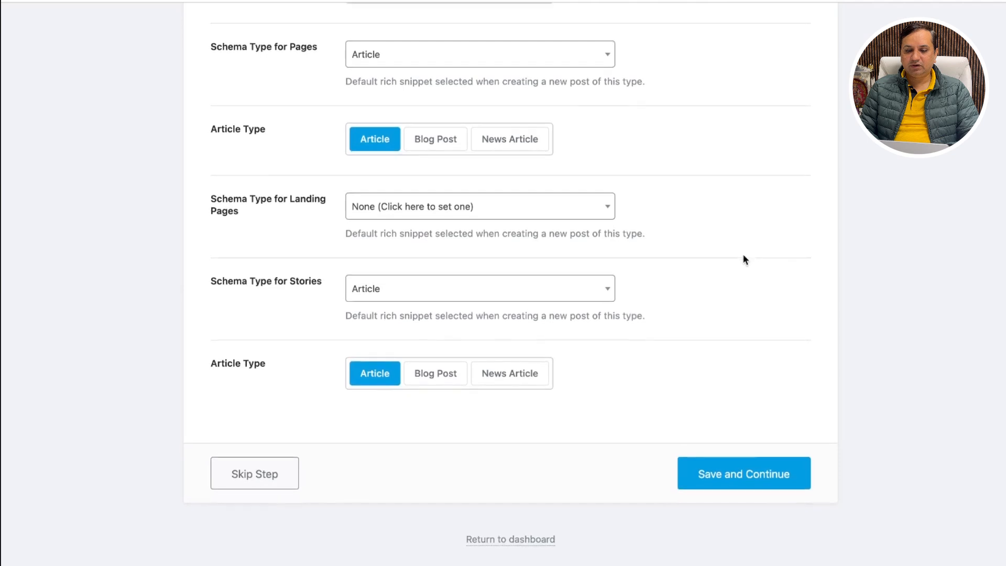
left_click(576, 295)
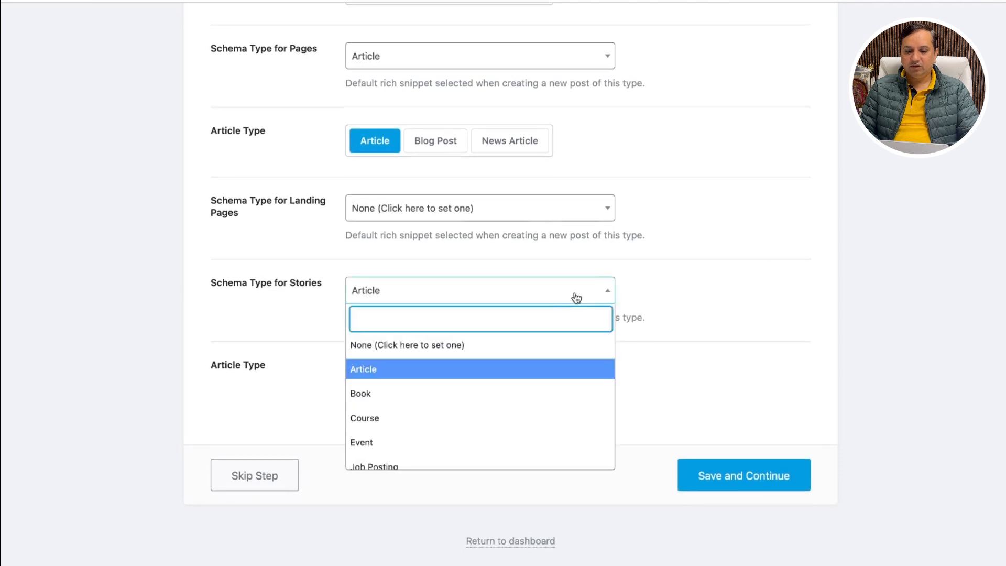
left_click(371, 371)
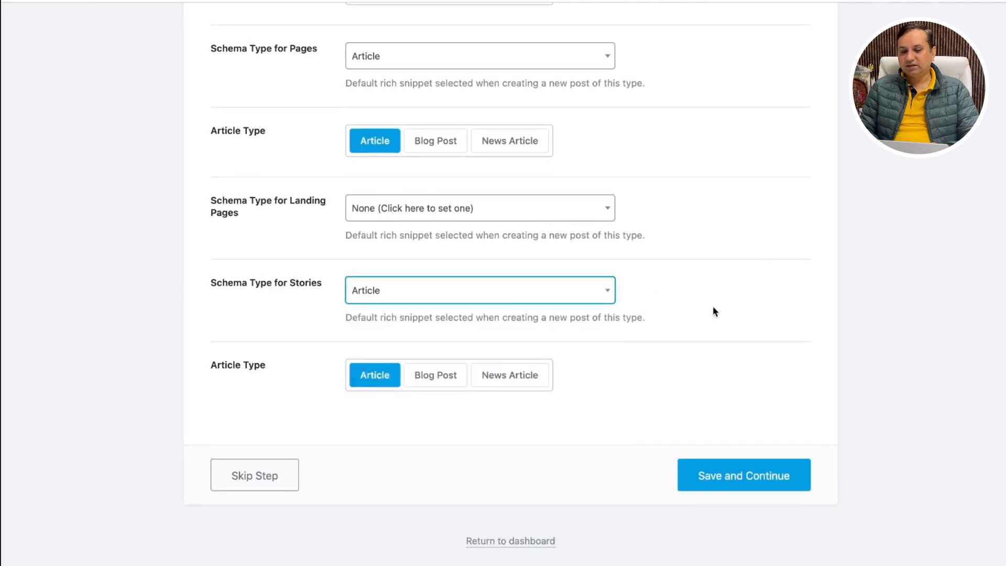
left_click(742, 477)
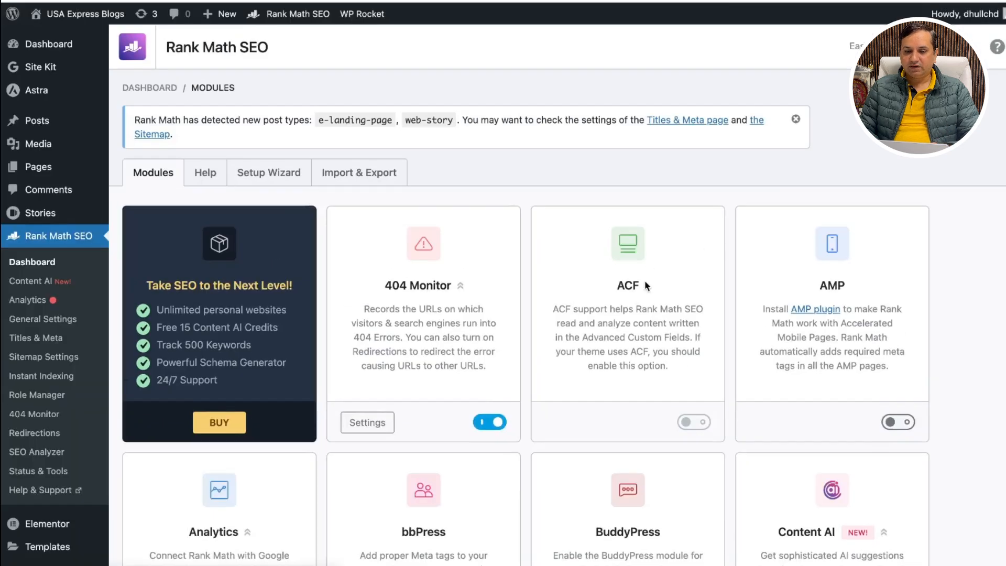
Review the list of Rank Math modules and which are enabled, from 404 Monitor down to WooCommerce.
scroll(649, 376, "down", 3)
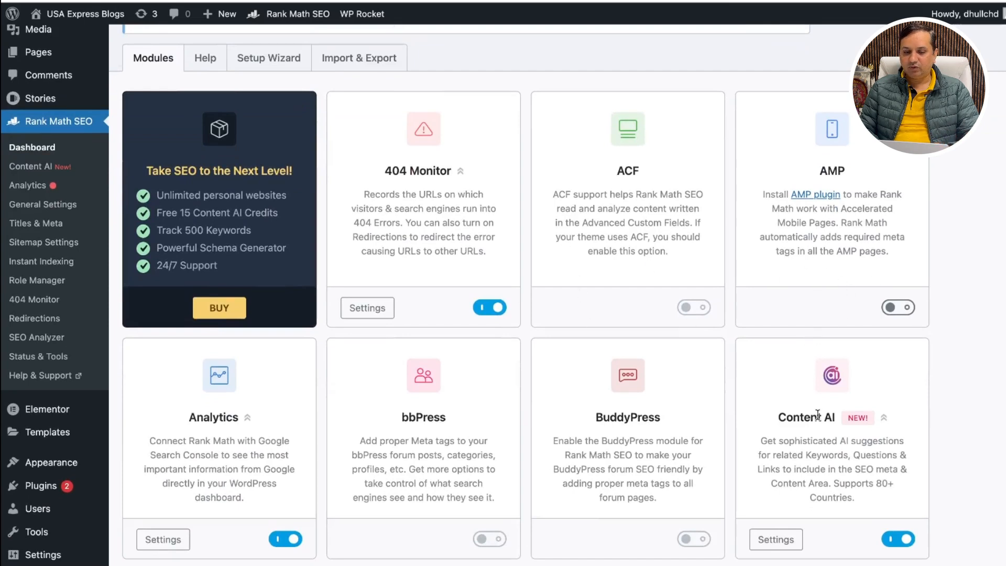
scroll(818, 414, "down", 3)
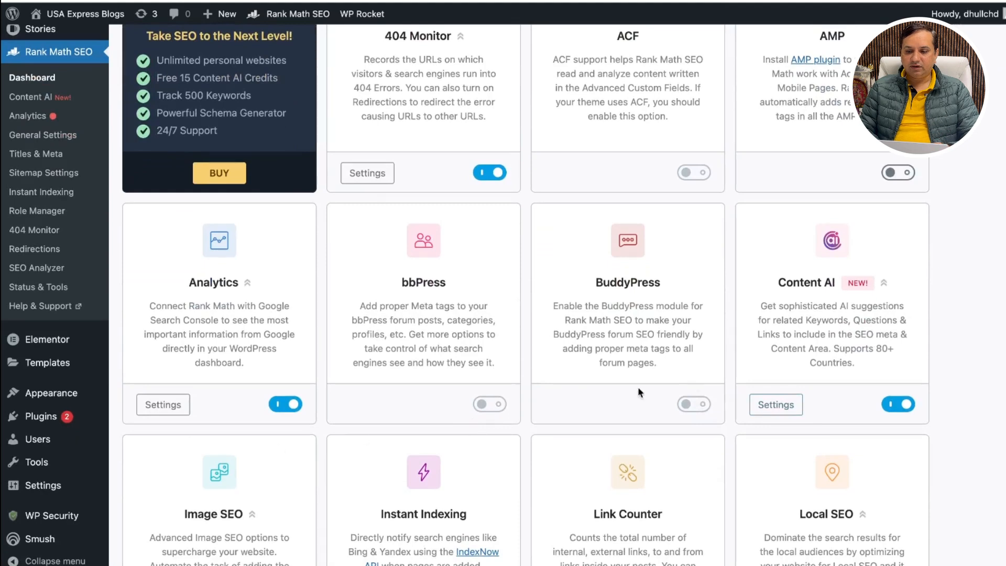
scroll(625, 397, "down", 5)
scroll(586, 377, "up", 1)
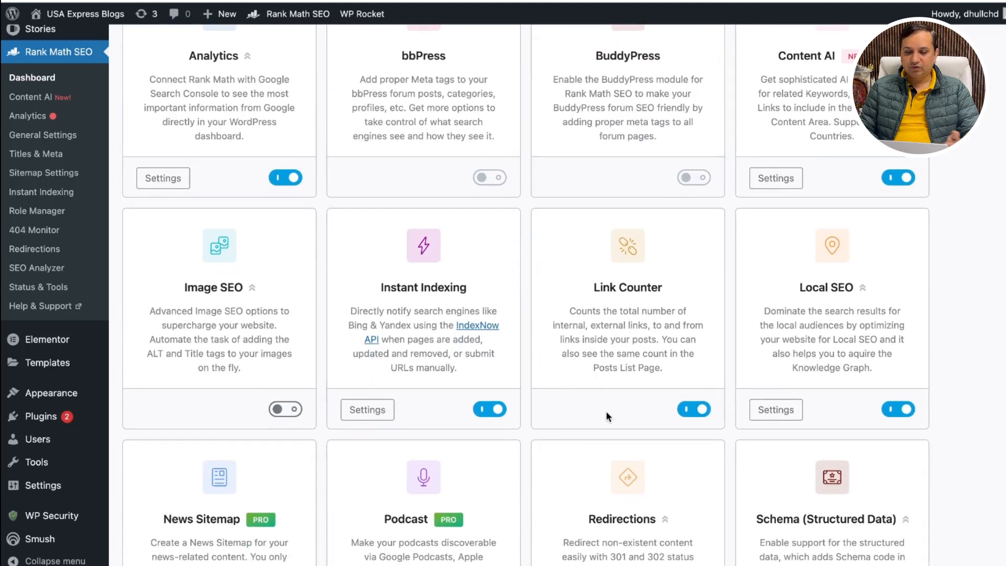
scroll(606, 411, "down", 5)
scroll(607, 412, "down", 6)
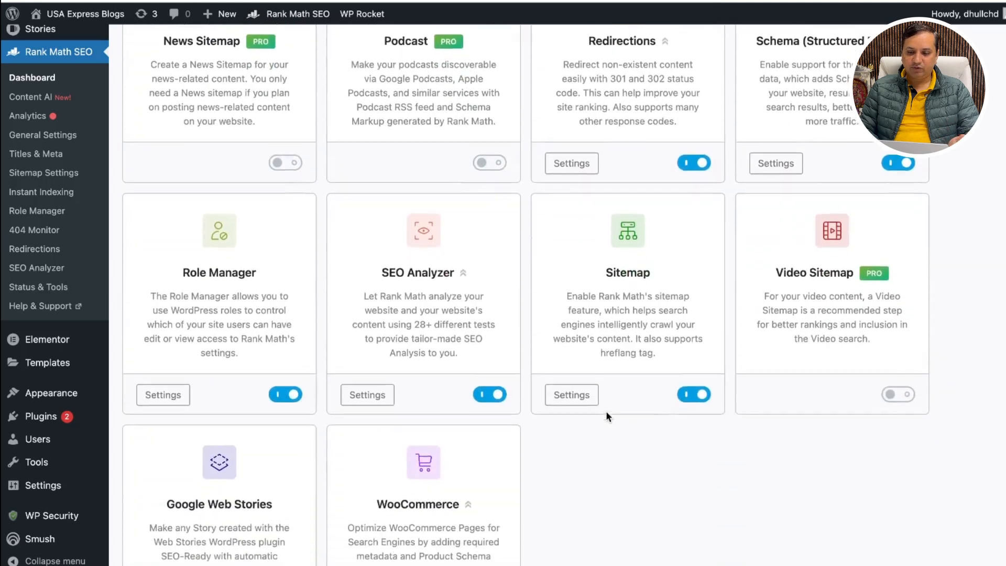
scroll(607, 413, "up", 2)
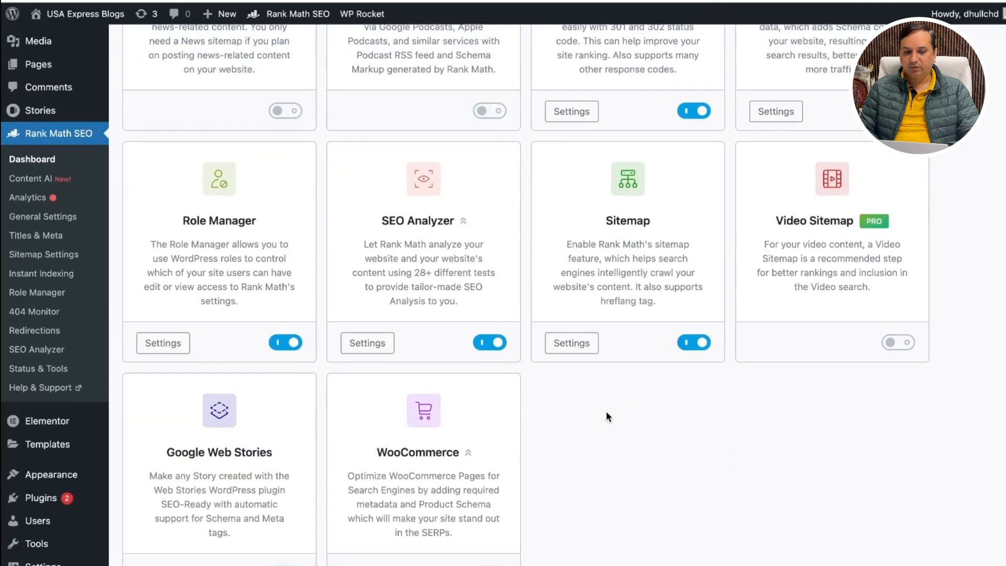
Open Rank Math's General Settings and enable Strip Category Base in the Links settings.
left_click(42, 217)
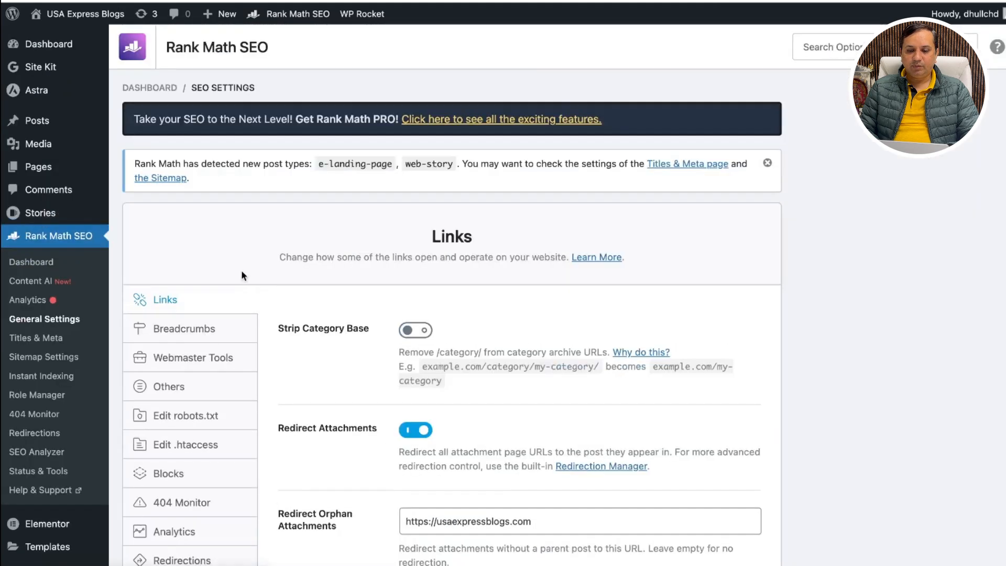
scroll(693, 304, "down", 3)
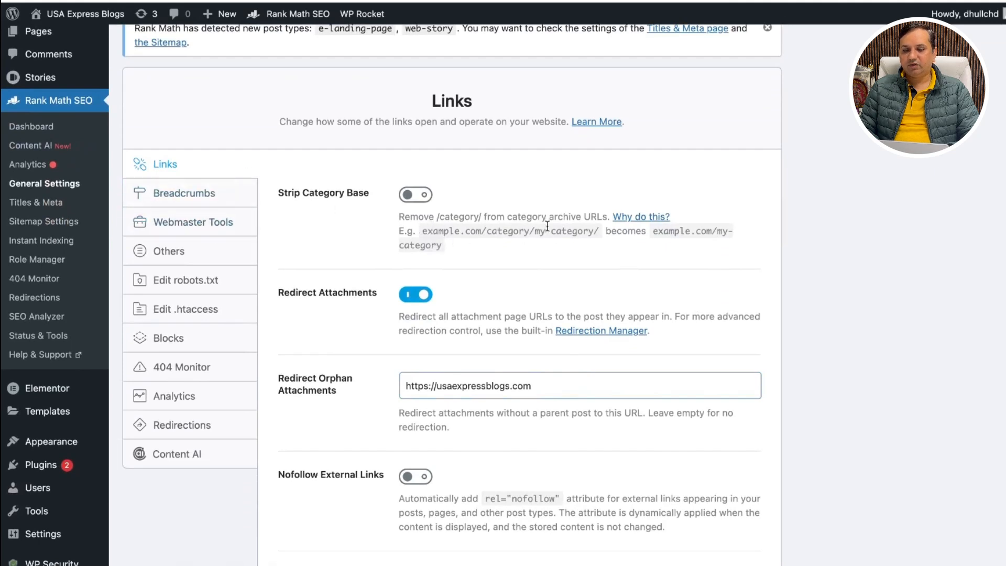
left_click(425, 196)
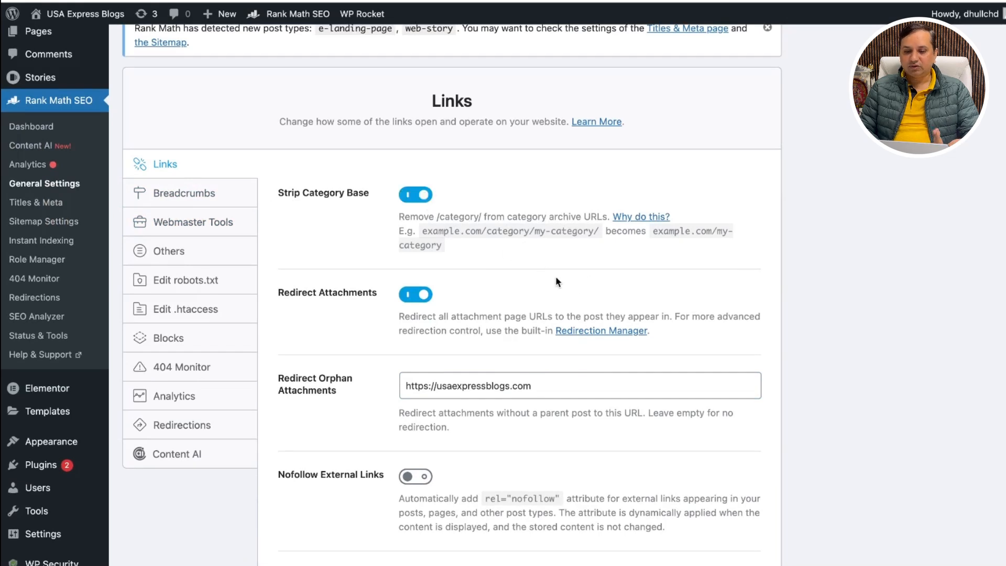
Keep Redirect Attachments enabled and turn on Nofollow External Links in the Links settings.
scroll(573, 277, "down", 3)
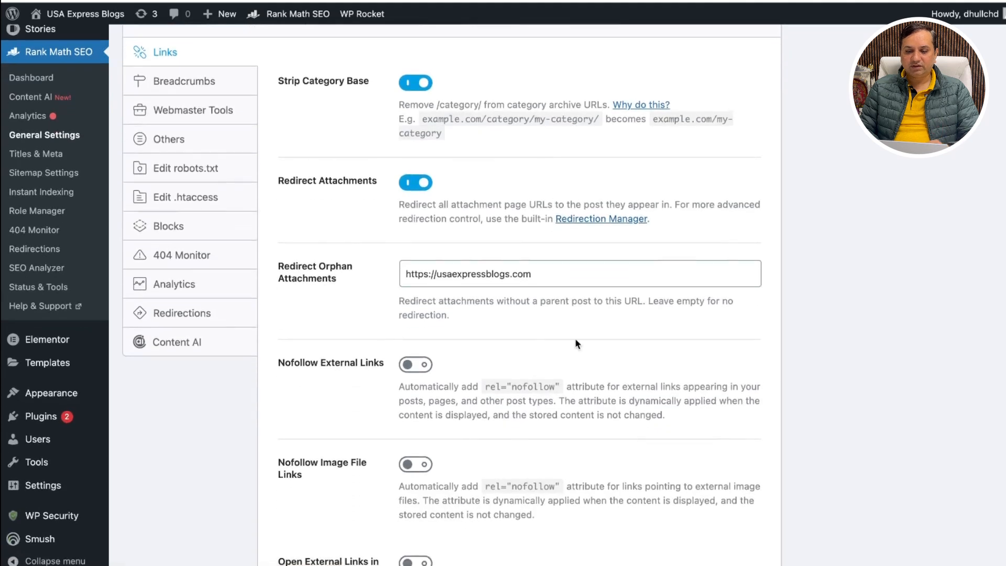
scroll(575, 344, "down", 1)
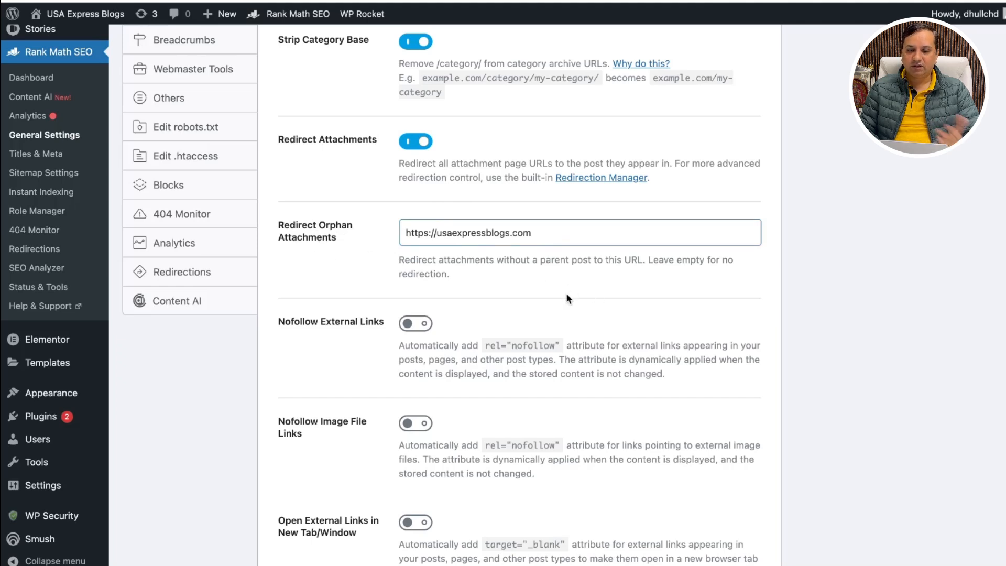
scroll(533, 277, "down", 1)
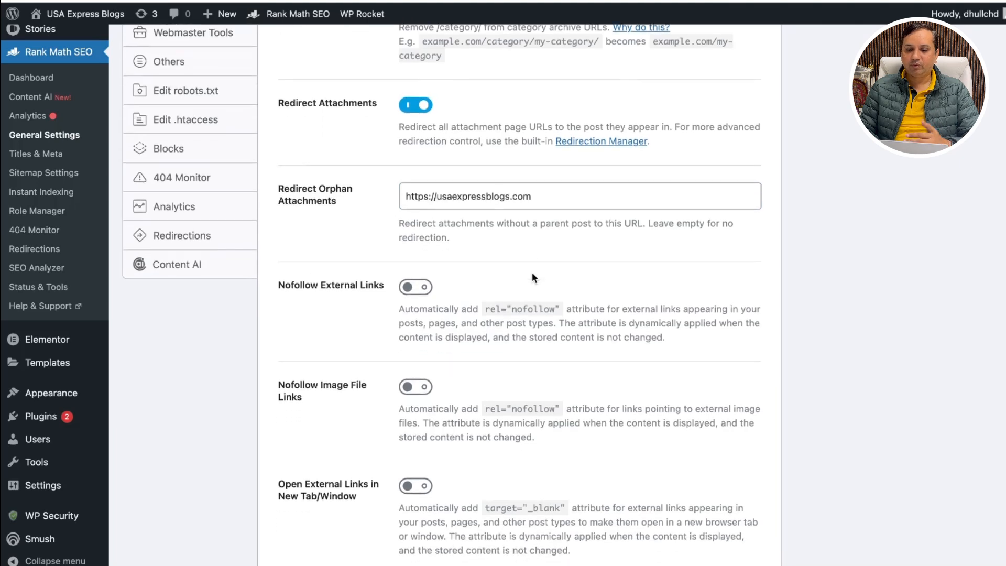
scroll(532, 274, "down", 1)
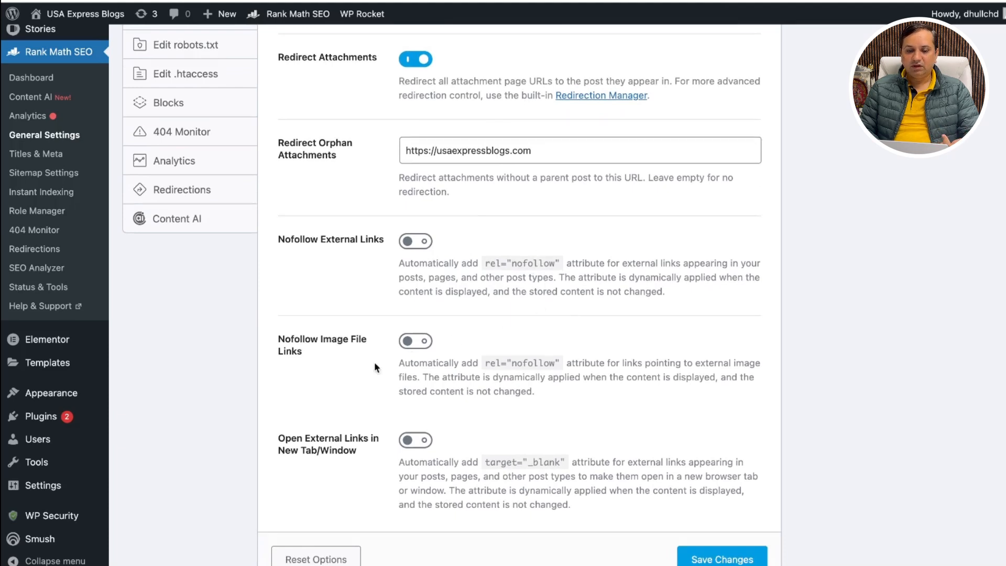
scroll(534, 316, "down", 1)
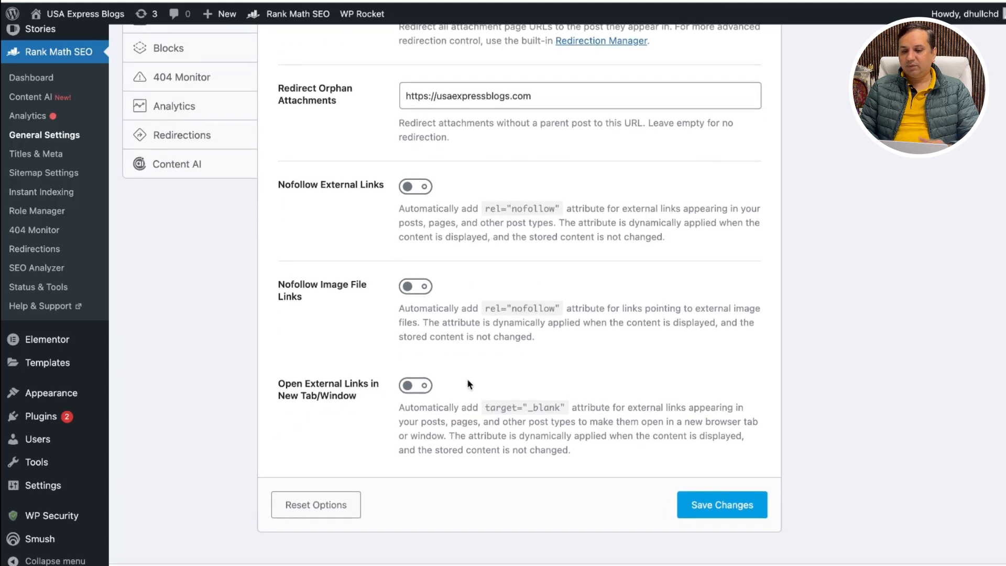
scroll(577, 216, "up", 1)
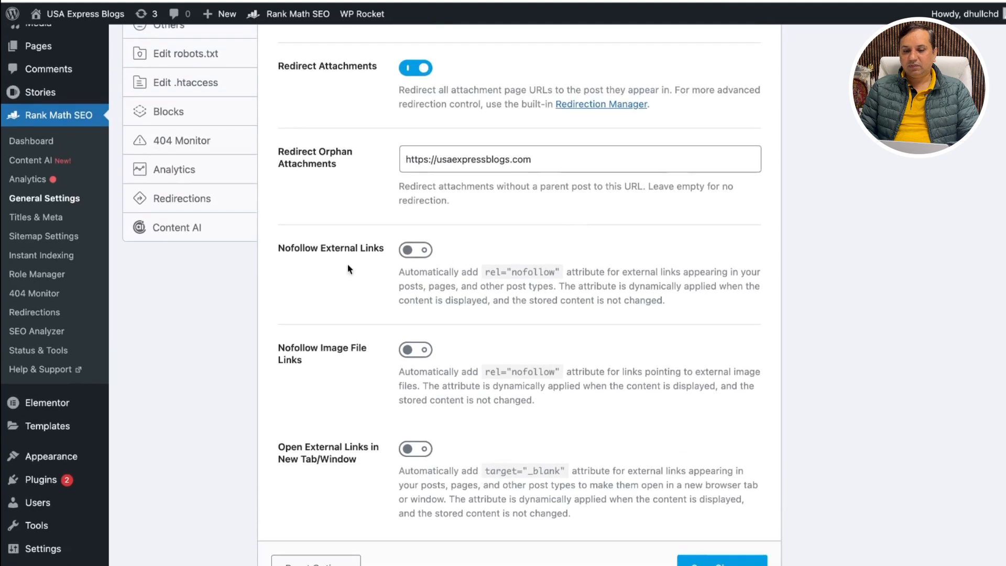
left_click(408, 252)
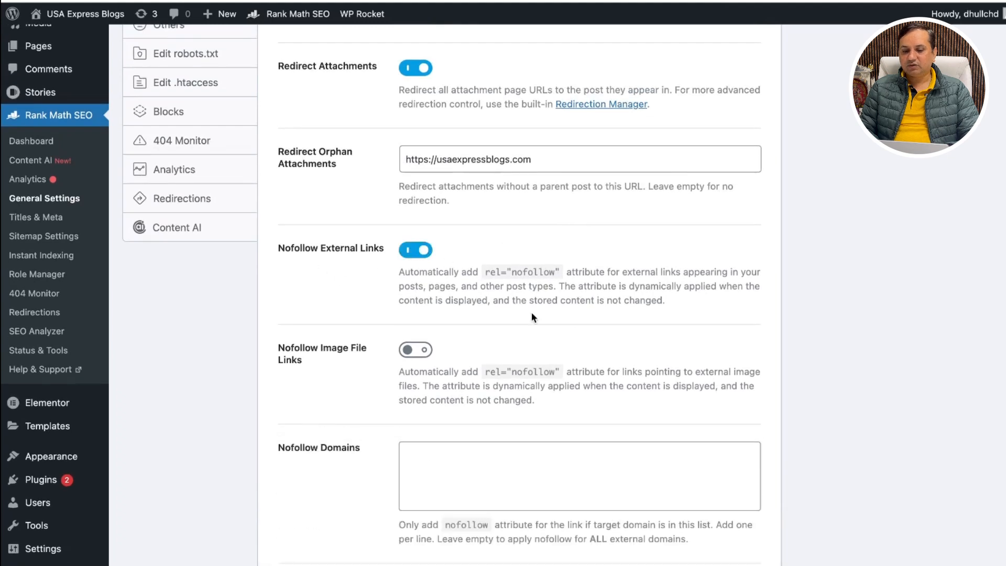
Leave Nofollow Domains and Nofollow Exclude Domains empty, keep external links opening in the same tab, and save the Links settings.
scroll(532, 313, "down", 1)
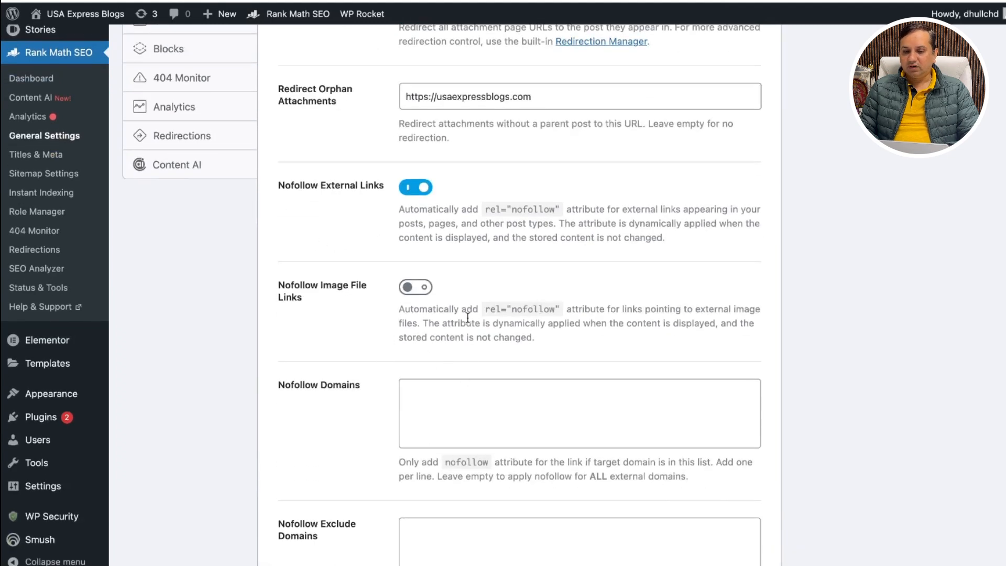
scroll(468, 317, "down", 1)
scroll(350, 348, "down", 1)
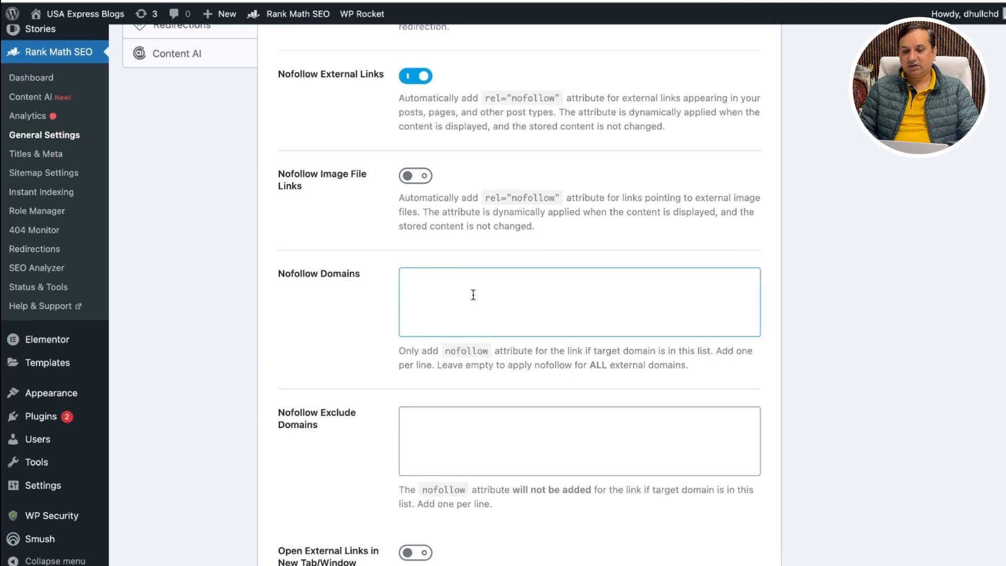
scroll(474, 296, "down", 1)
scroll(495, 262, "down", 2)
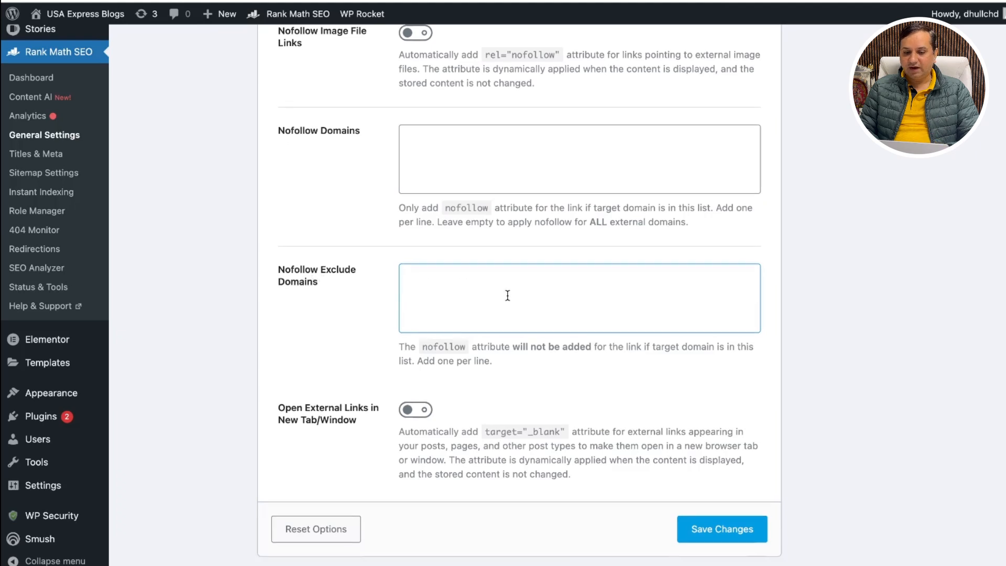
scroll(508, 294, "down", 1)
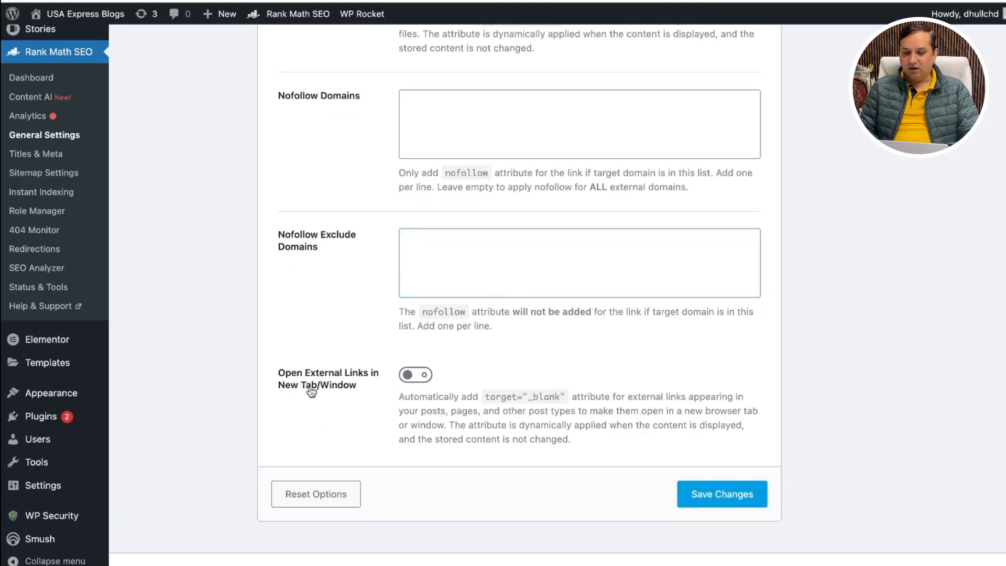
scroll(522, 245, "up", 4)
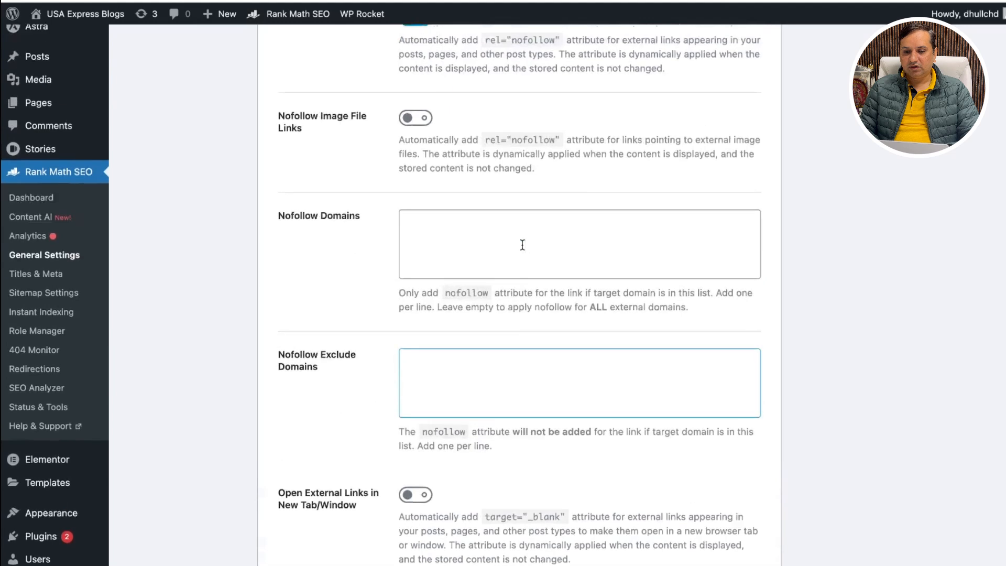
scroll(524, 249, "down", 1)
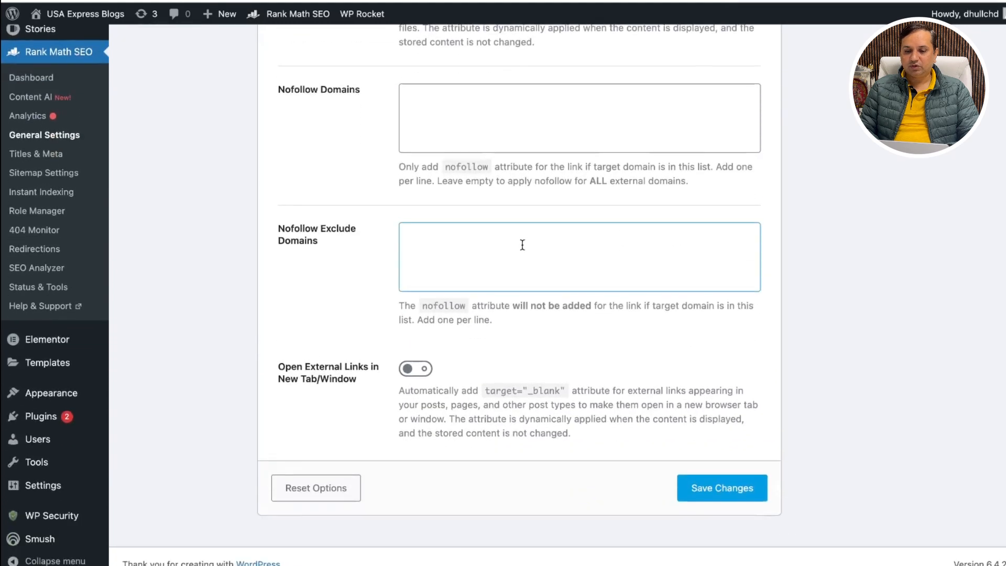
left_click(712, 494)
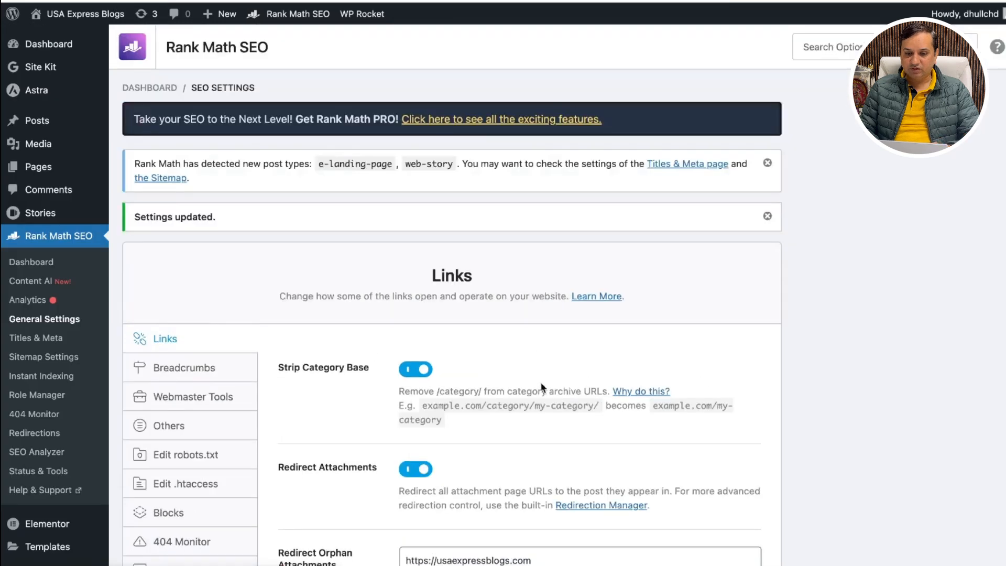
Open the Breadcrumbs settings and review the separator character, homepage link toggle, homepage label and homepage URL.
scroll(540, 382, "down", 5)
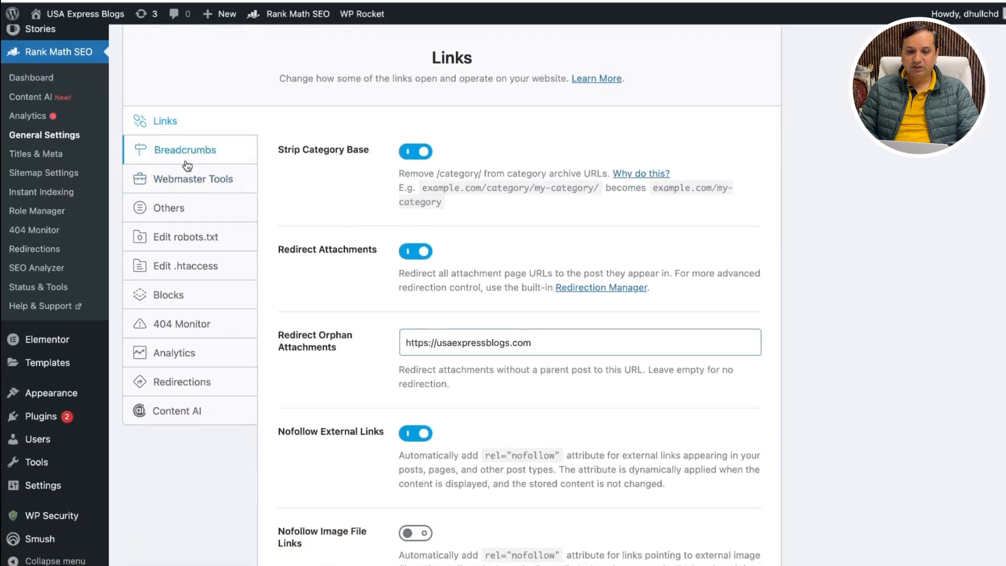
left_click(185, 152)
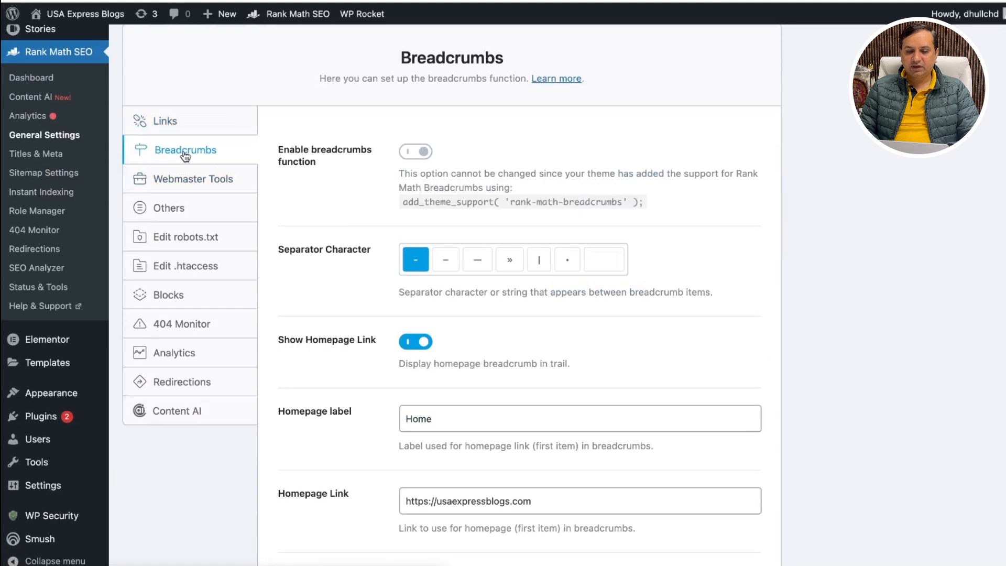
scroll(585, 331, "down", 1)
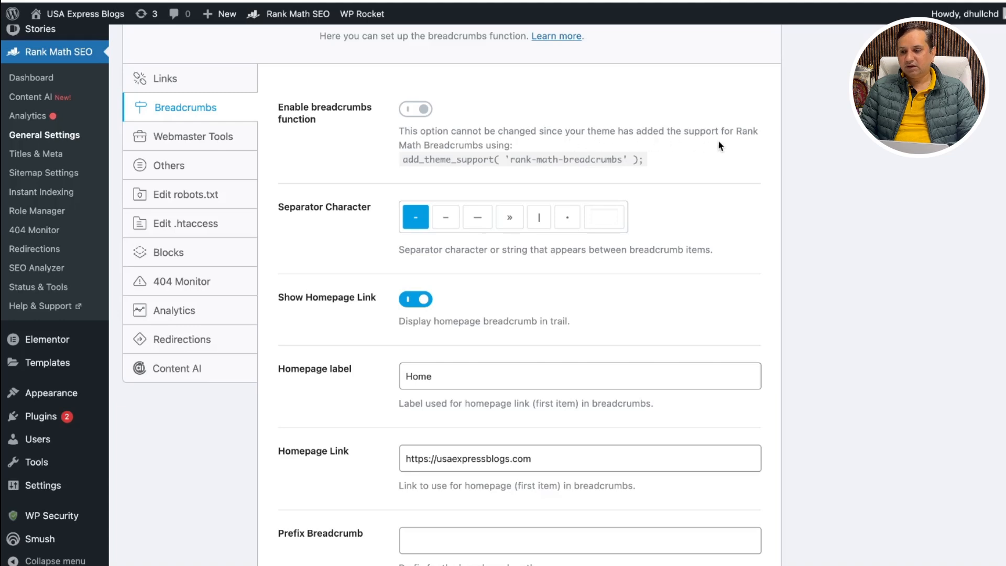
scroll(661, 250, "down", 1)
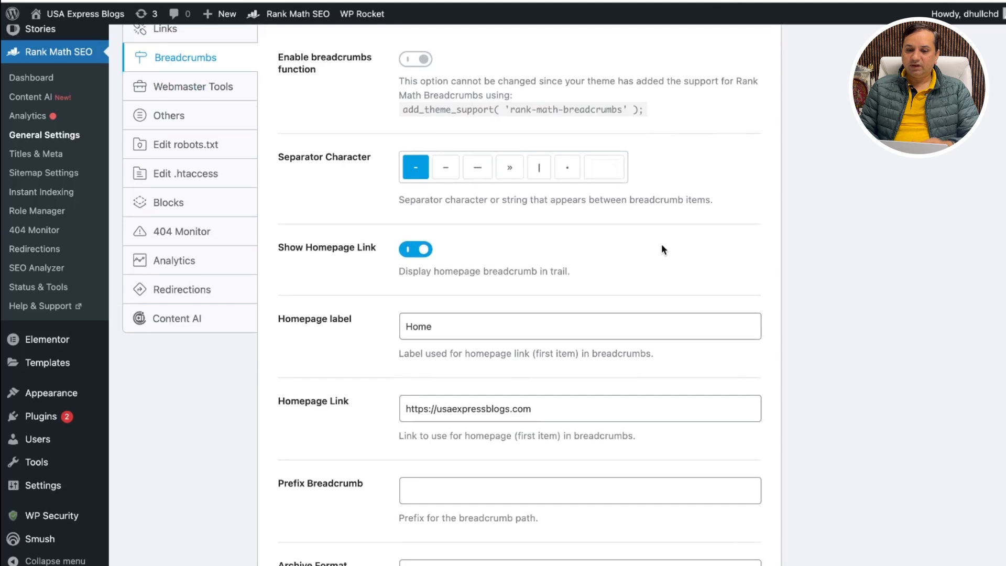
scroll(662, 246, "down", 1)
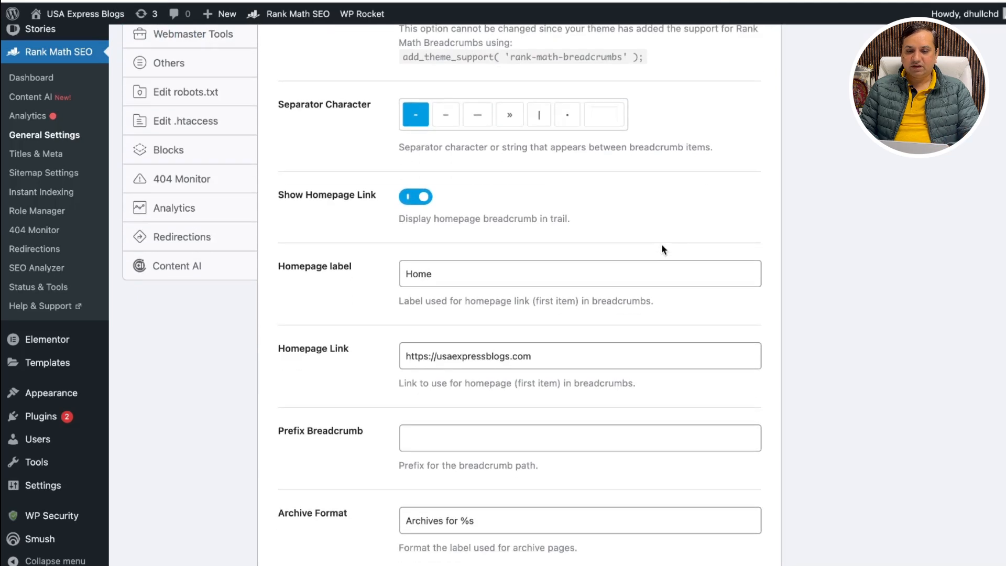
scroll(583, 209, "down", 1)
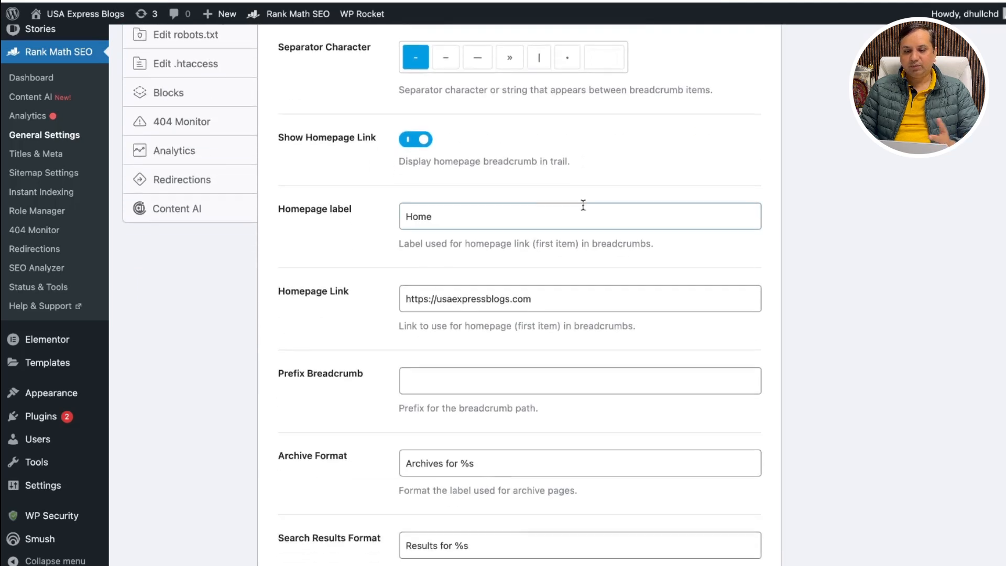
scroll(605, 275, "down", 1)
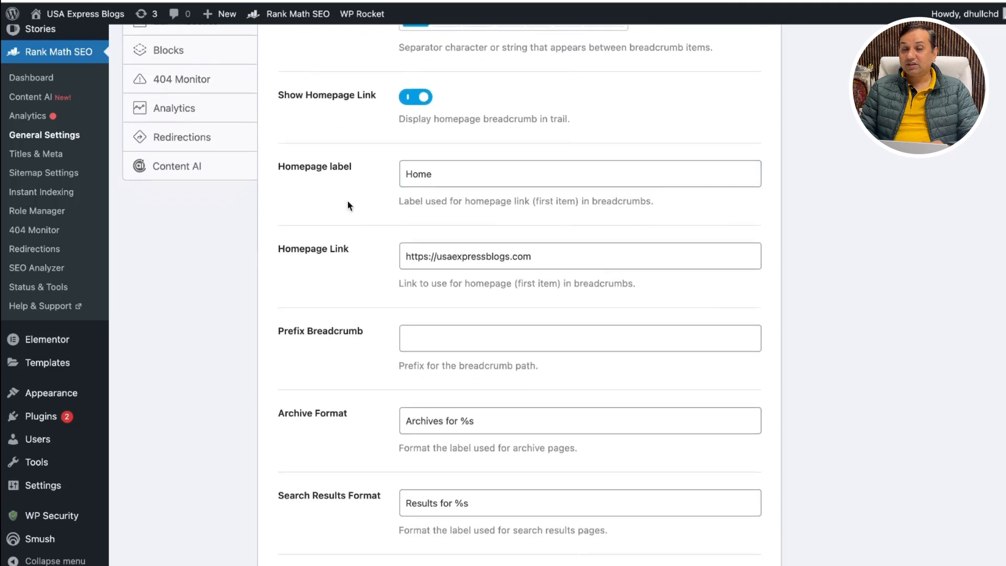
left_click(479, 174)
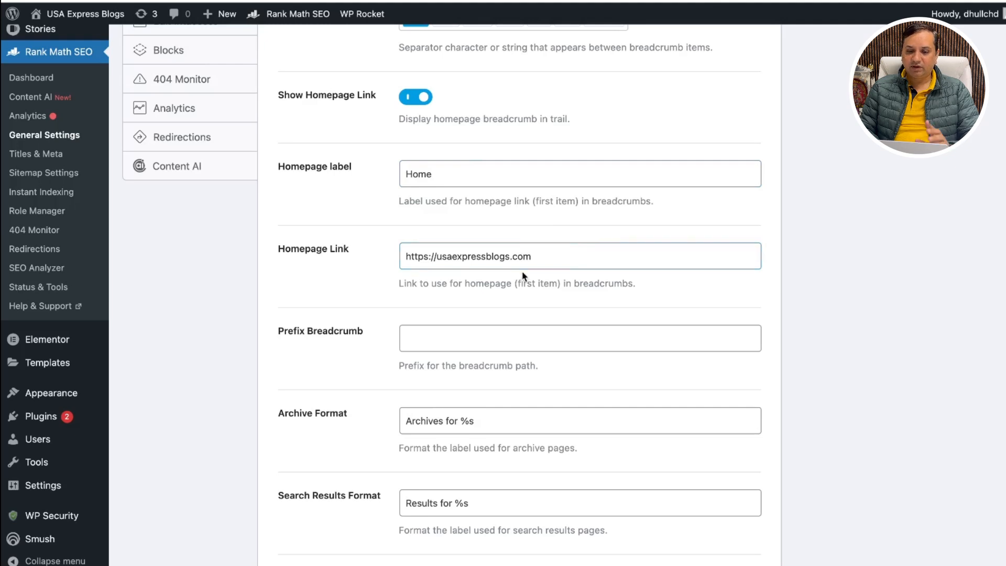
Keep the default archive, search results and 404 labels with the hide and category toggles off, and save the Breadcrumbs settings.
scroll(580, 271, "down", 3)
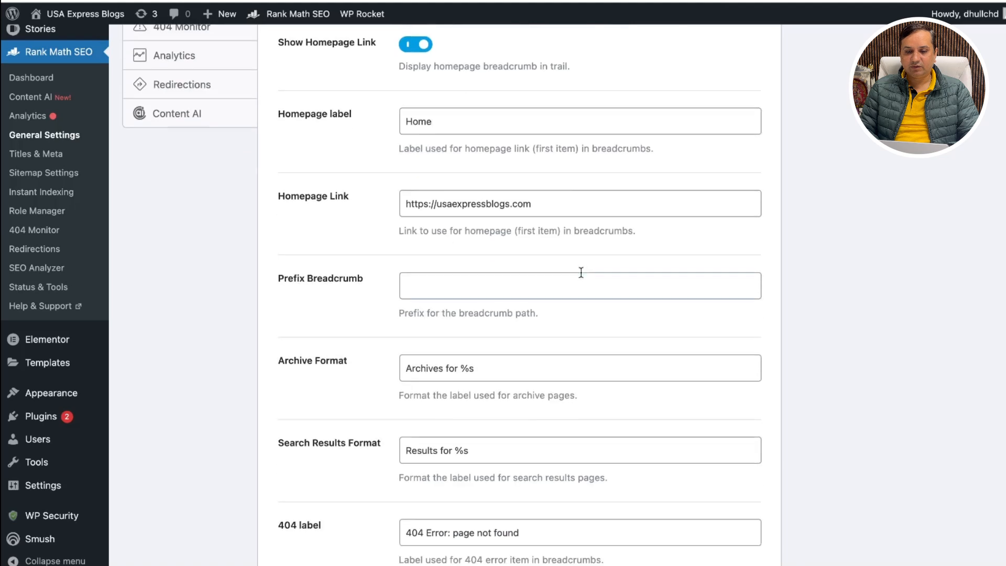
scroll(578, 283, "down", 1)
scroll(593, 308, "down", 3)
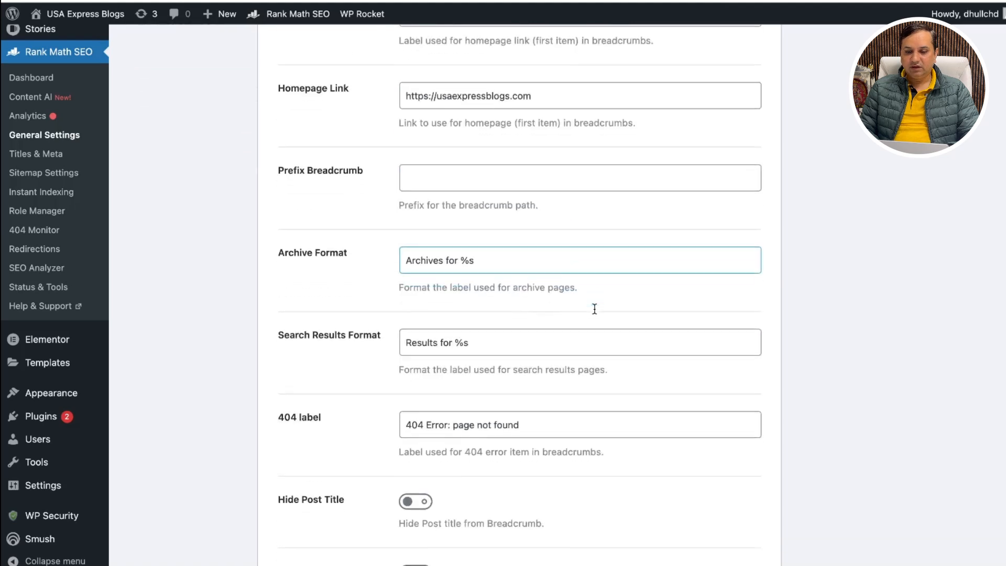
scroll(540, 294, "down", 2)
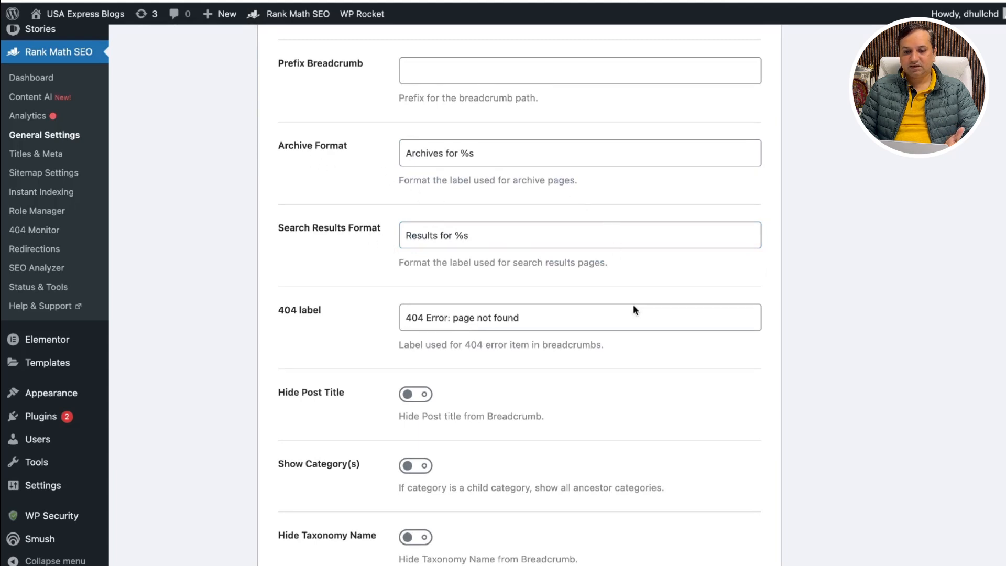
scroll(637, 312, "down", 3)
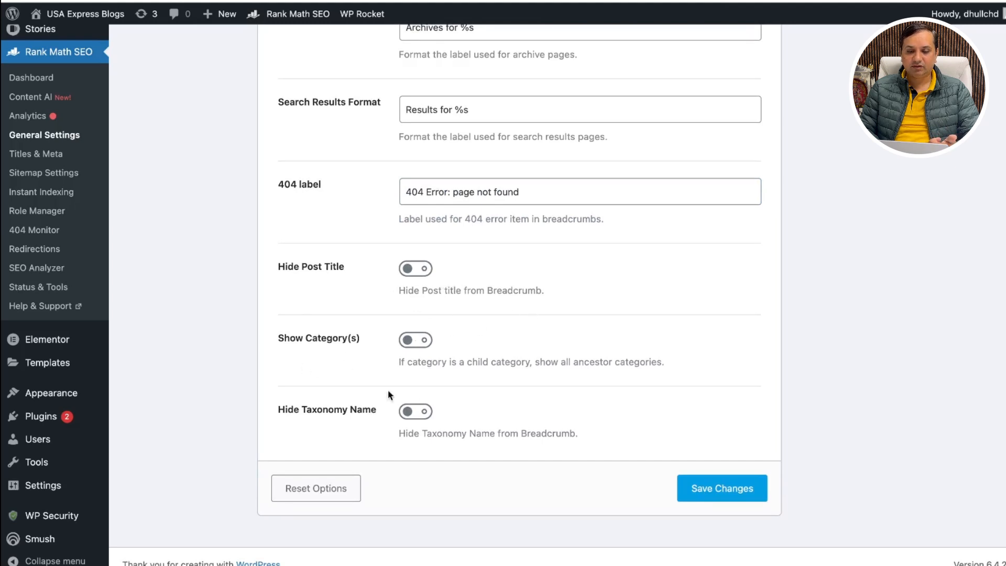
left_click(724, 496)
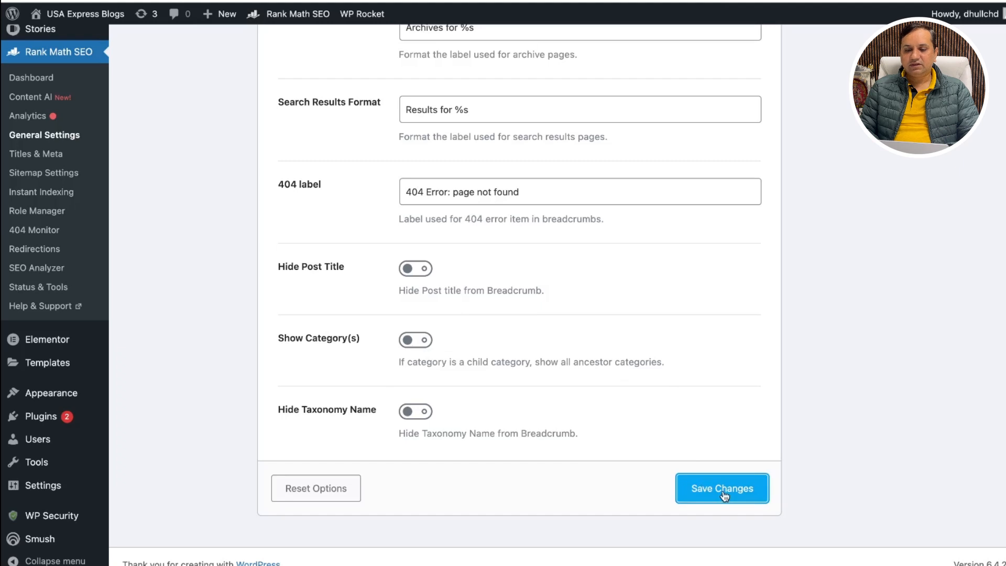
Open the Webmaster Tools settings and review the verification fields from Google Search Console down to Custom Webmaster Tags.
scroll(597, 364, "down", 3)
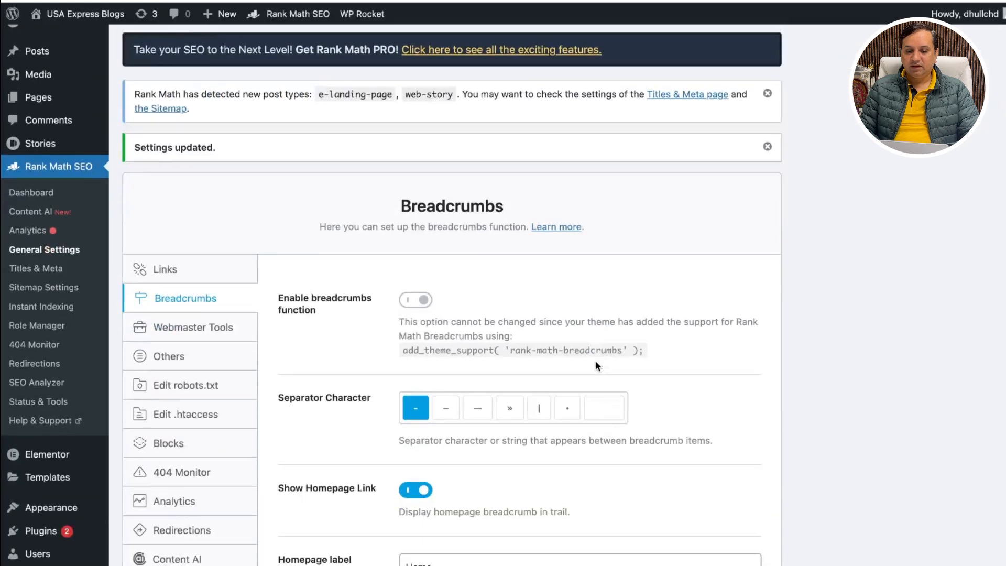
left_click(178, 260)
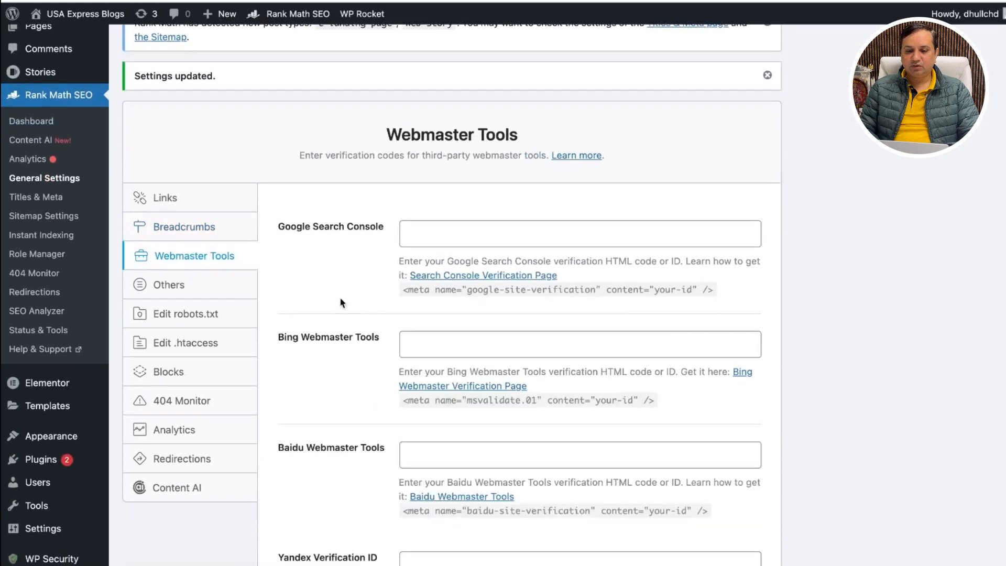
scroll(558, 281, "down", 1)
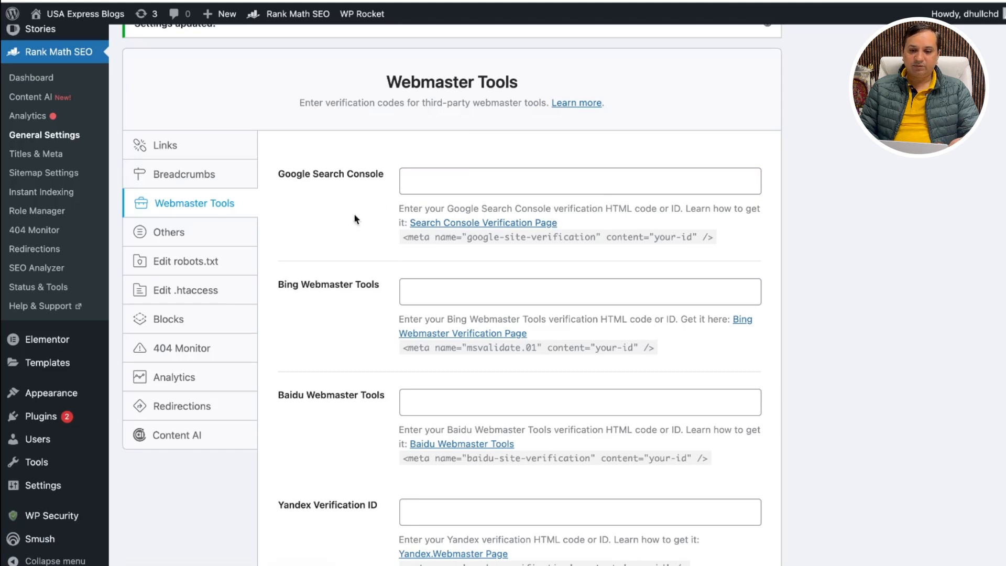
scroll(527, 259, "down", 1)
scroll(551, 358, "down", 7)
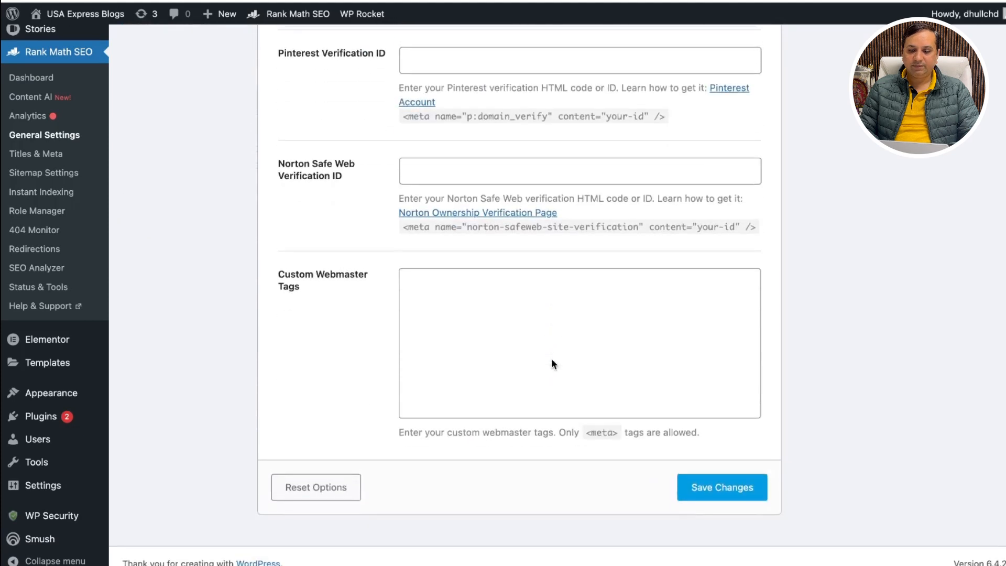
scroll(551, 359, "up", 8)
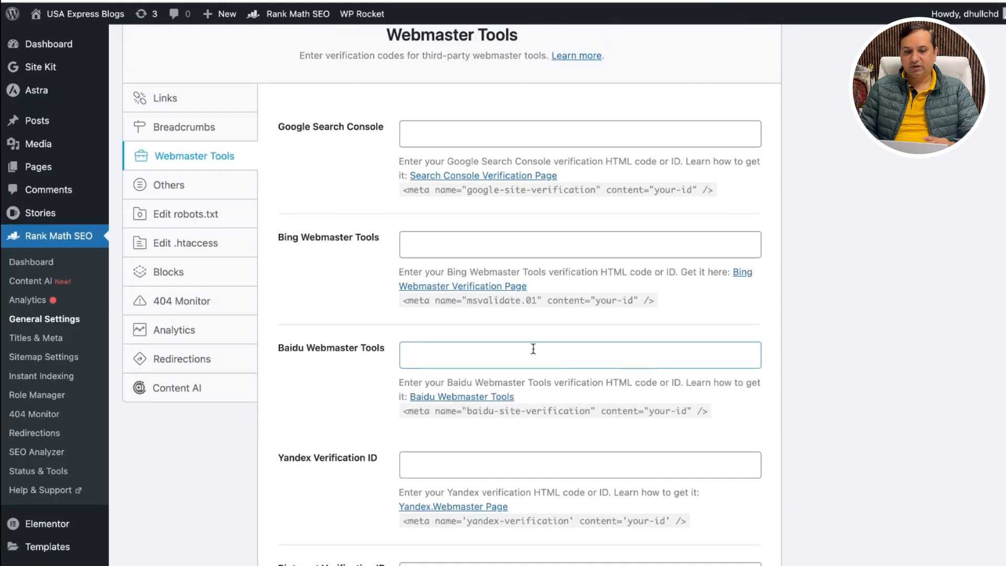
Open the Others settings and review Headless CMS Support, Show SEO Score to Visitors and the RSS content fields.
left_click(176, 188)
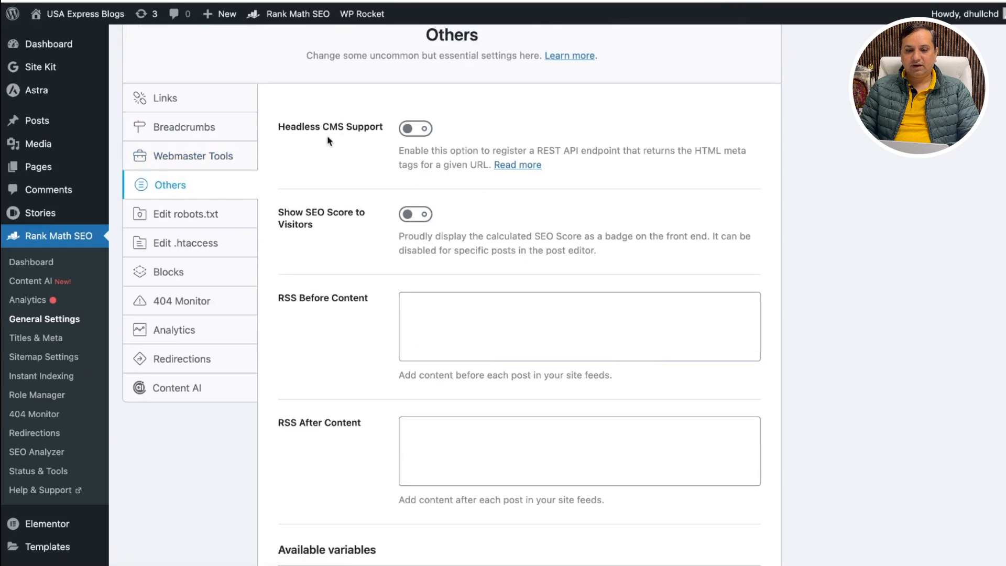
scroll(557, 196, "down", 1)
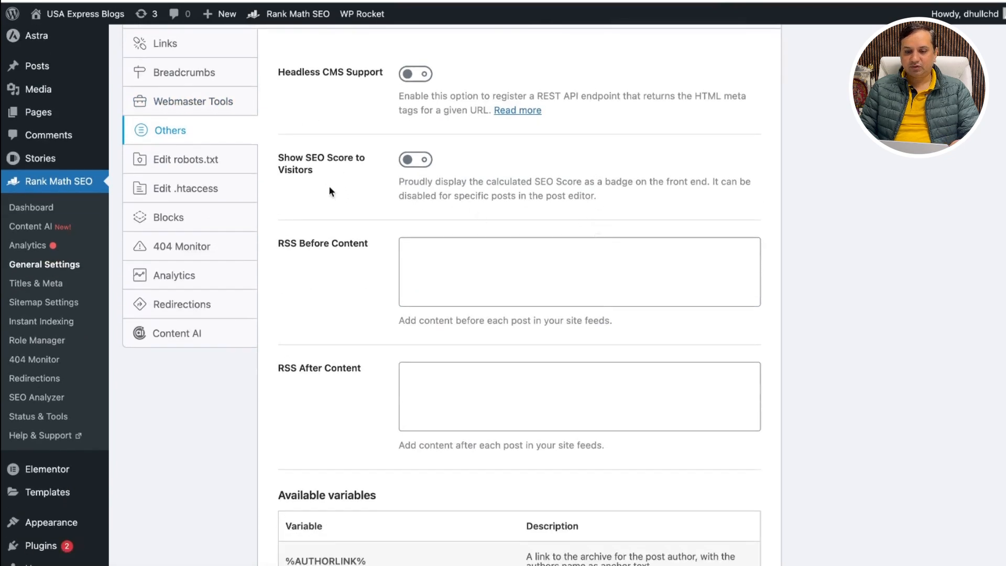
scroll(559, 339, "down", 2)
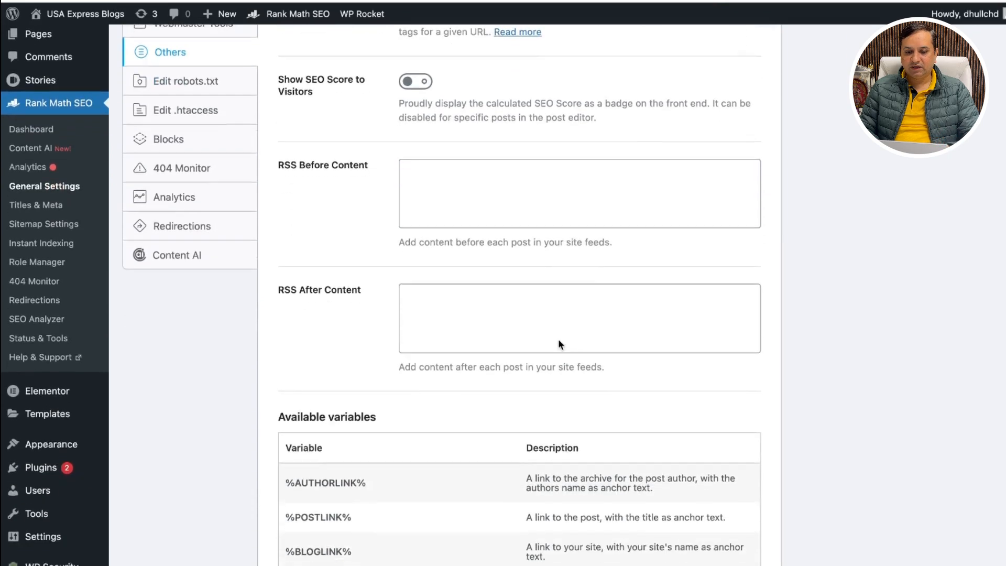
scroll(508, 297, "down", 1)
scroll(507, 297, "up", 7)
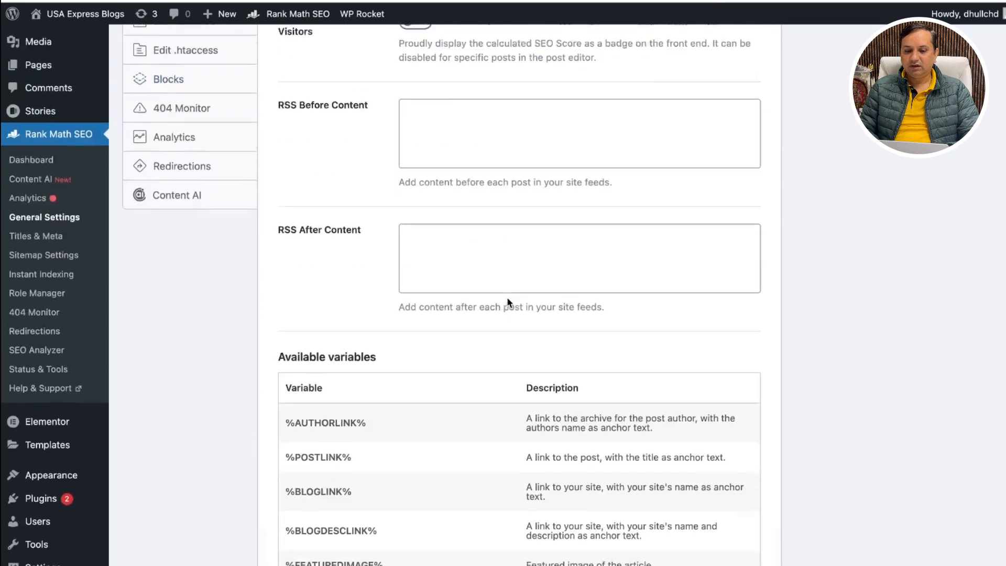
Examine the robots.txt contents and the .htaccess file contents in the General Settings without editing either file.
left_click(184, 361)
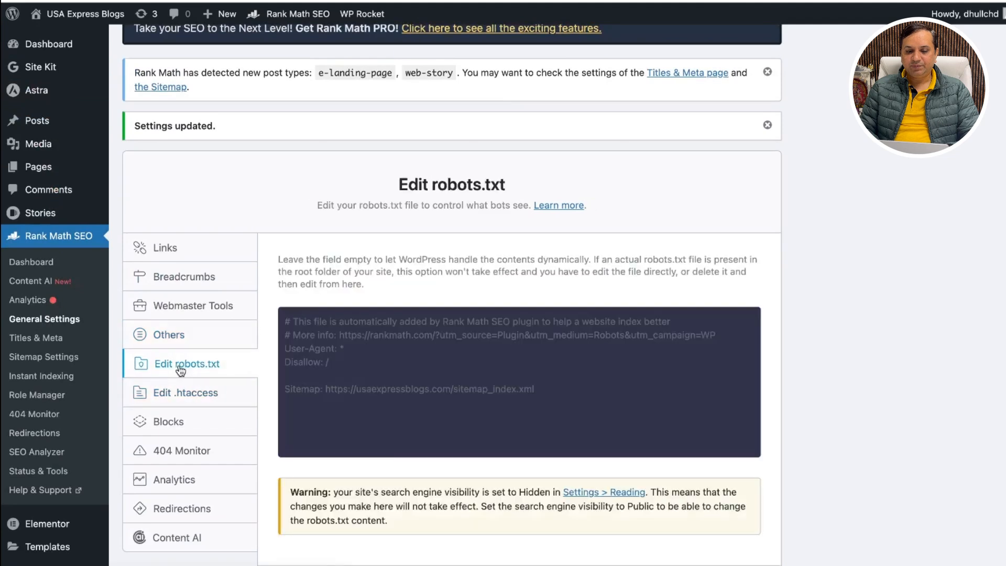
scroll(461, 372, "down", 2)
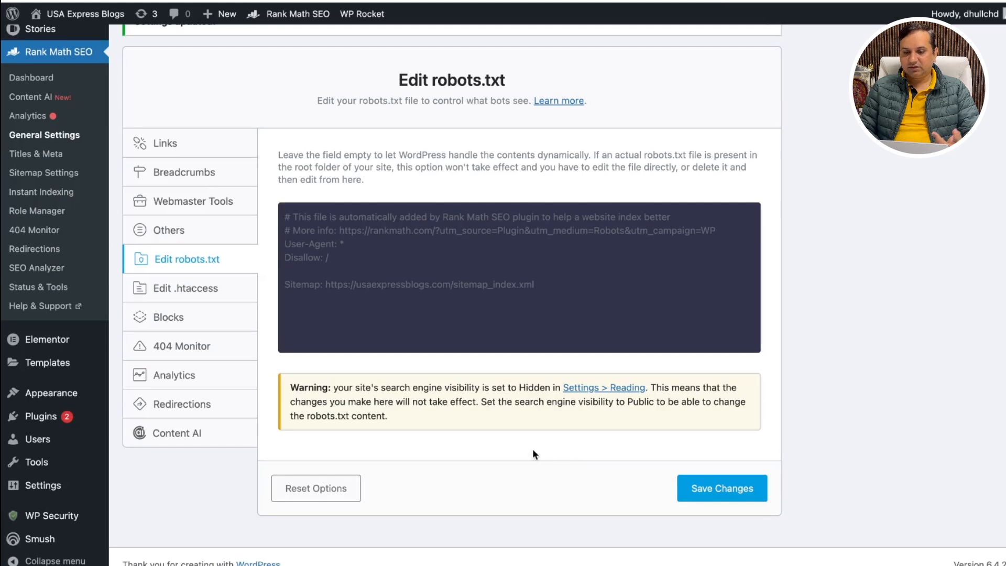
left_click(186, 289)
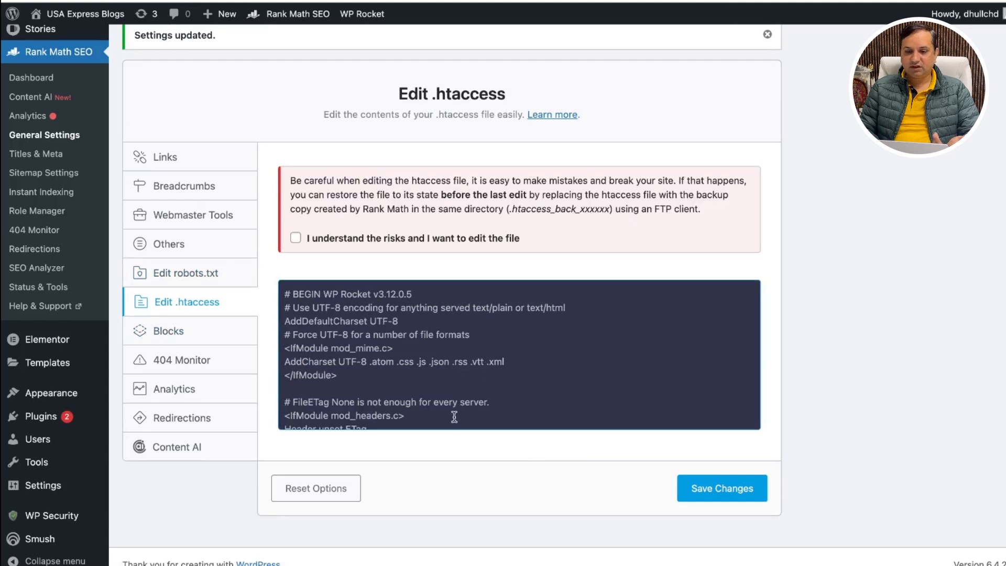
scroll(454, 417, "down", 2)
scroll(510, 475, "down", 1)
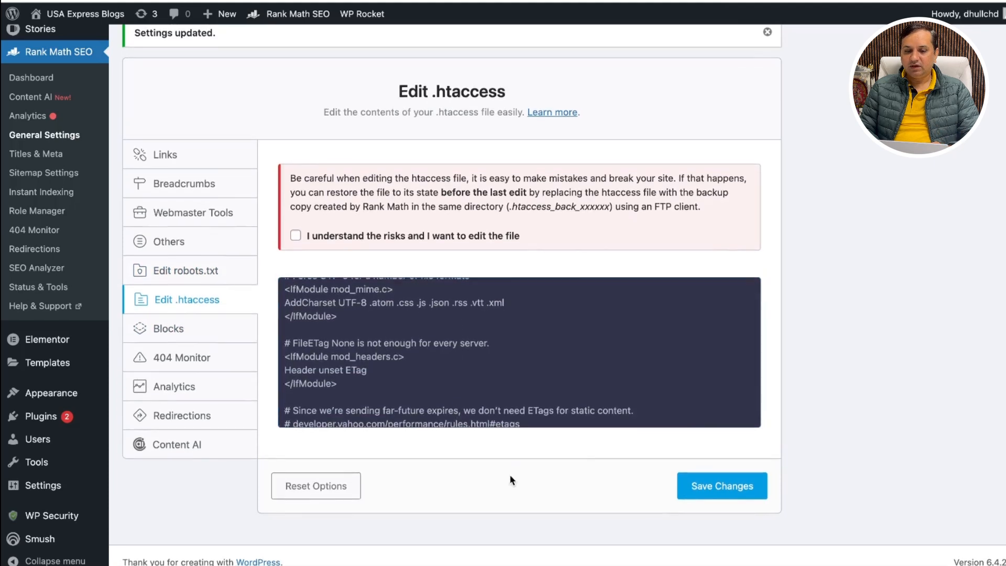
Open the 404 Monitor settings, try the Advanced mode and set the mode back to Simple.
left_click(183, 361)
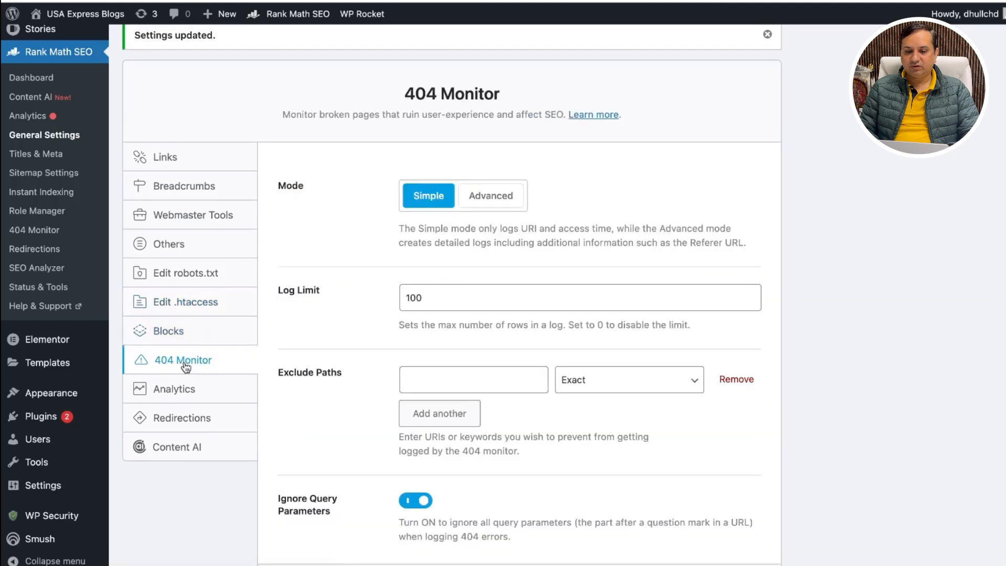
scroll(328, 388, "down", 3)
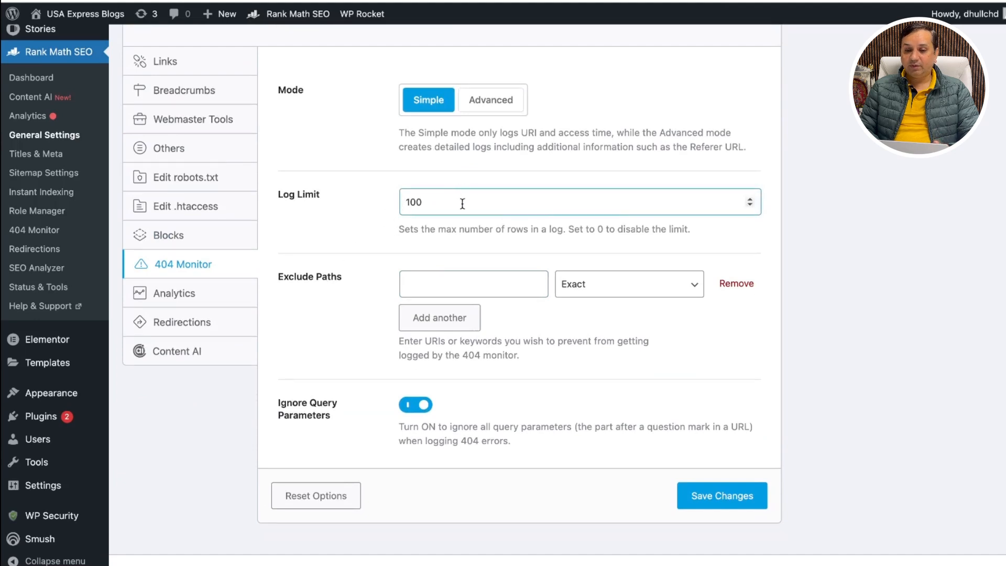
left_click(493, 100)
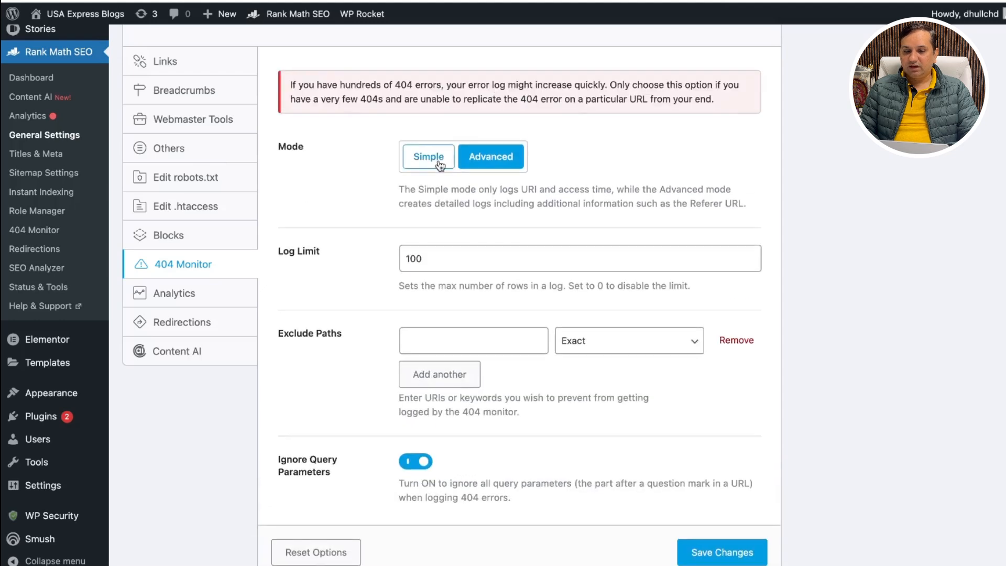
left_click(428, 100)
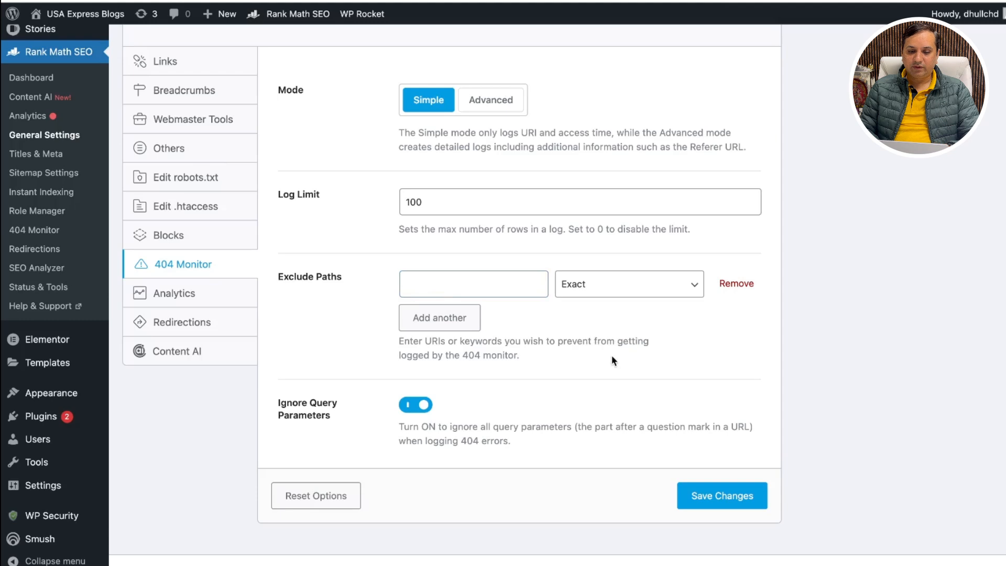
scroll(612, 356, "down", 1)
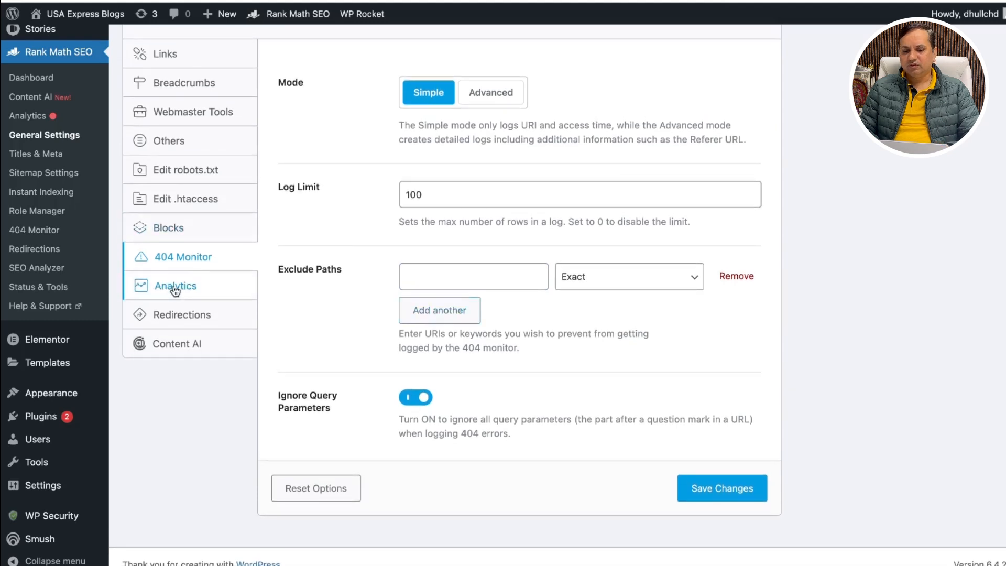
Open the Analytics settings and read the benefits of connecting a Rank Math account.
left_click(175, 288)
scroll(680, 309, "down", 1)
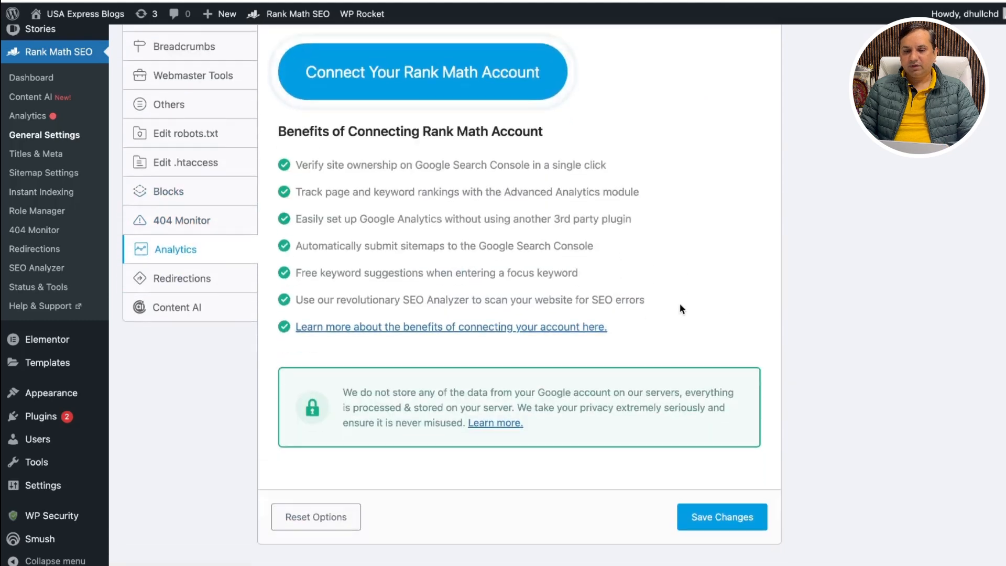
scroll(680, 306, "down", 1)
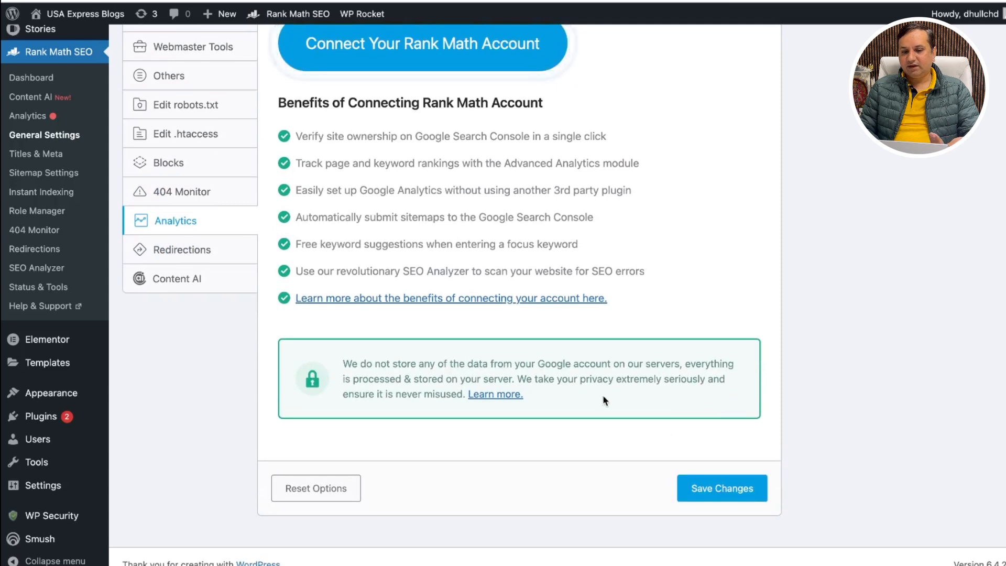
Open the Redirections settings, view the redirection types, keep 301 Permanent Move and save the settings.
left_click(191, 250)
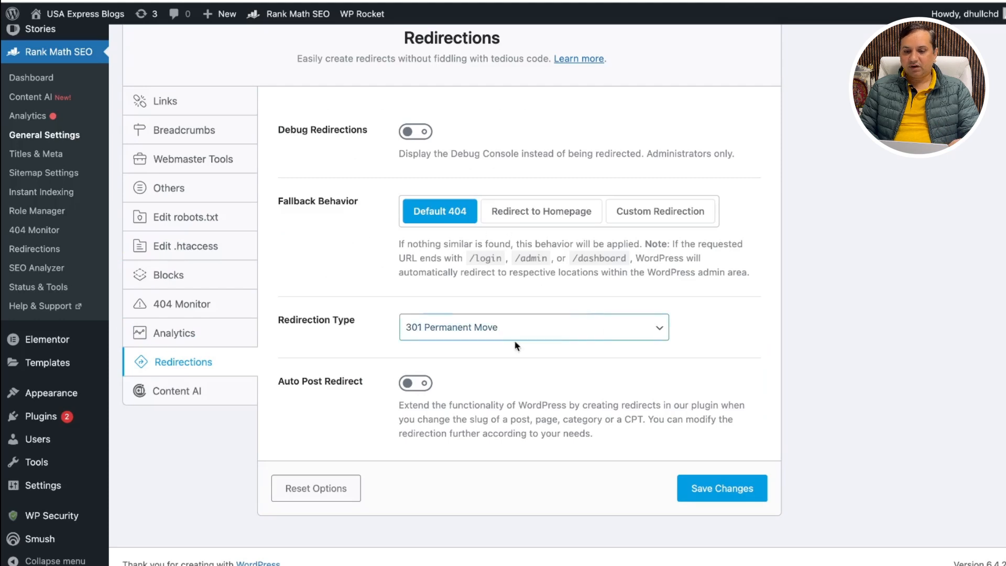
left_click(632, 332)
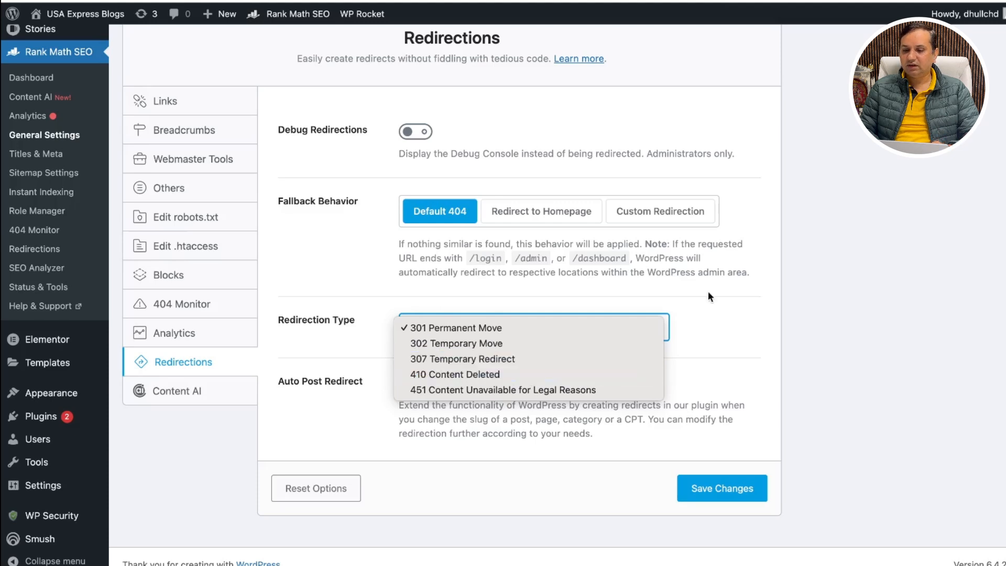
left_click(702, 315)
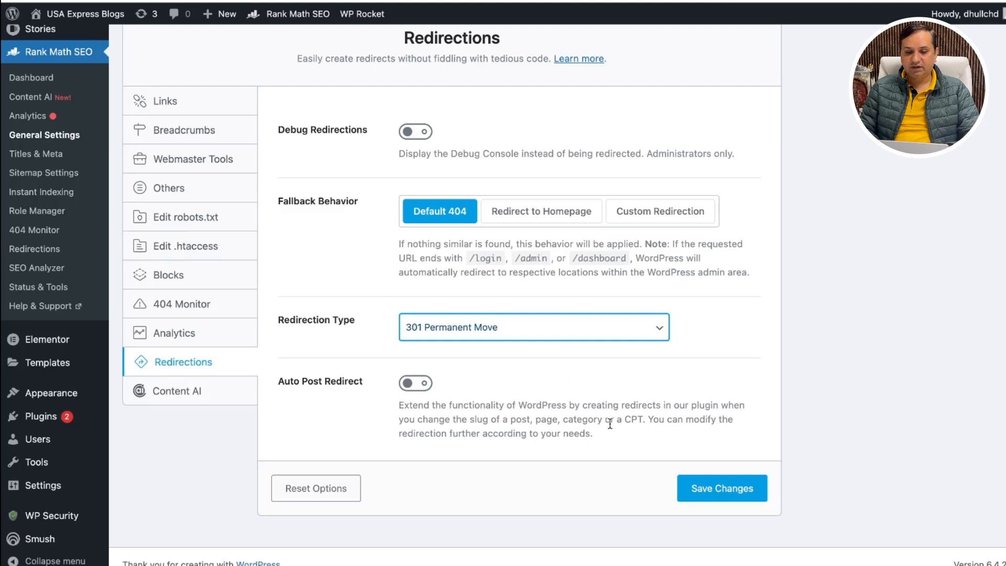
left_click(709, 489)
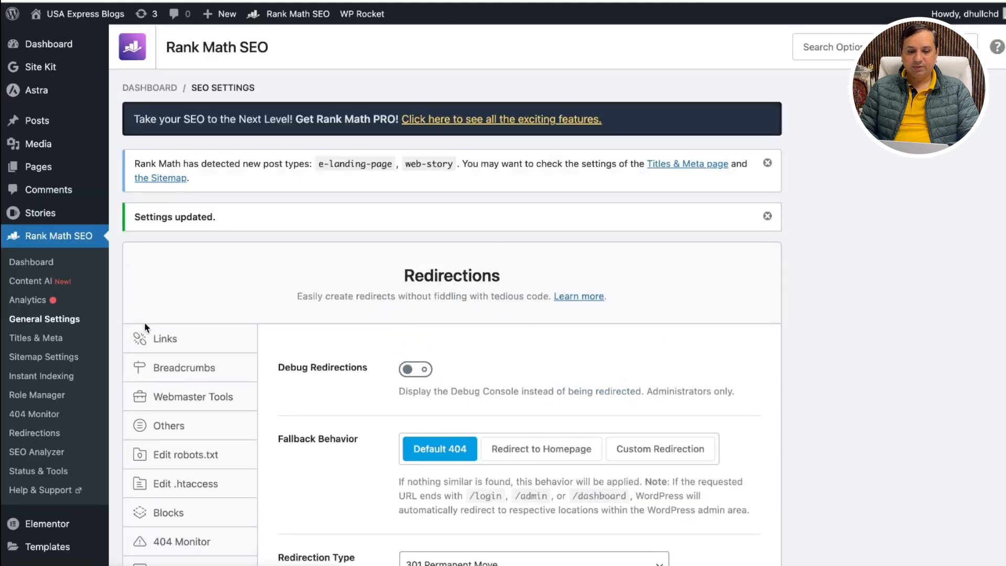
Open Titles & Meta and review the Global Meta options, from Robots Meta to Twitter Card Type.
left_click(63, 338)
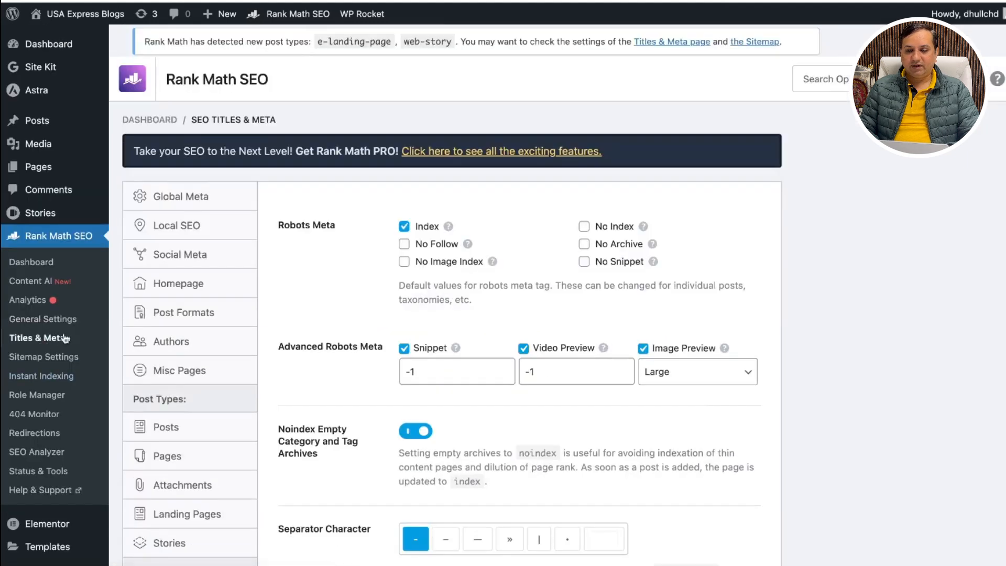
scroll(362, 384, "down", 3)
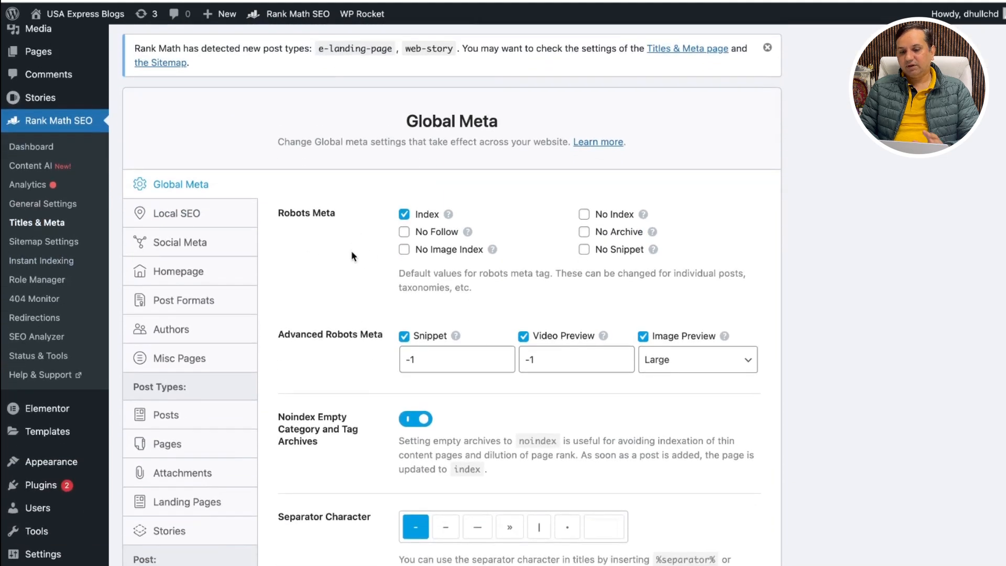
scroll(344, 266, "down", 1)
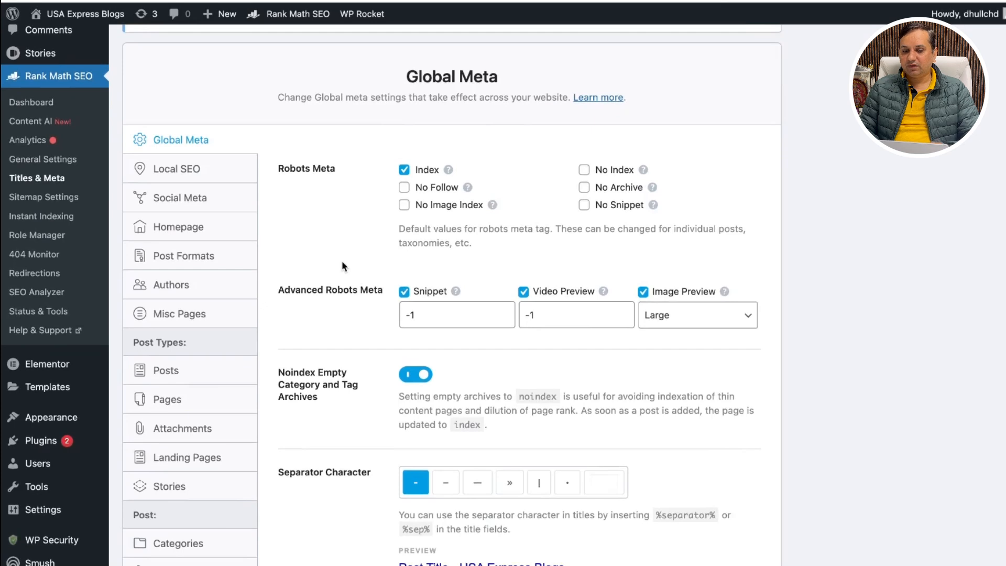
scroll(357, 259, "down", 2)
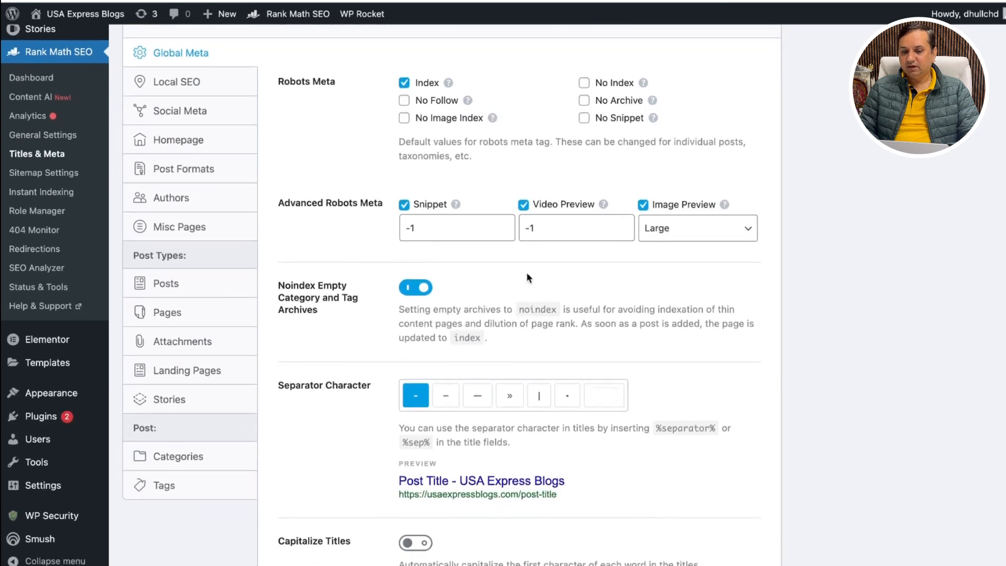
scroll(528, 277, "down", 2)
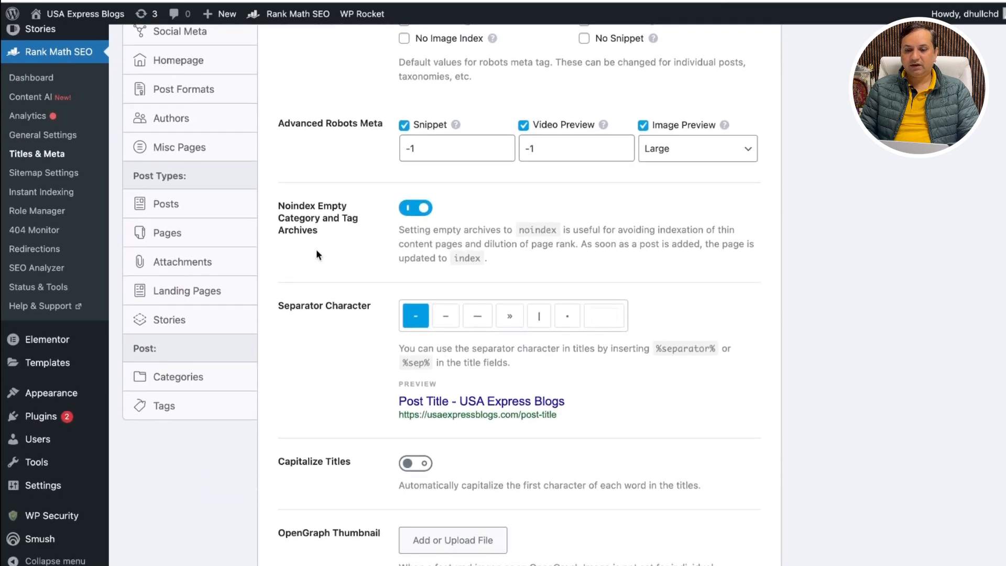
scroll(318, 265, "down", 1)
scroll(318, 271, "down", 5)
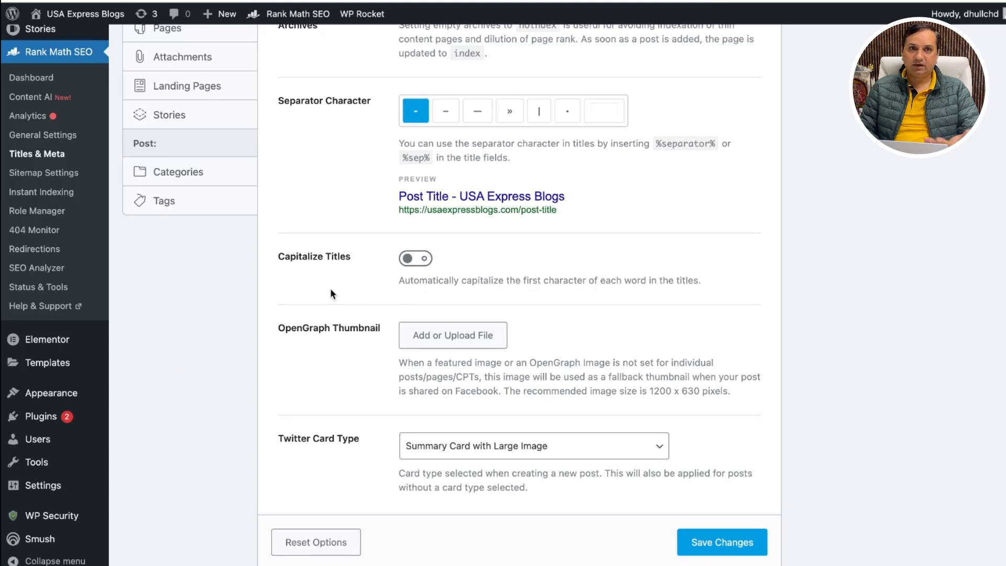
scroll(342, 355, "down", 2)
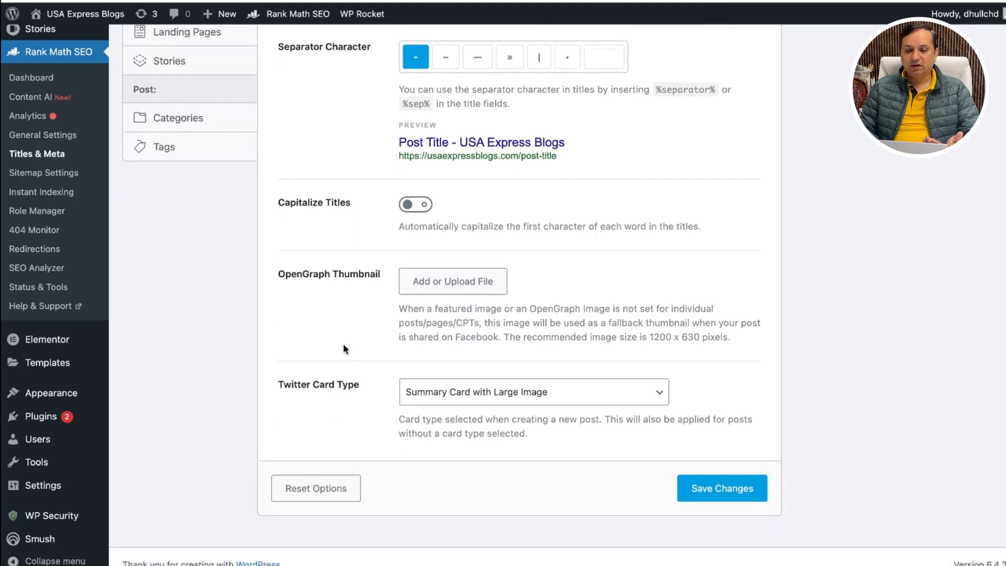
scroll(346, 348, "up", 10)
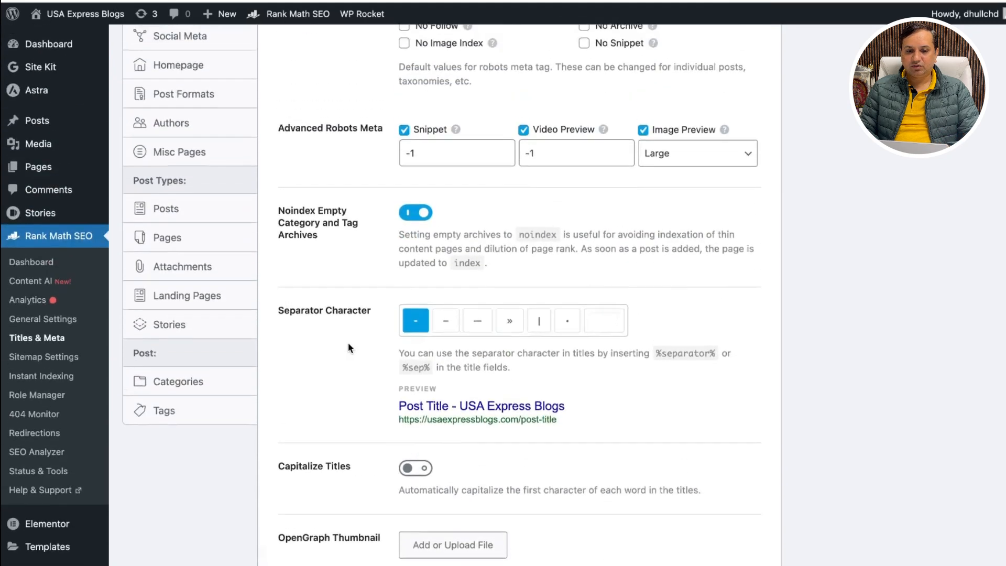
scroll(348, 348, "up", 5)
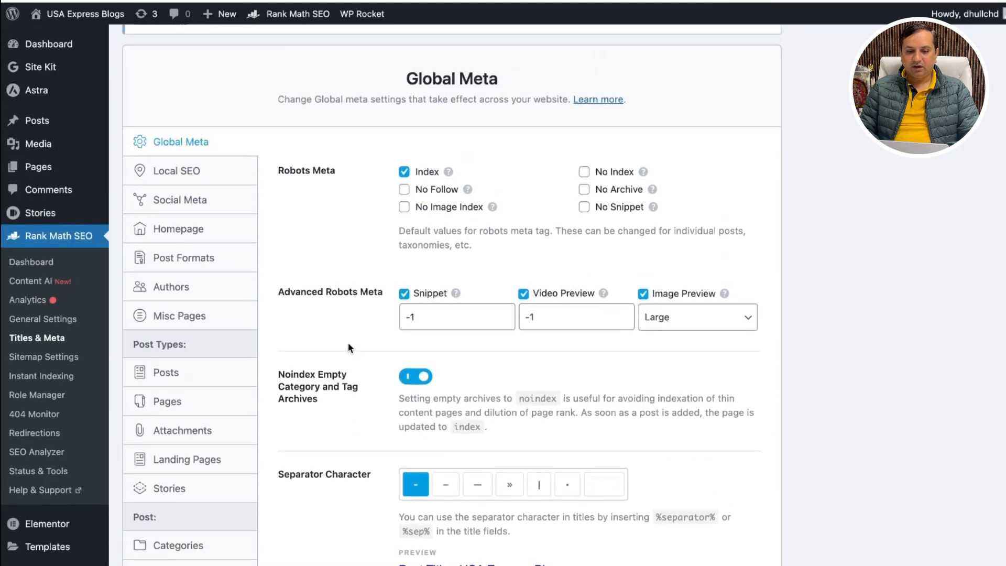
Open the Local SEO settings and set Person or Company to Person.
left_click(177, 173)
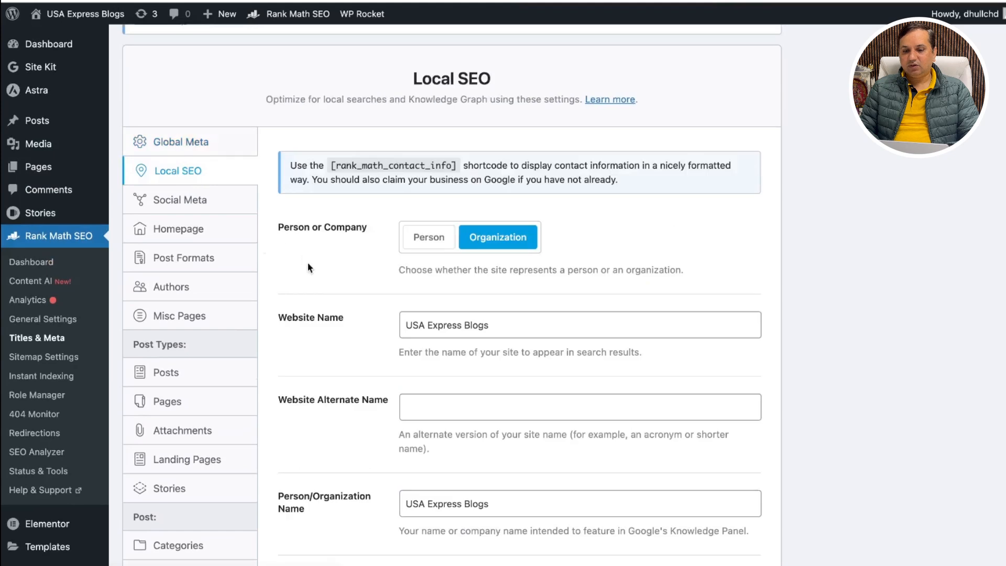
scroll(331, 262, "down", 2)
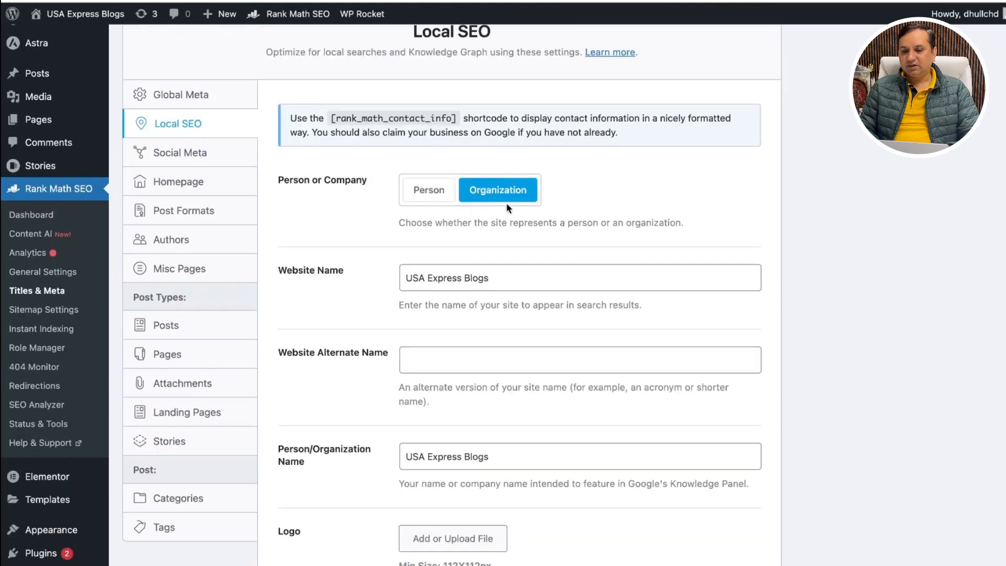
scroll(627, 202, "down", 2)
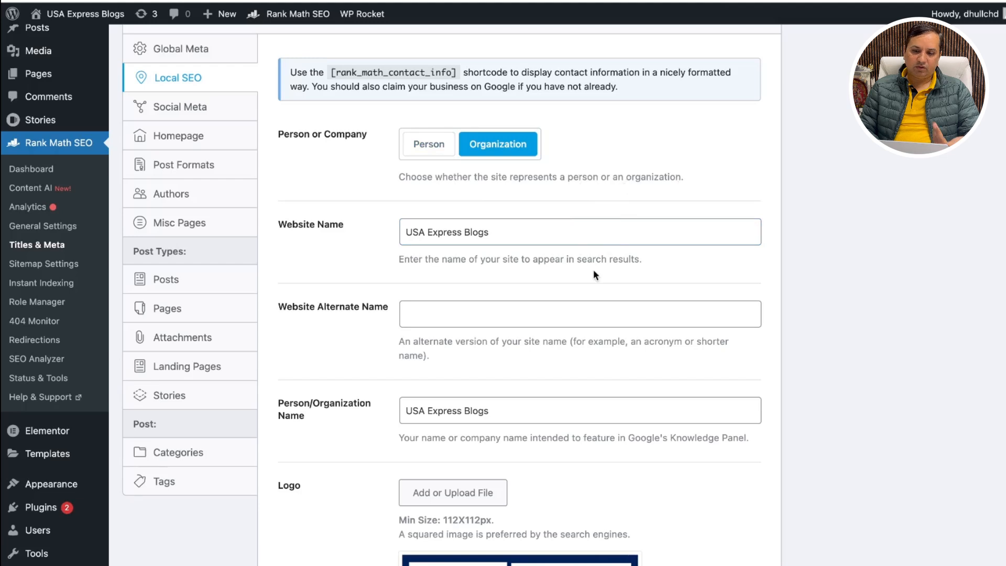
scroll(594, 269, "down", 2)
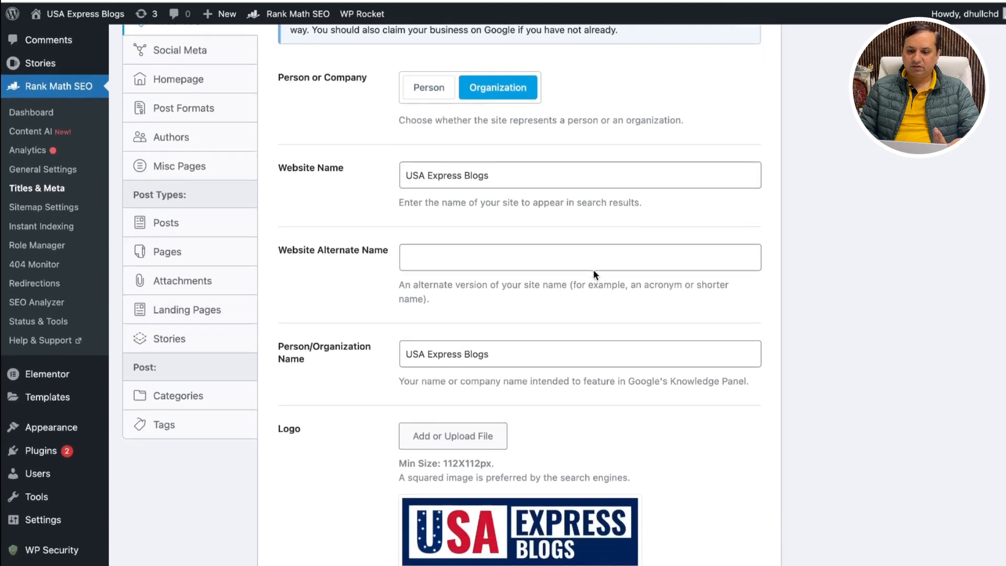
left_click(429, 90)
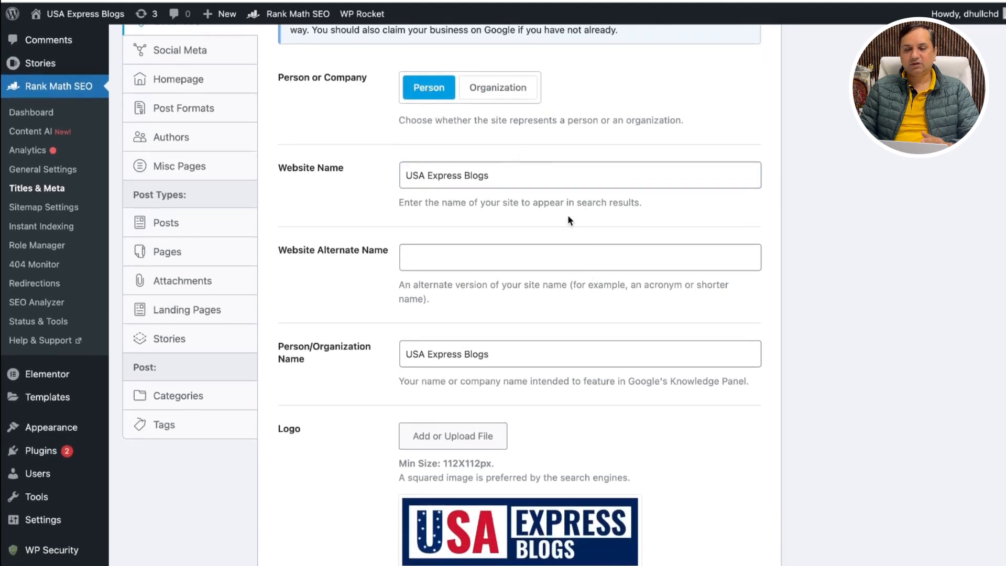
Review the Local SEO contact, address, About Page and Contact Page fields without filling them in, and save the settings.
scroll(615, 311, "down", 2)
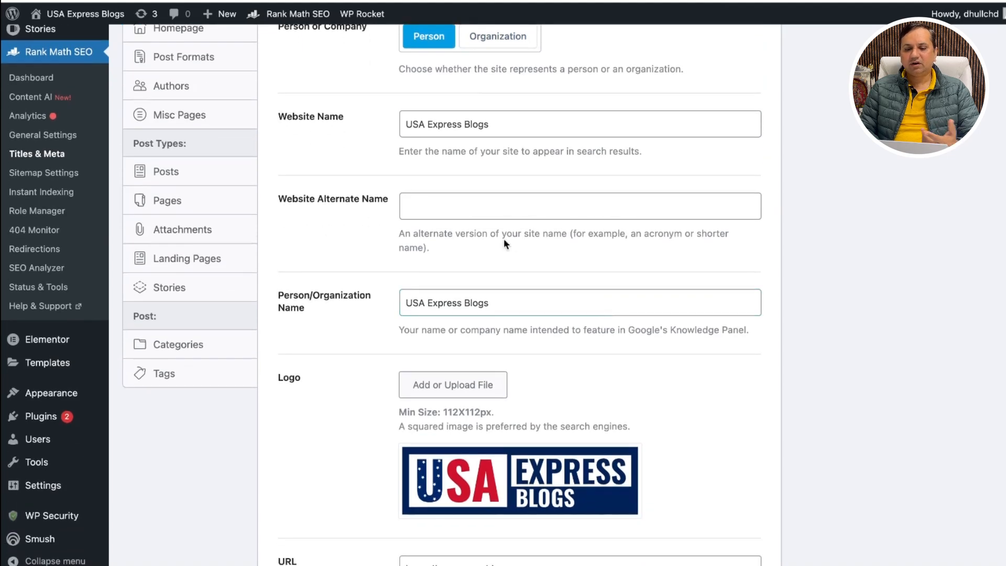
scroll(647, 341, "down", 7)
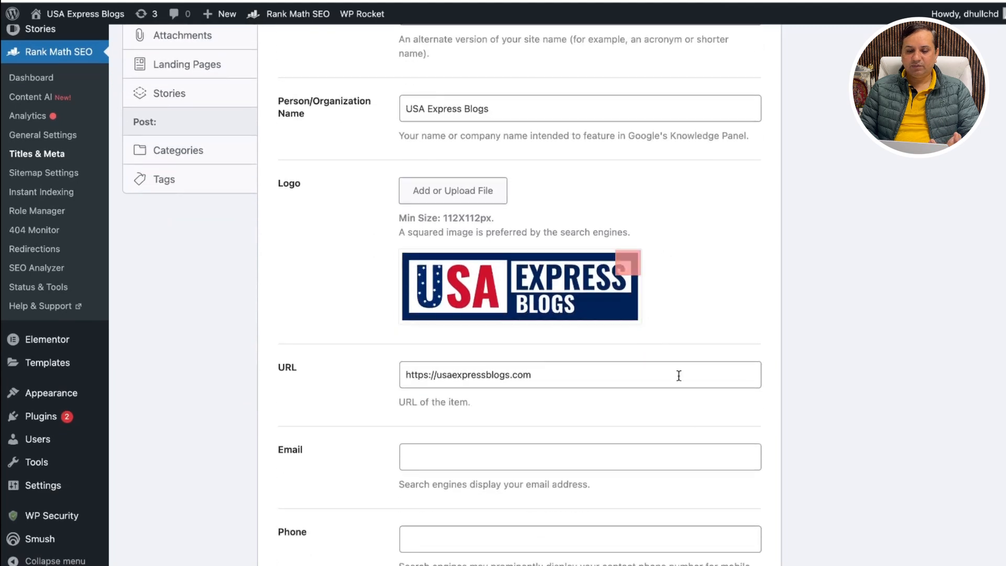
scroll(688, 413, "down", 6)
left_click(519, 281)
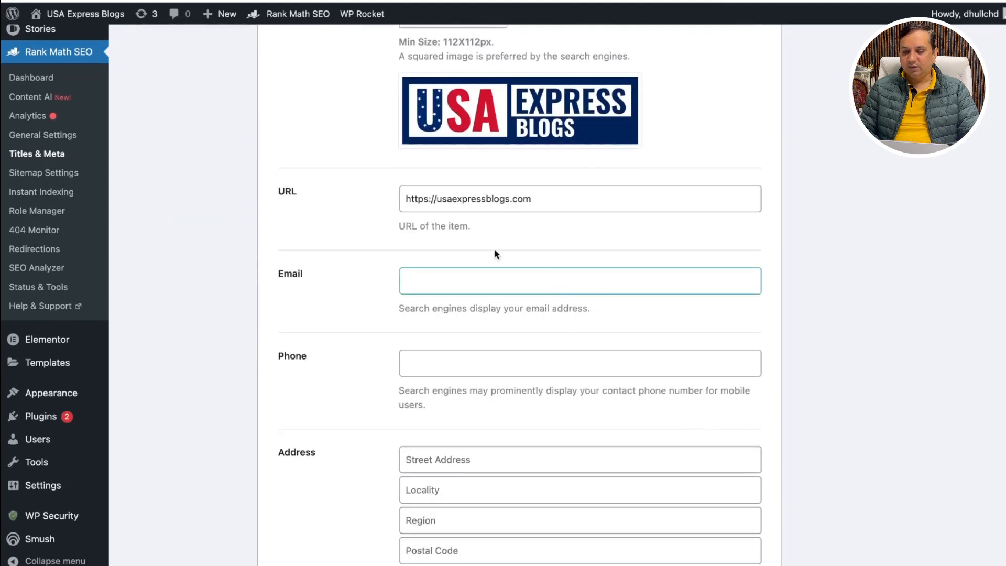
scroll(565, 286, "down", 11)
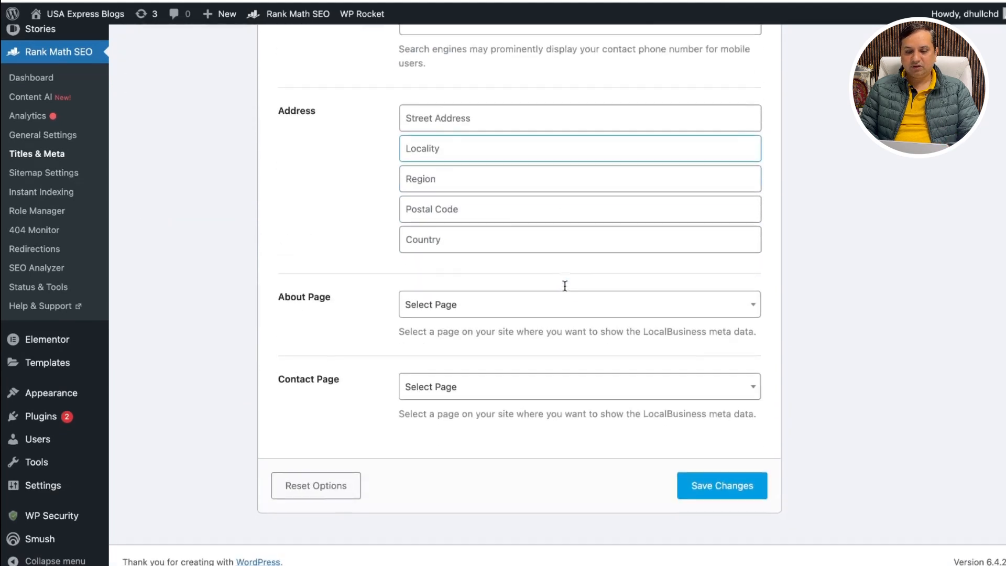
left_click(554, 316)
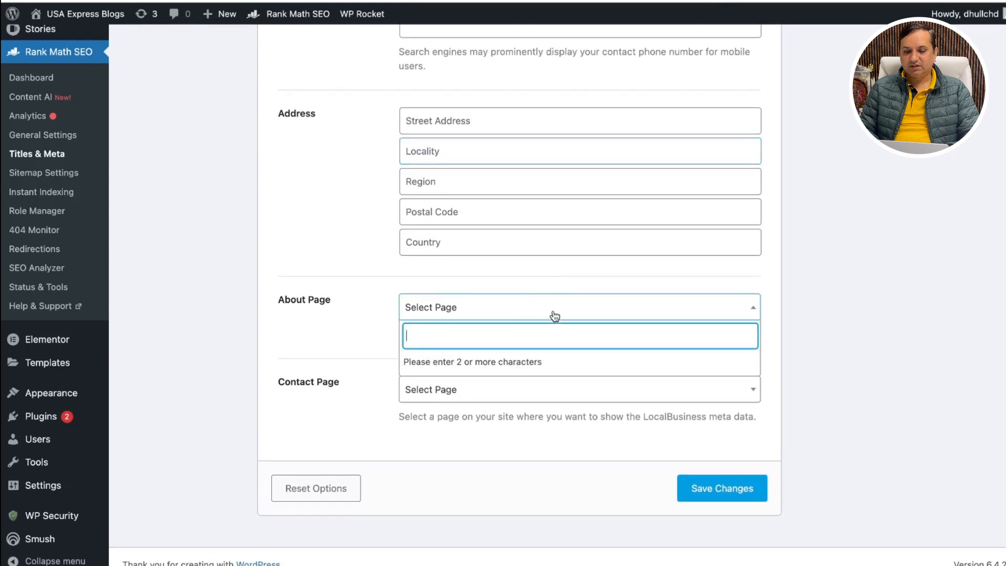
left_click(332, 326)
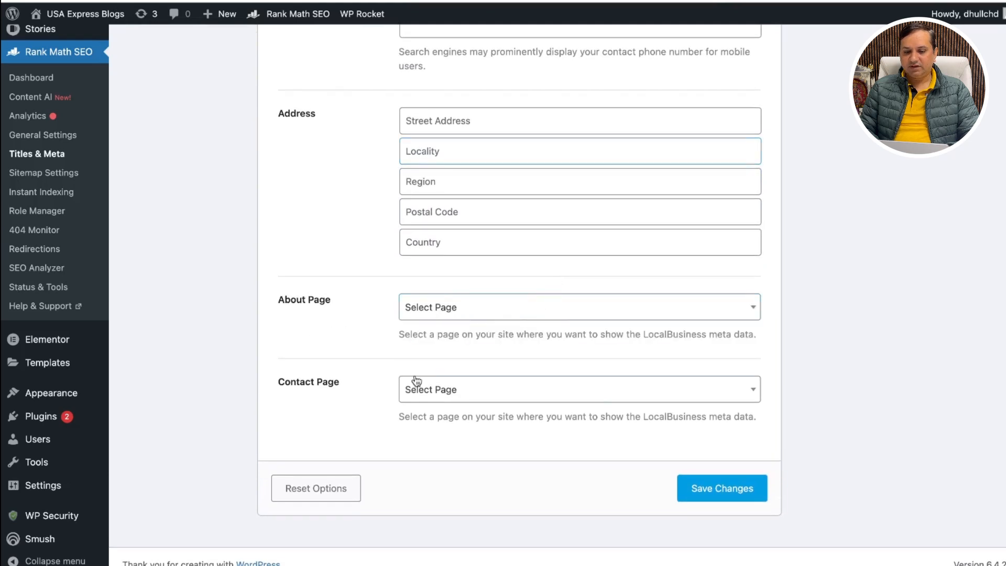
left_click(523, 397)
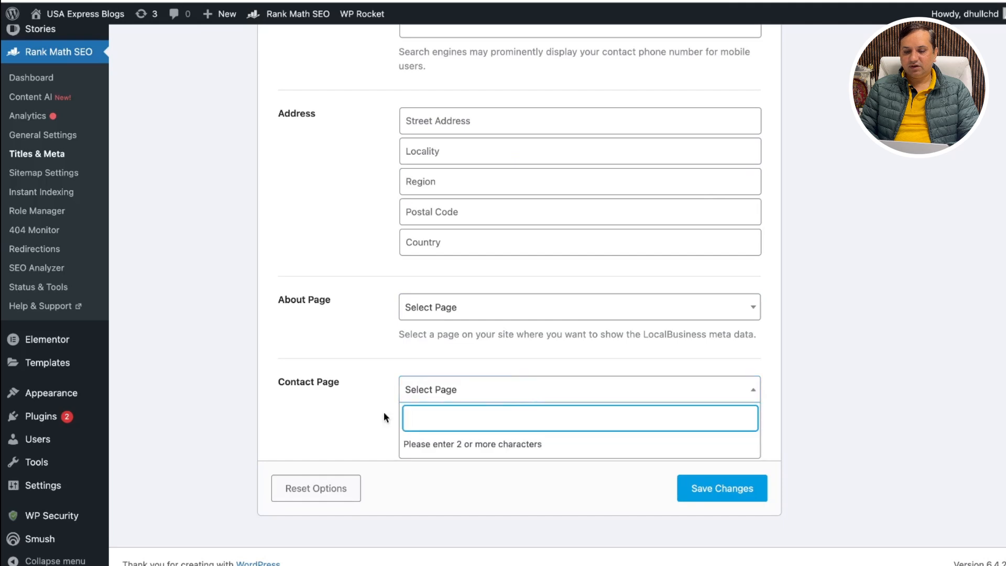
left_click(362, 422)
left_click(710, 488)
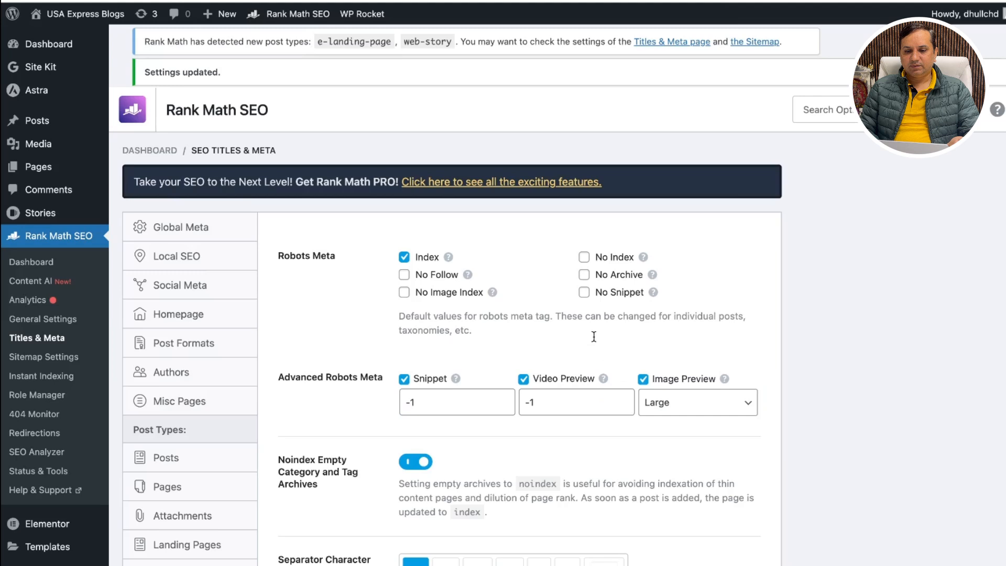
Open the Social Meta settings and examine the Facebook and Twitter account fields.
scroll(553, 457, "down", 3)
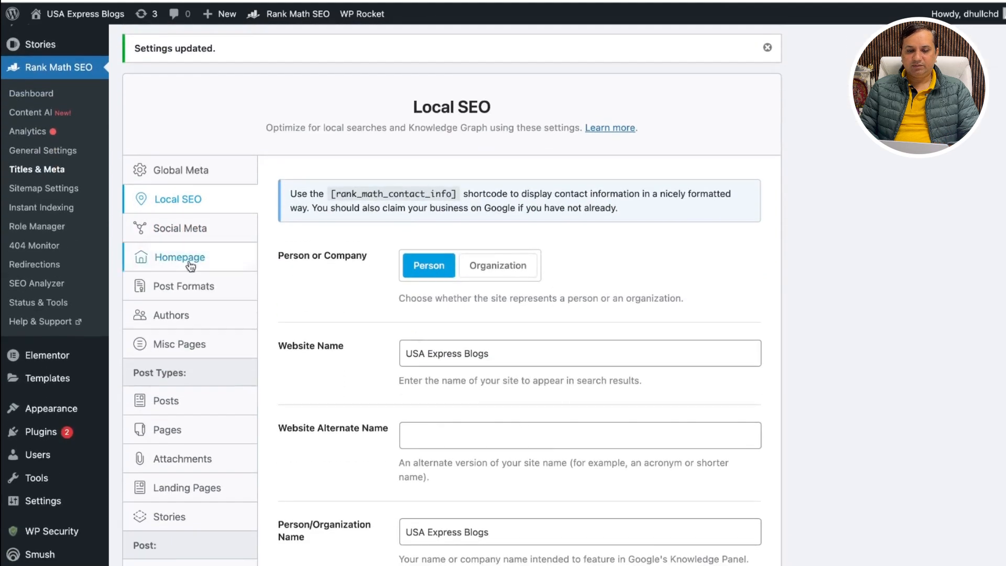
left_click(181, 231)
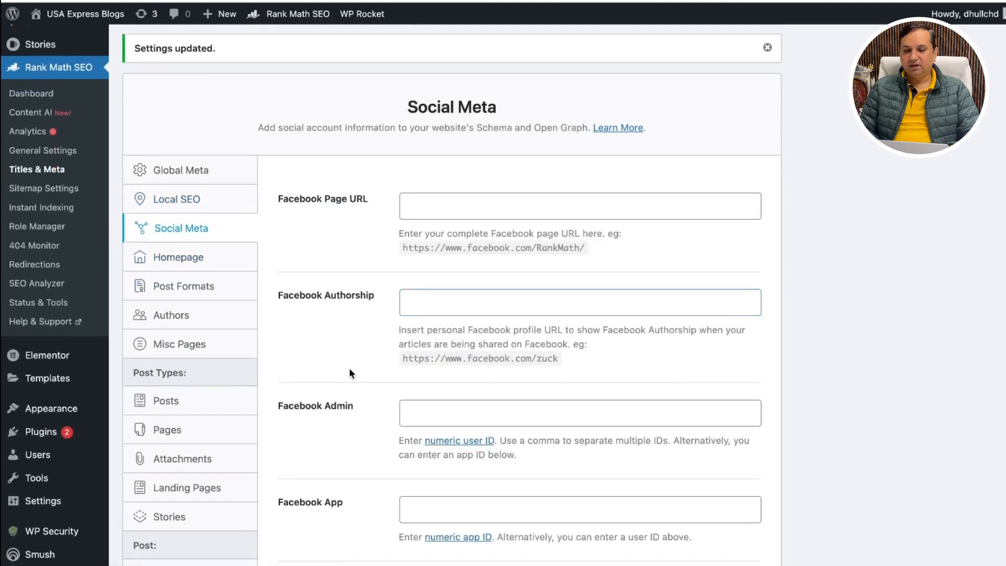
scroll(350, 373, "down", 3)
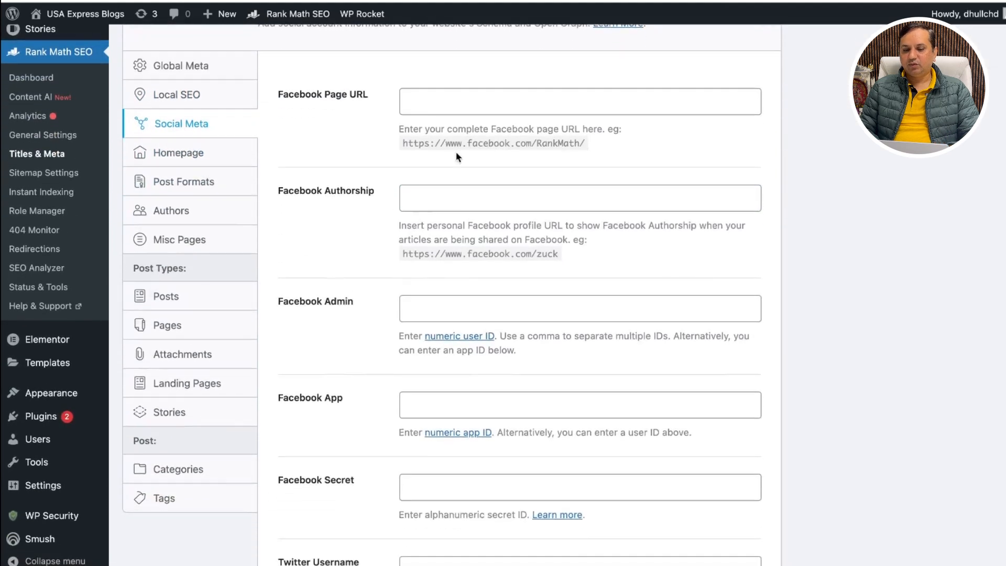
left_click(394, 398)
scroll(387, 398, "down", 3)
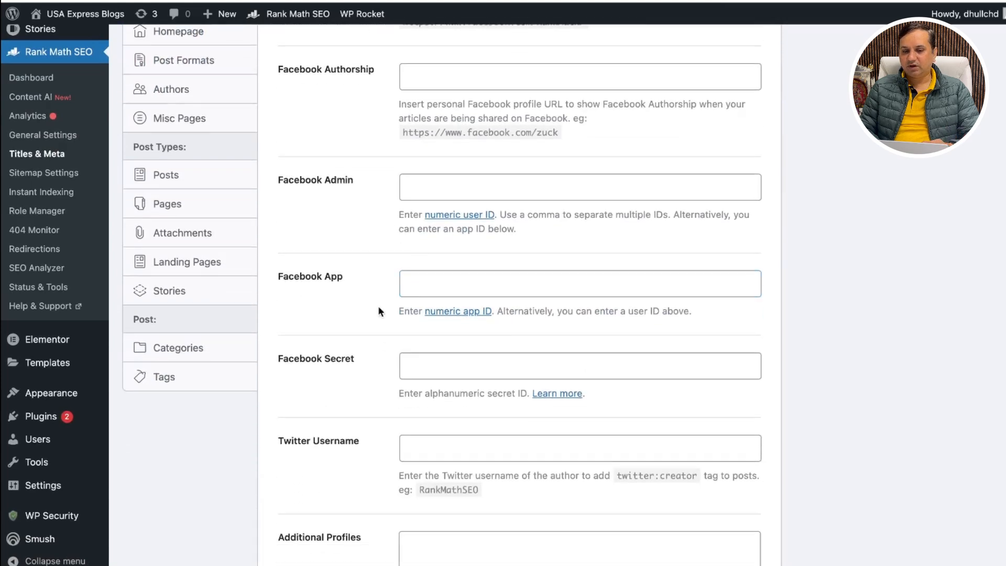
scroll(379, 307, "up", 3)
scroll(352, 271, "up", 1)
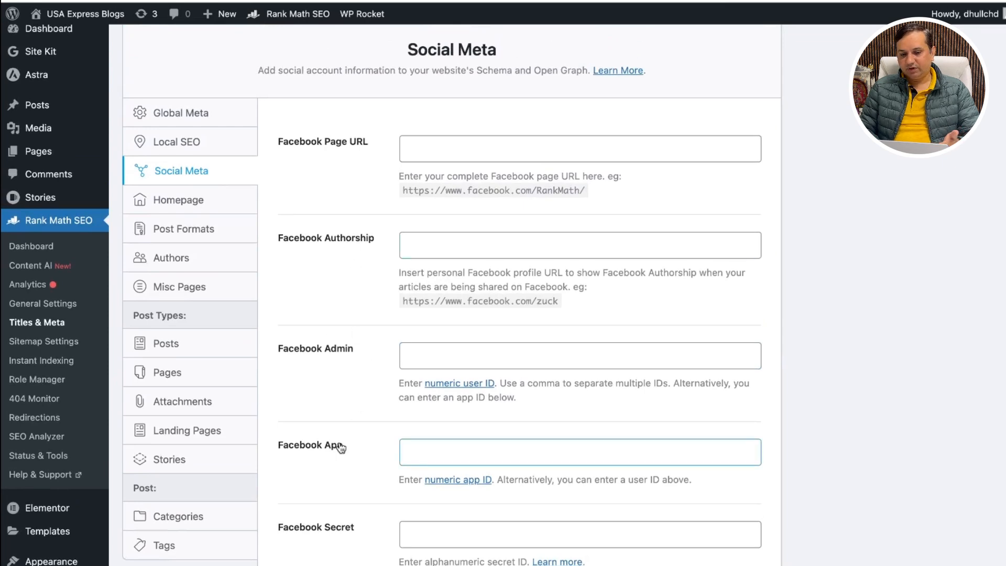
scroll(341, 447, "down", 2)
Open the Homepage settings in Titles & Meta and read the note about the static front page.
left_click(199, 137)
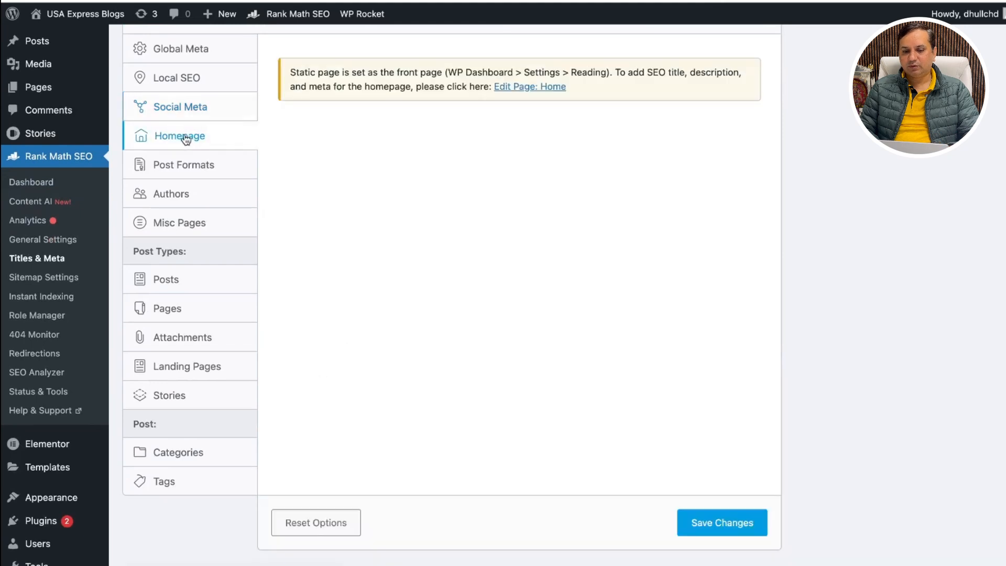
scroll(516, 273, "up", 6)
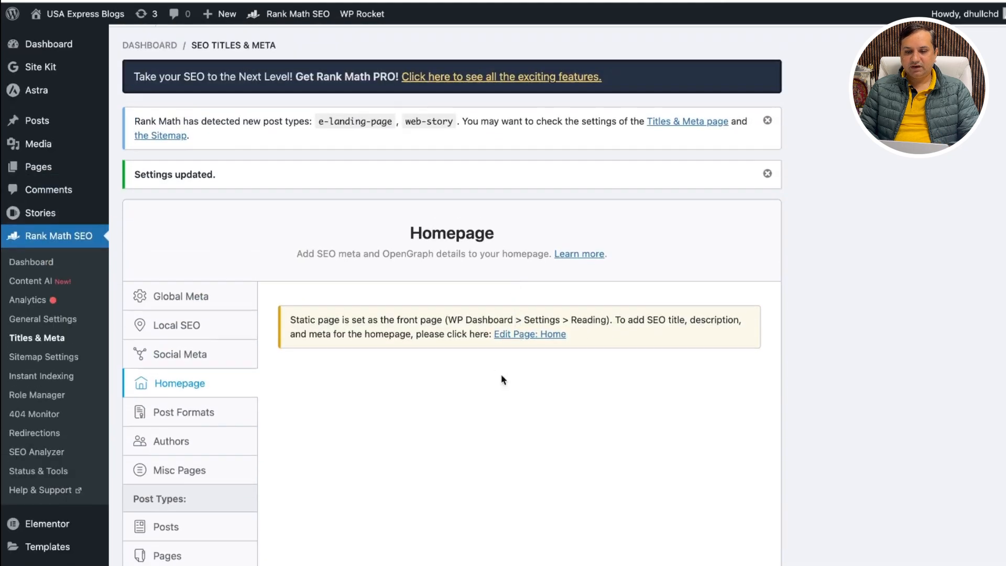
scroll(505, 438, "down", 4)
scroll(505, 438, "down", 5)
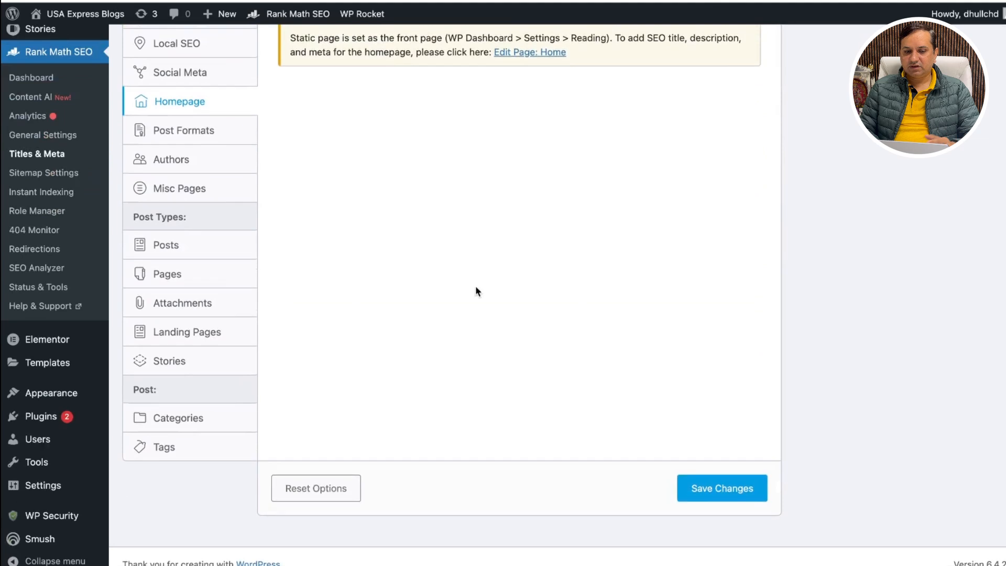
Open the Post Formats settings and review the archive title, description, robots meta and Slack Enhanced Sharing options.
left_click(214, 132)
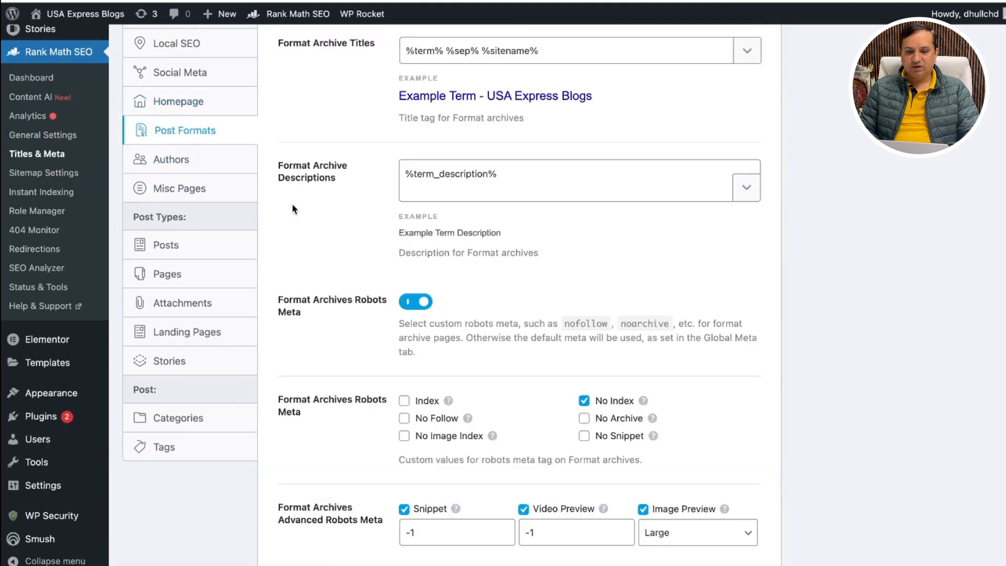
scroll(316, 223, "up", 3)
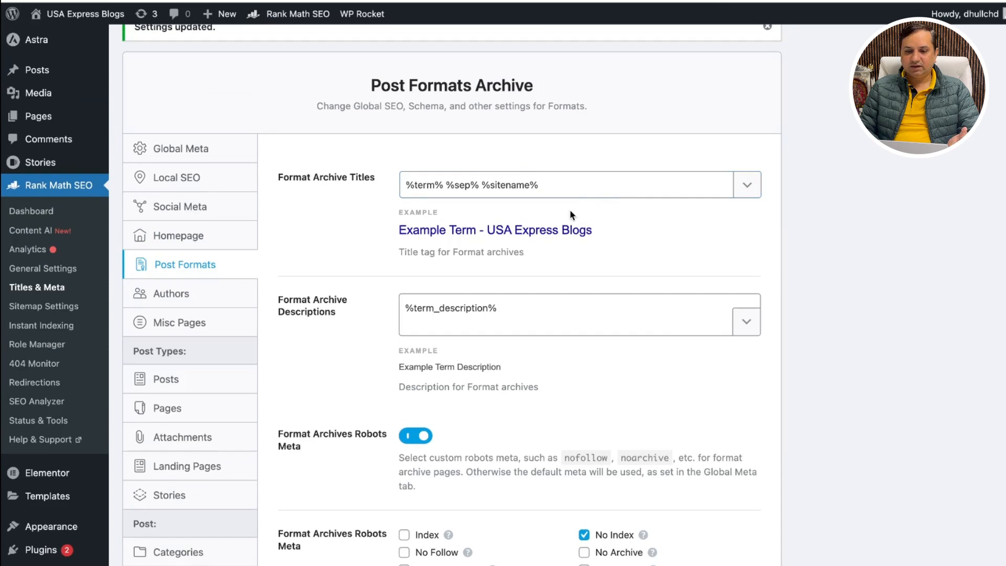
scroll(575, 376, "down", 4)
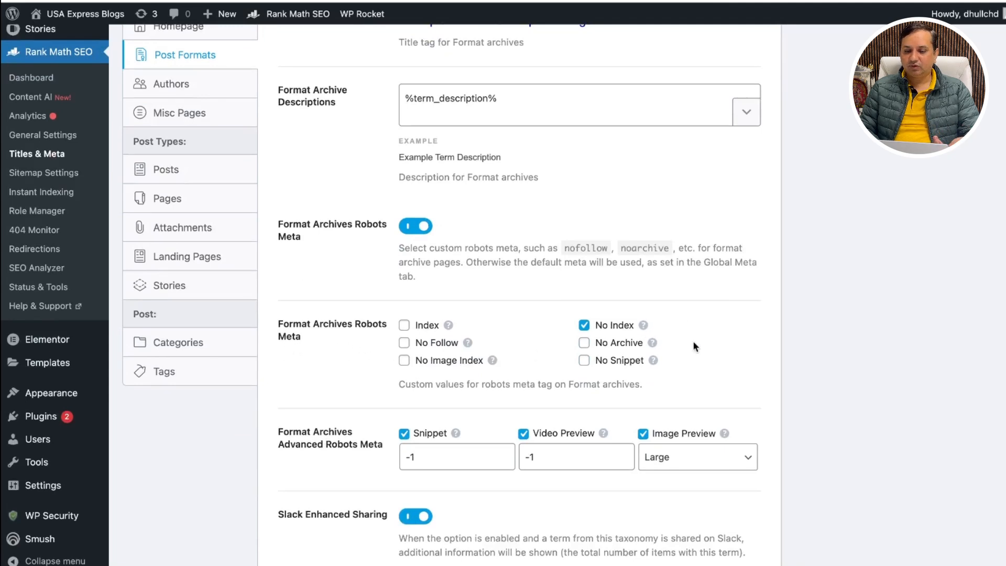
scroll(693, 341, "down", 2)
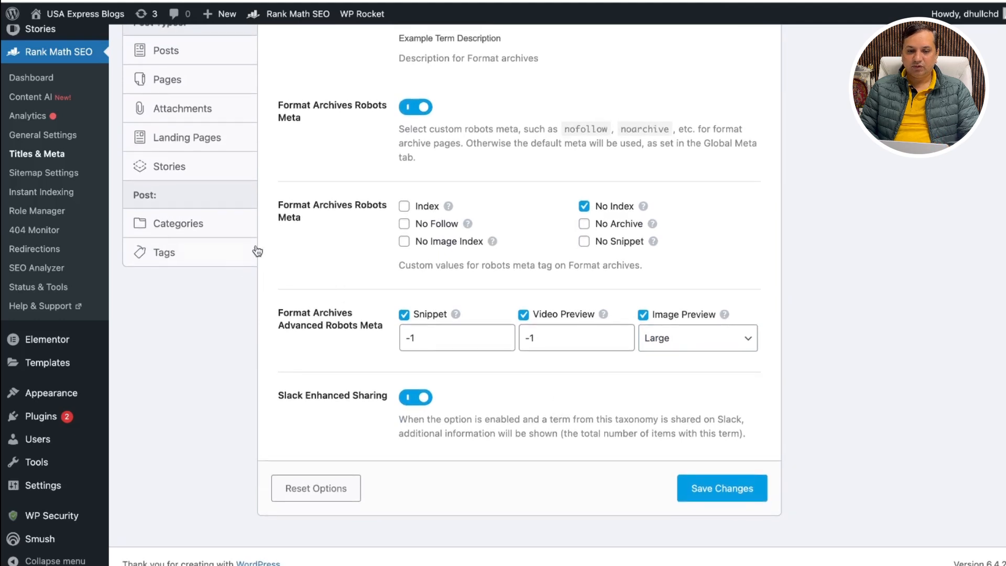
scroll(324, 148, "up", 3)
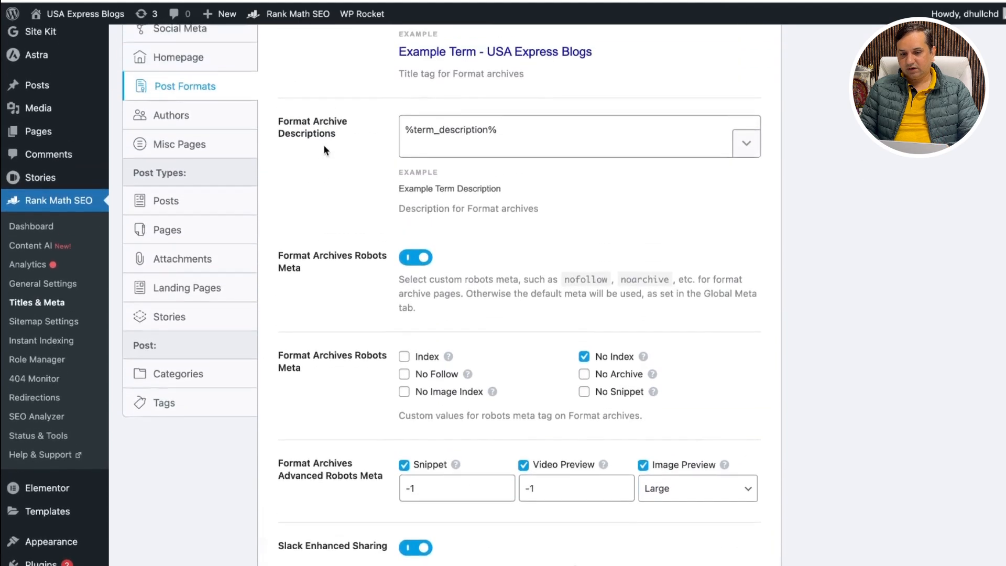
Open the Authors settings and review the author archives, author base, robots meta, archive title and archive description options.
left_click(172, 129)
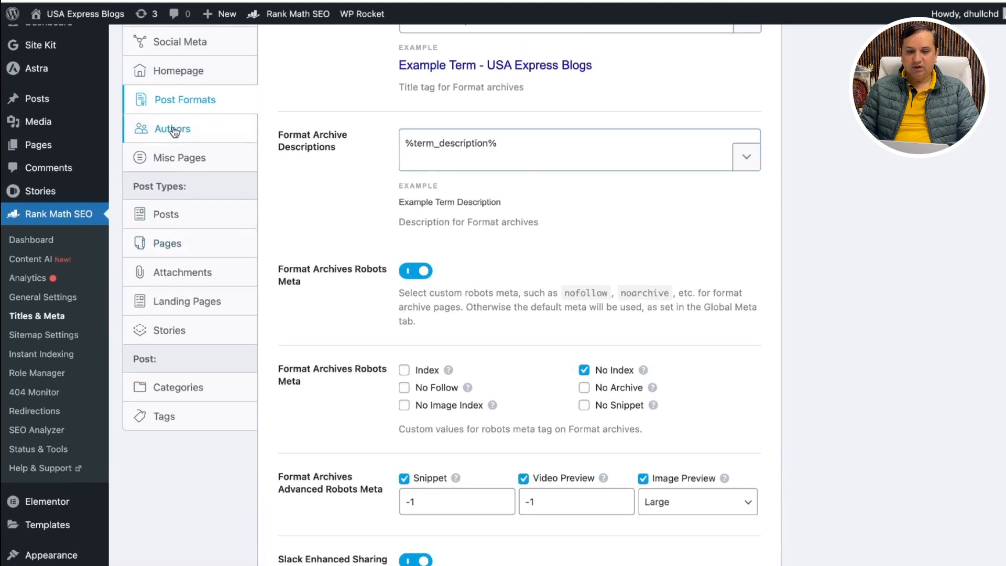
scroll(330, 161, "up", 4)
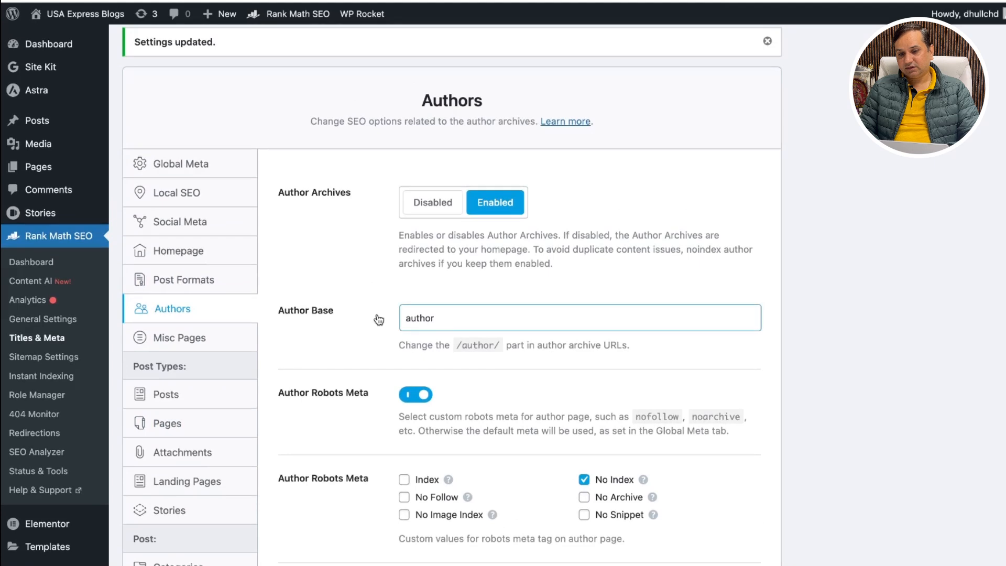
scroll(378, 314, "down", 1)
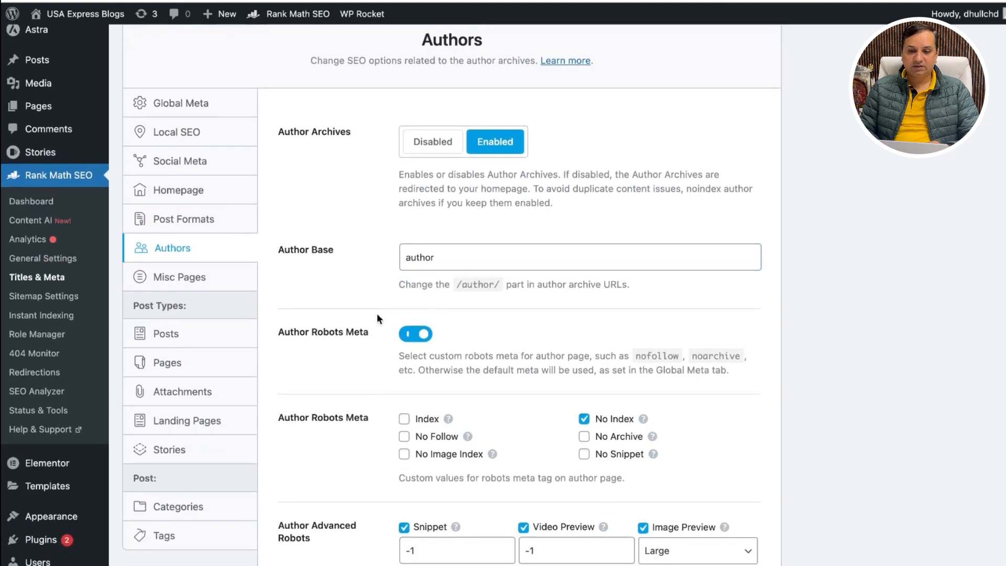
scroll(376, 313, "down", 2)
scroll(353, 157, "up", 1)
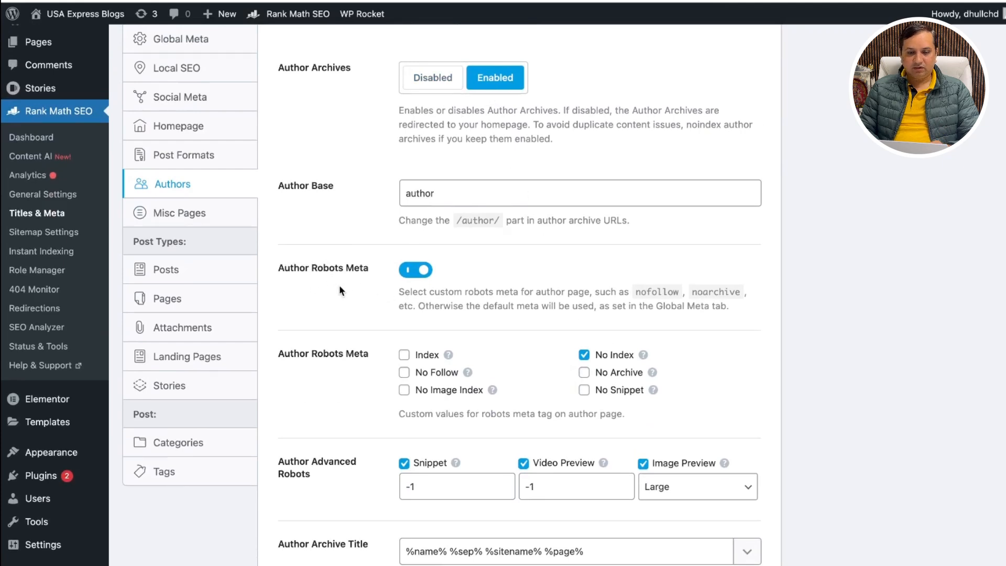
scroll(340, 305, "down", 2)
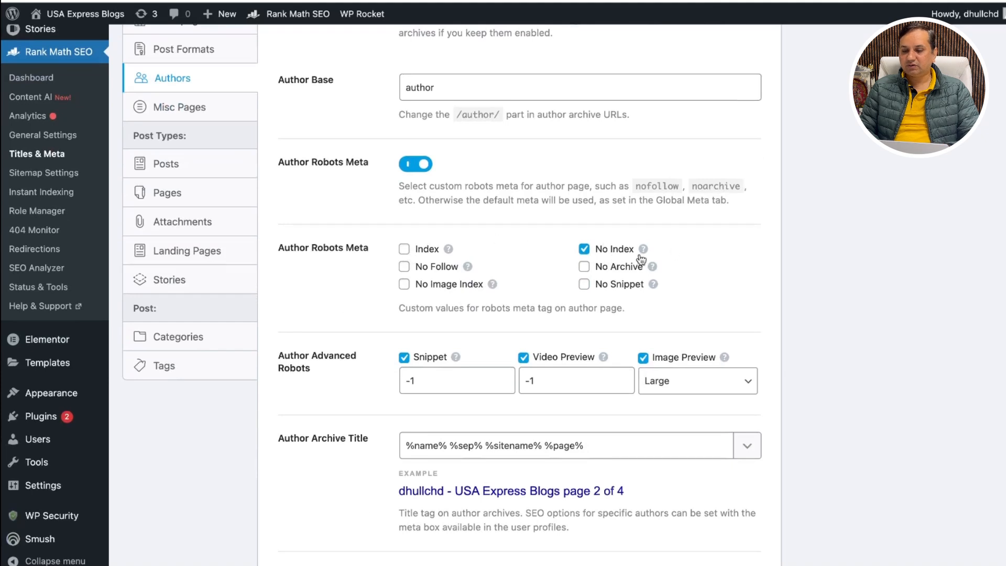
scroll(711, 306, "down", 4)
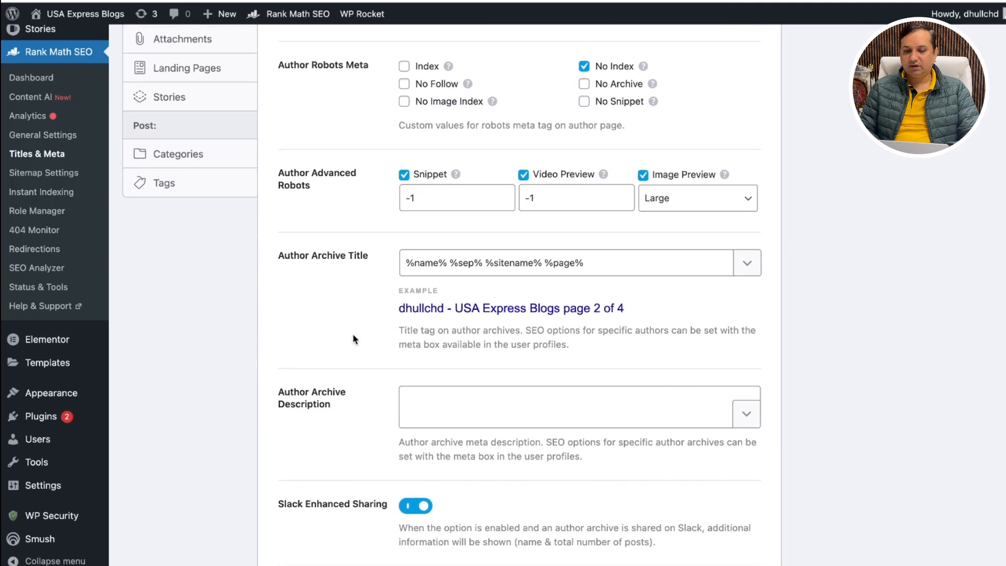
scroll(354, 339, "down", 3)
scroll(354, 340, "up", 6)
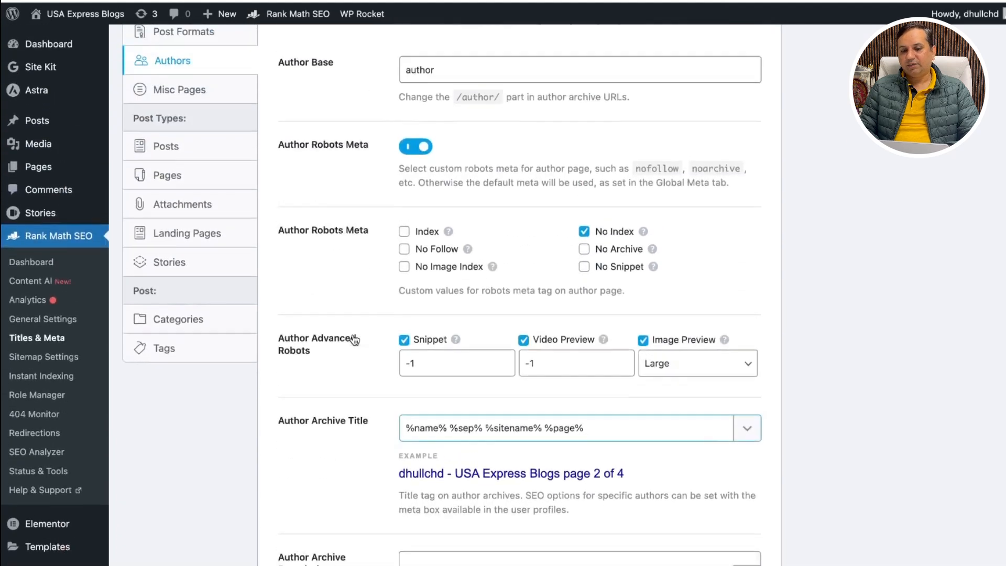
scroll(353, 340, "up", 1)
scroll(354, 340, "down", 2)
scroll(354, 340, "up", 2)
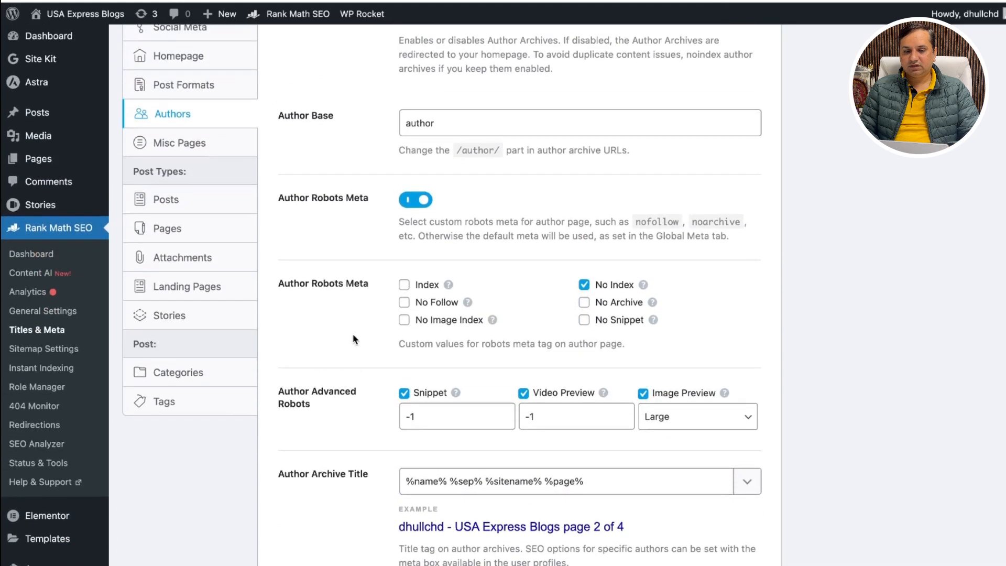
scroll(354, 340, "up", 2)
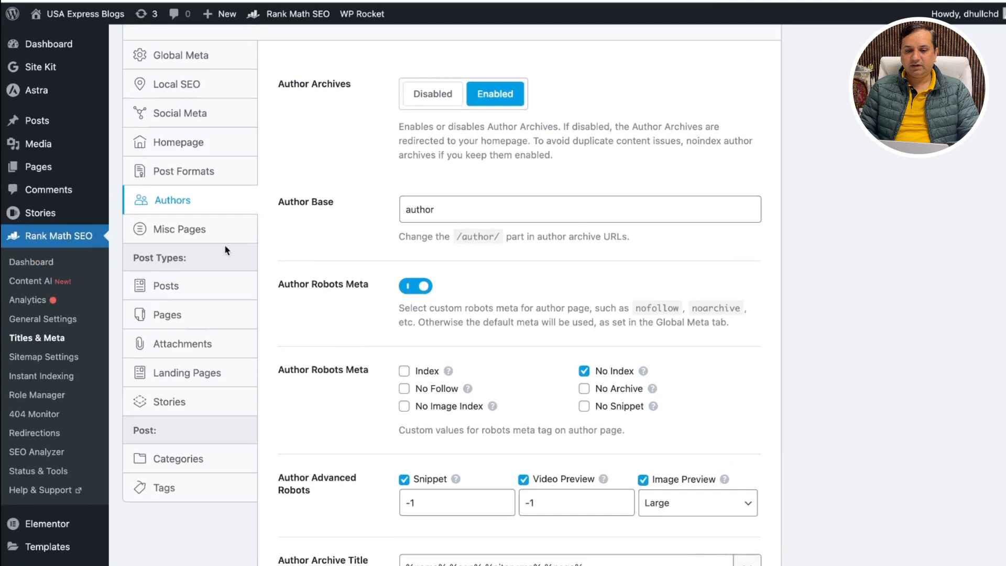
Open the Misc Pages settings and review the date archives, 404 title, search results title and noindex options.
left_click(182, 234)
scroll(428, 178, "down", 1)
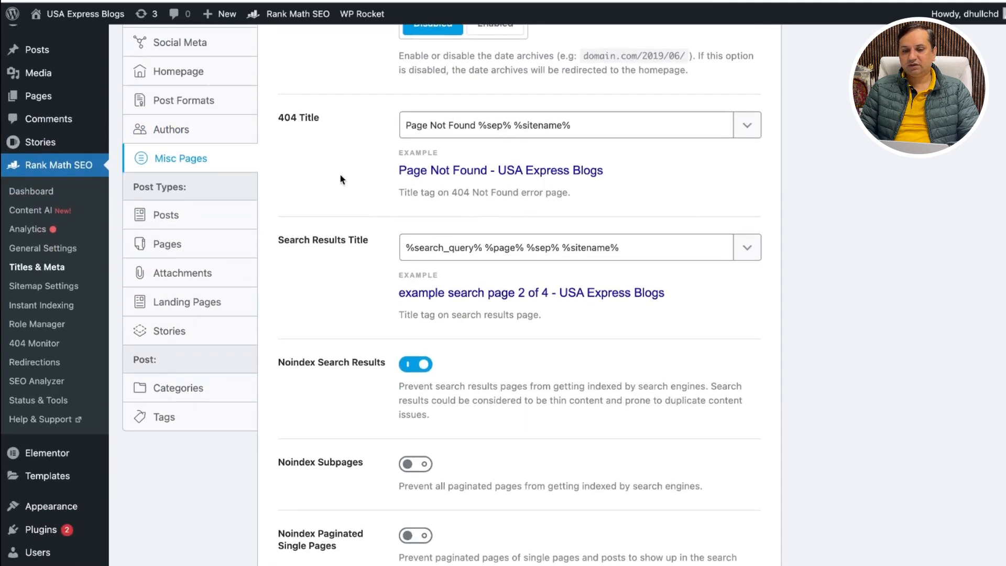
scroll(340, 178, "up", 1)
scroll(346, 244, "down", 3)
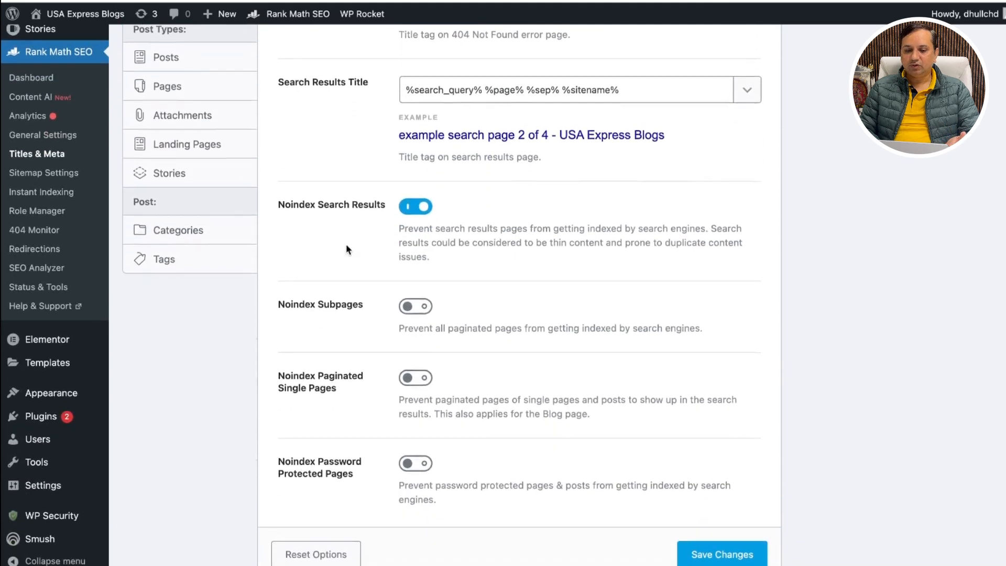
scroll(346, 244, "up", 6)
scroll(356, 417, "down", 4)
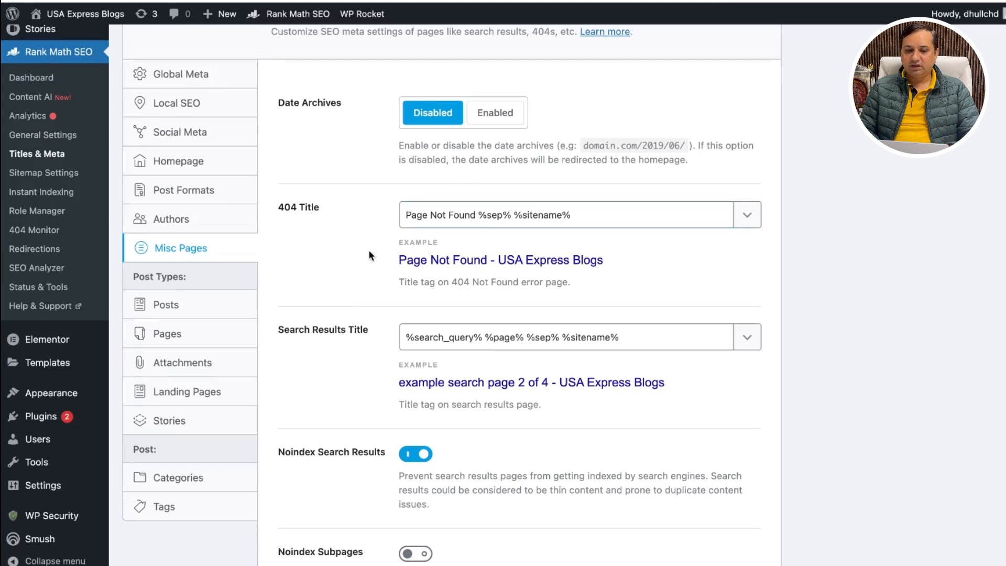
scroll(369, 250, "down", 3)
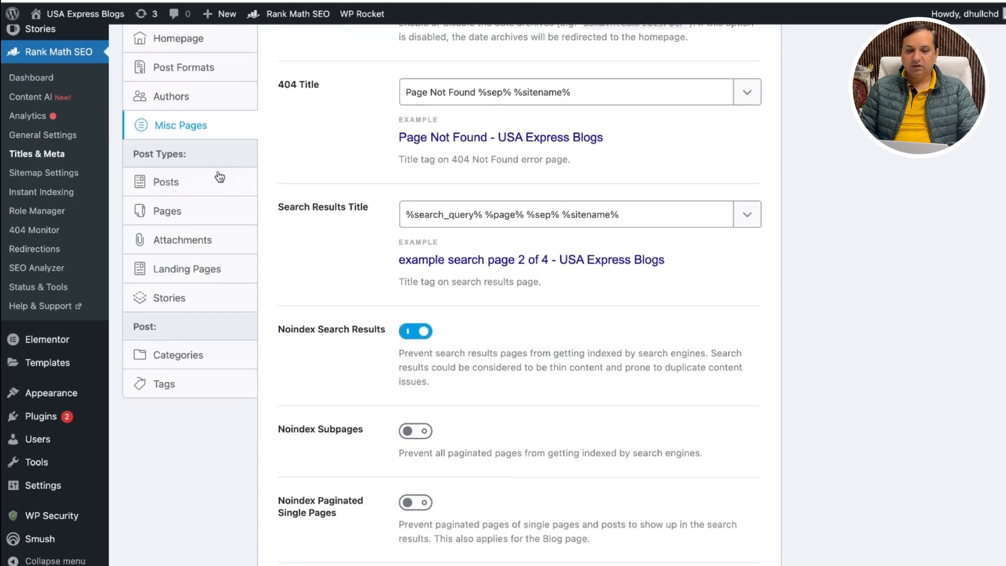
Open the Posts settings under Post Types and examine the Single Post Title field and its available variables.
left_click(167, 183)
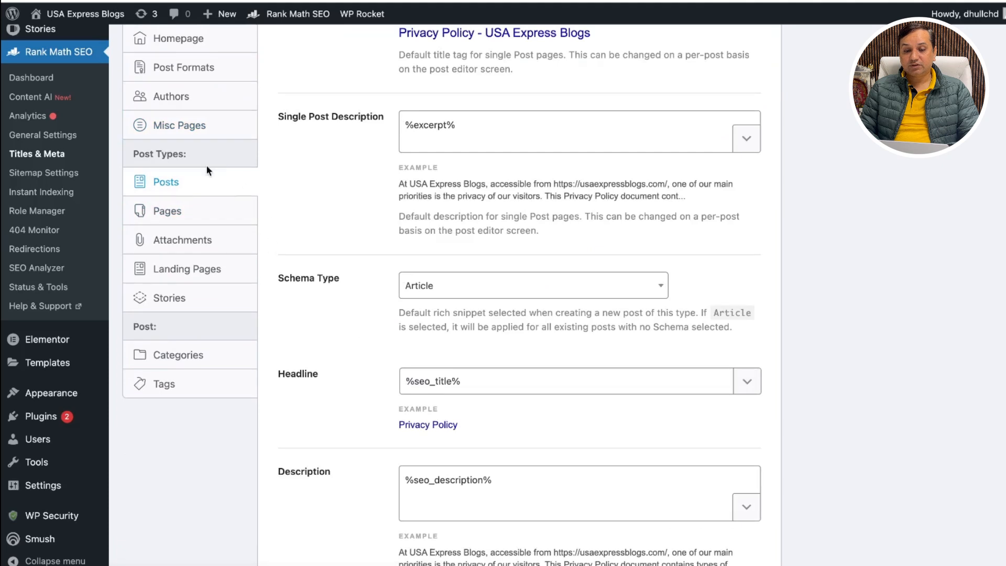
scroll(308, 248, "down", 1)
scroll(307, 247, "up", 3)
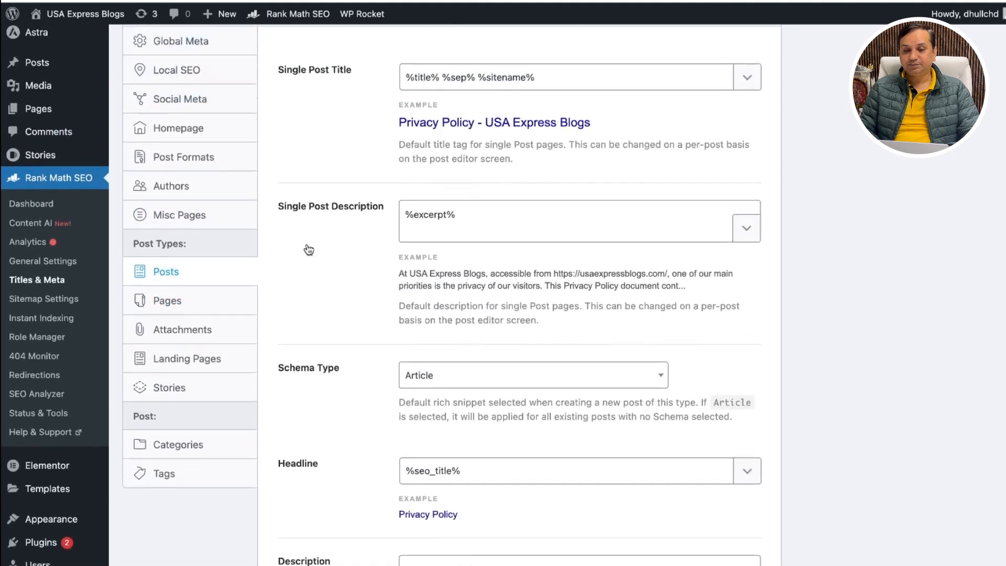
scroll(324, 169, "up", 1)
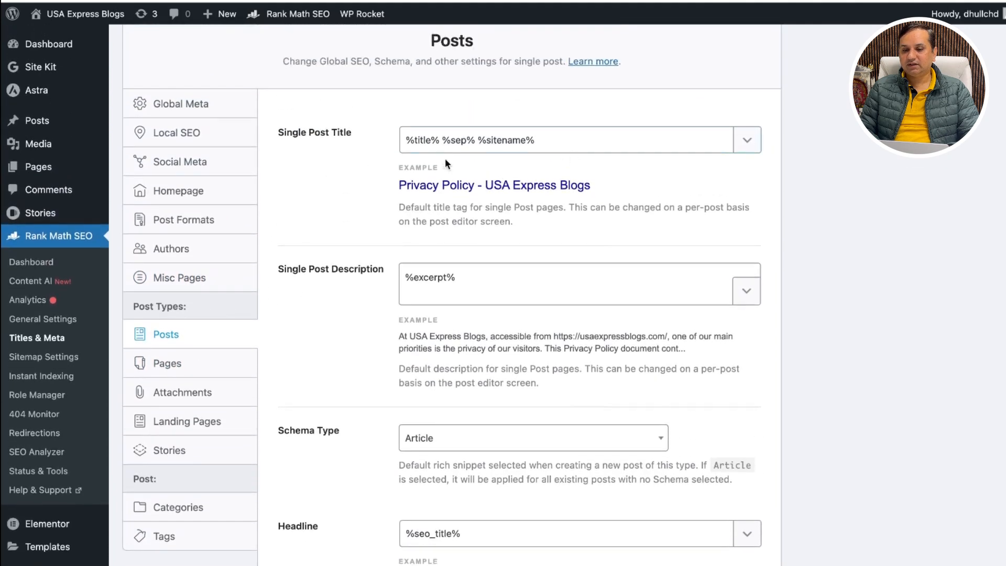
left_click(492, 148)
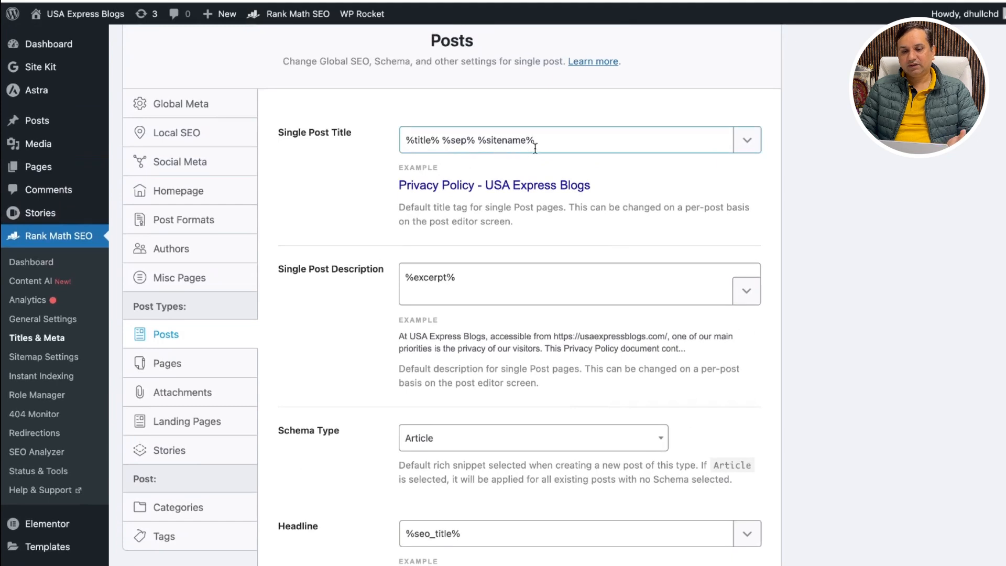
scroll(335, 342, "down", 1)
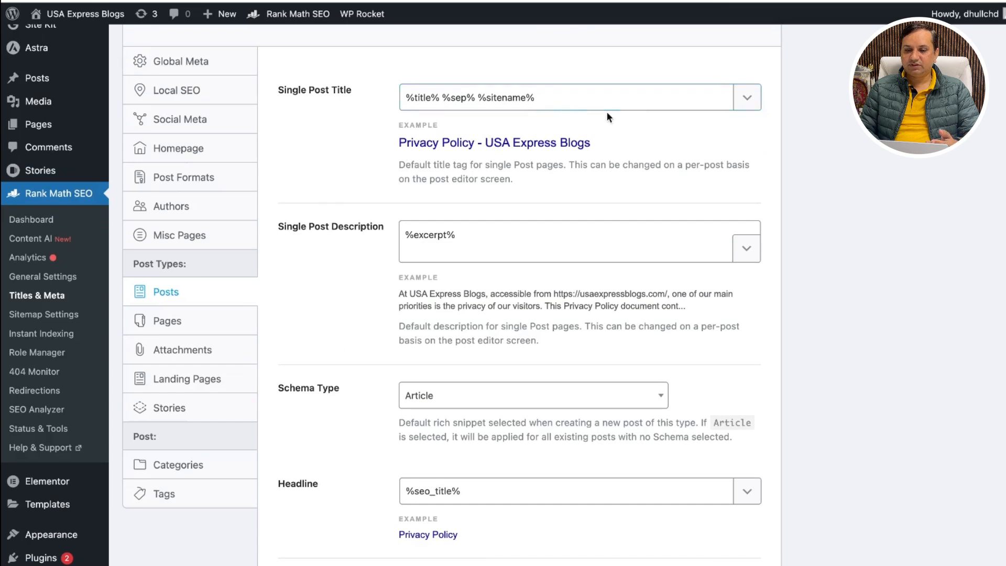
left_click(748, 99)
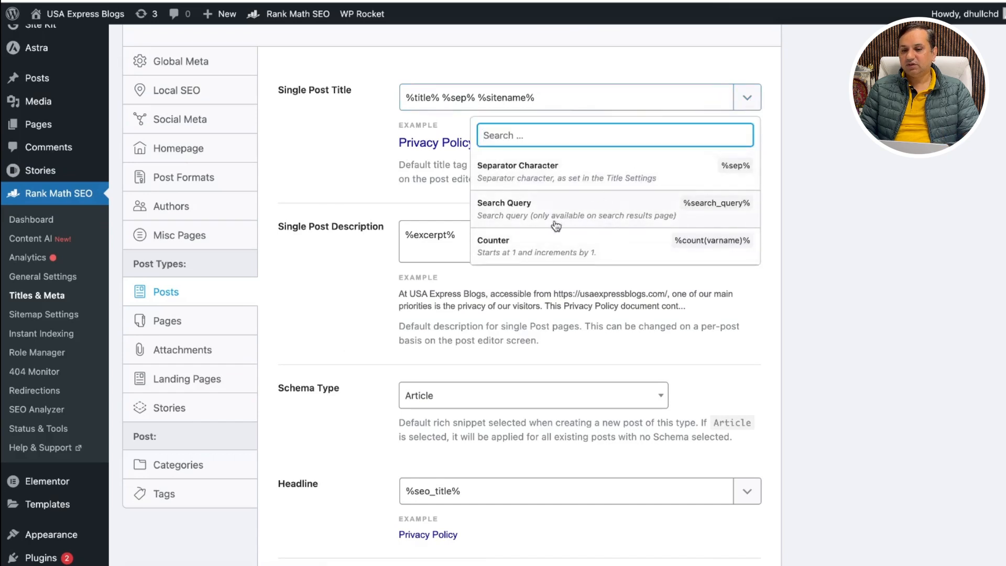
left_click(300, 308)
Review the remaining Posts settings, from post description, schema and article type through link suggestions, primary taxonomy, bulk editing and custom fields.
scroll(317, 251, "down", 3)
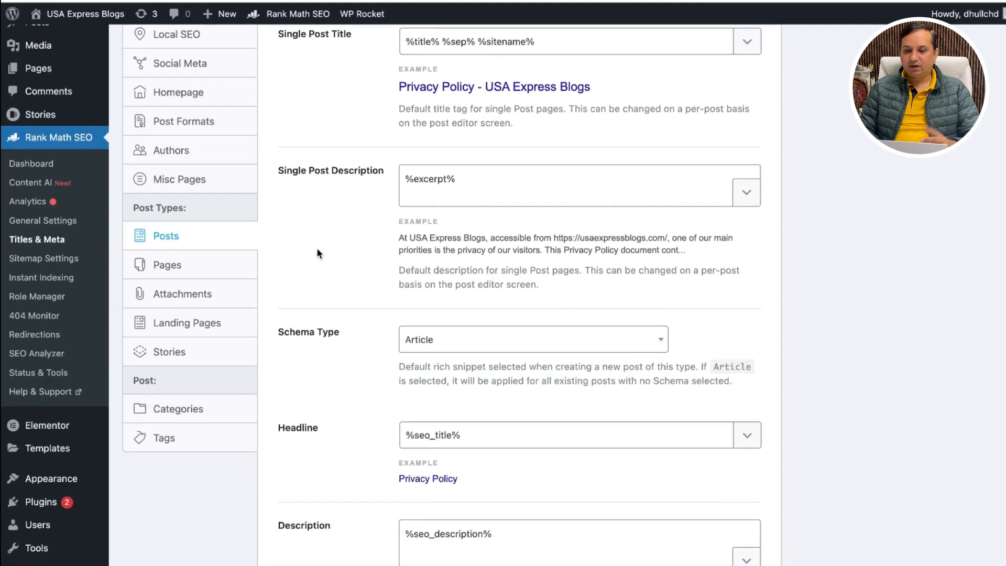
scroll(317, 250, "down", 2)
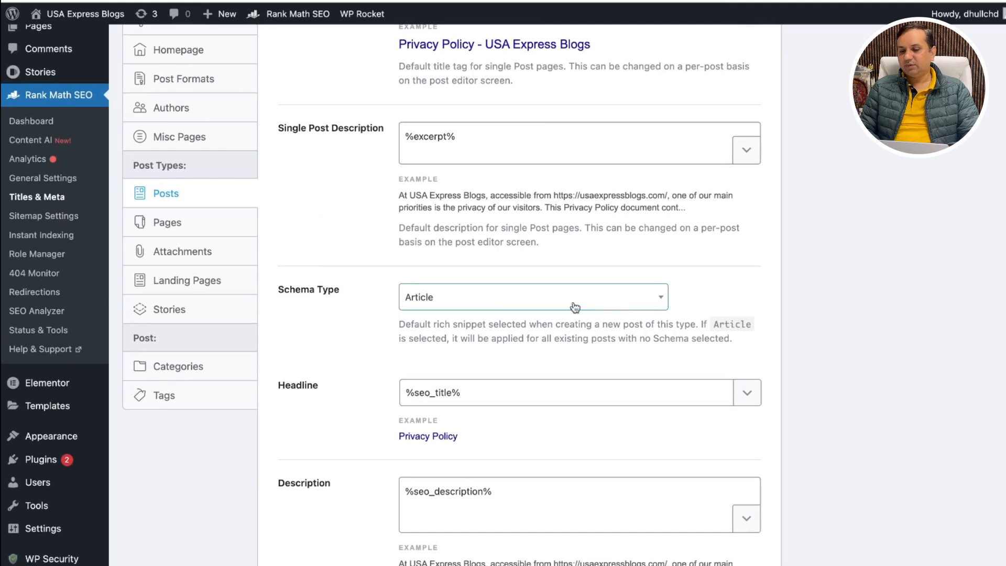
scroll(741, 338, "down", 3)
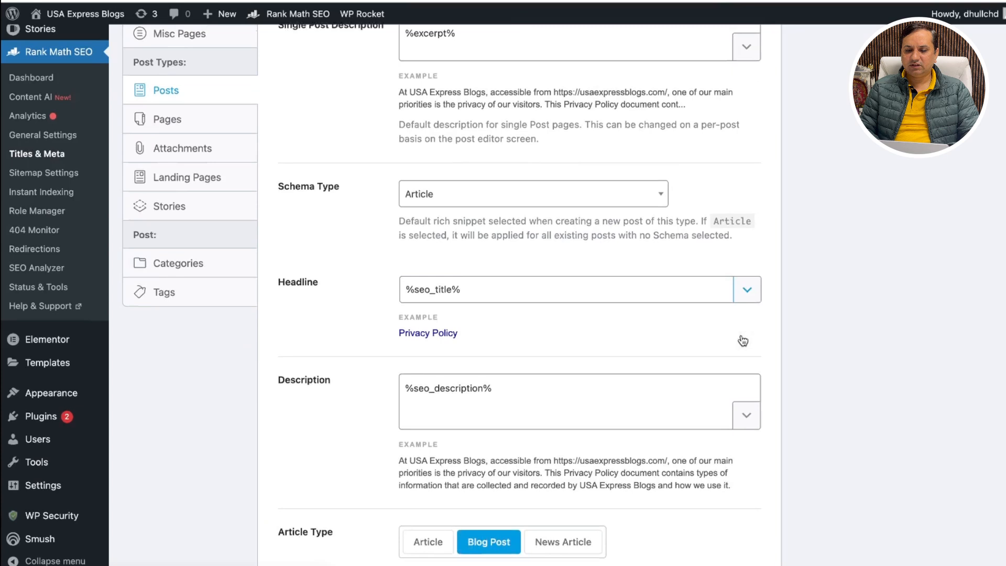
scroll(350, 447, "down", 4)
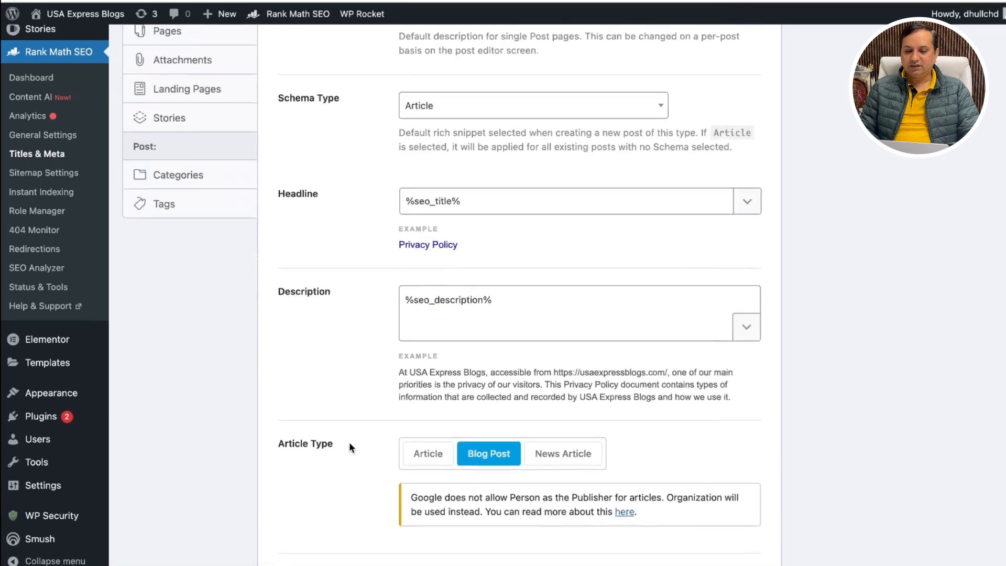
scroll(540, 475, "down", 1)
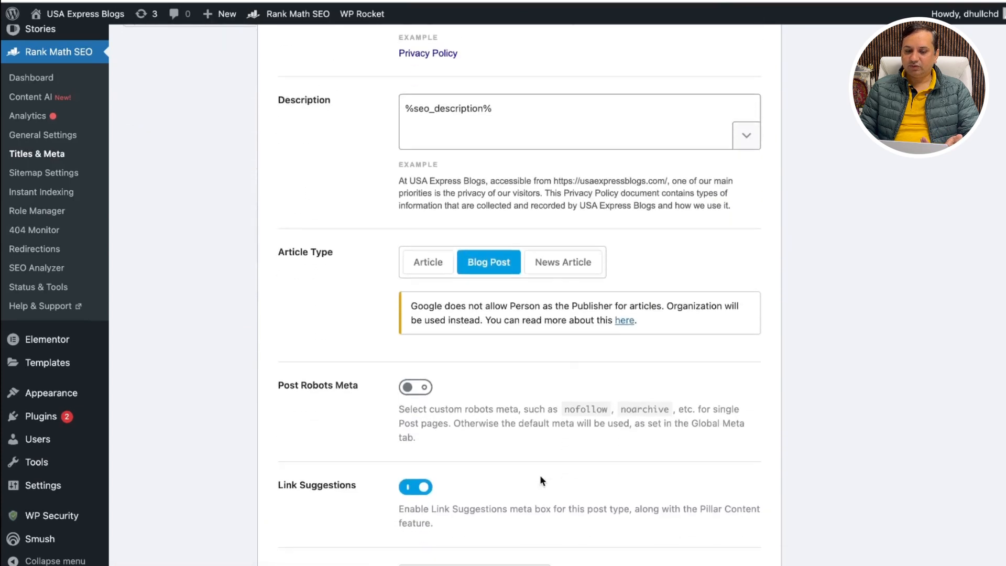
scroll(515, 340, "down", 3)
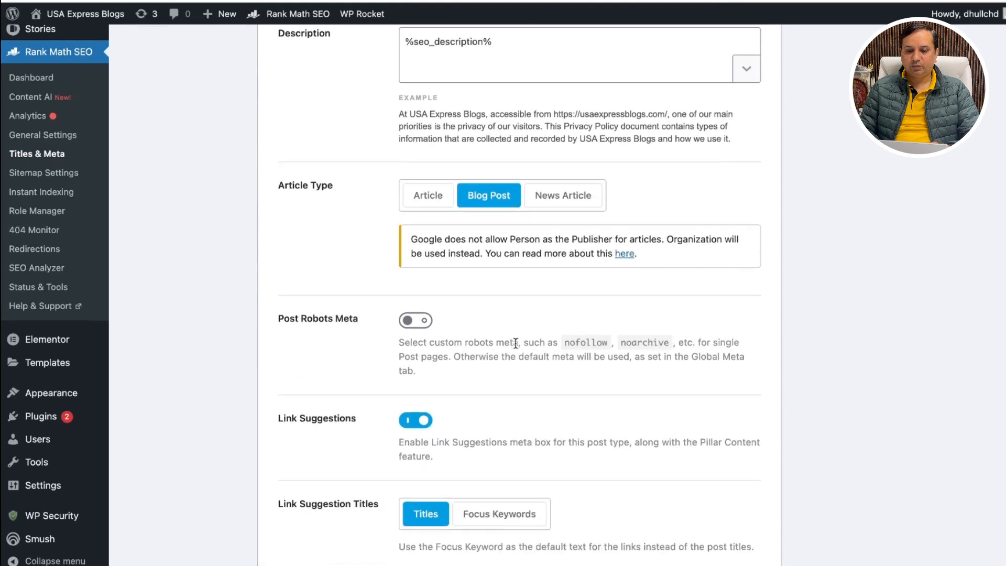
scroll(525, 377, "down", 2)
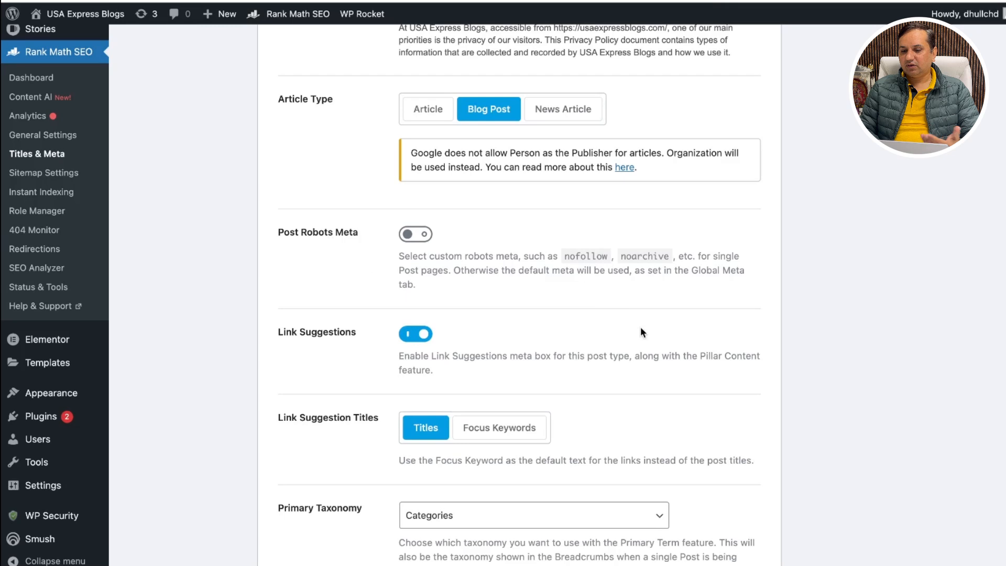
scroll(659, 375, "down", 8)
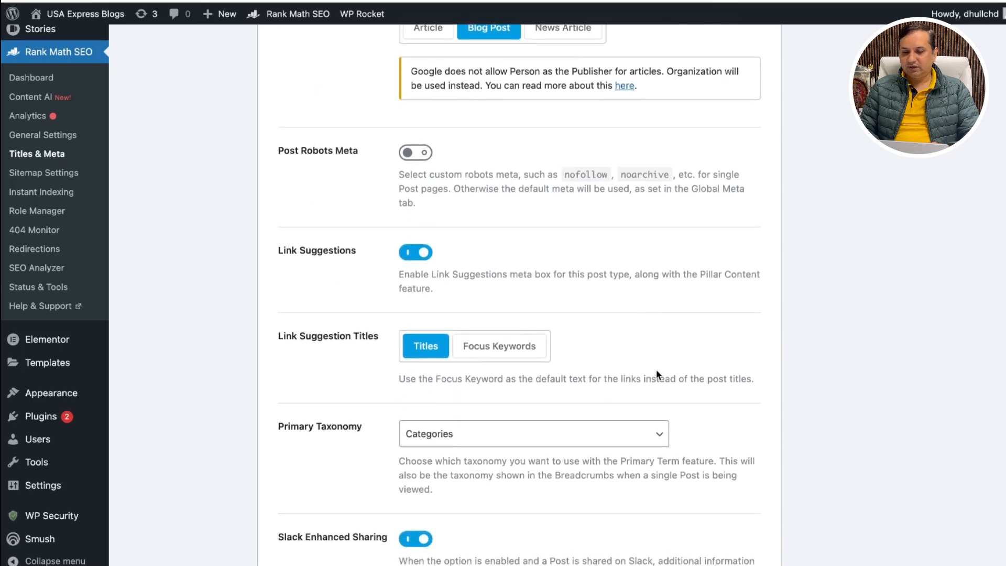
scroll(659, 374, "down", 1)
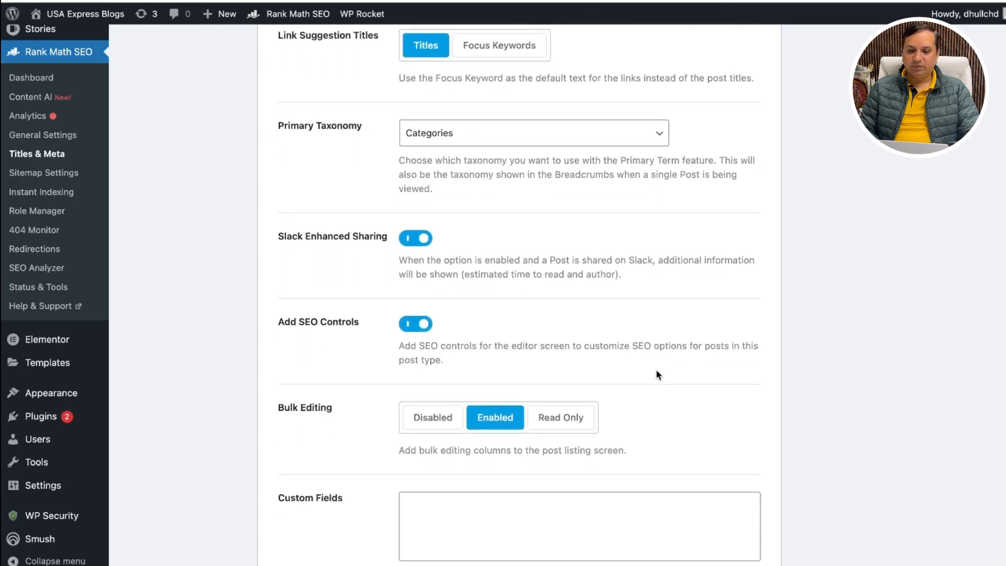
scroll(667, 375, "down", 1)
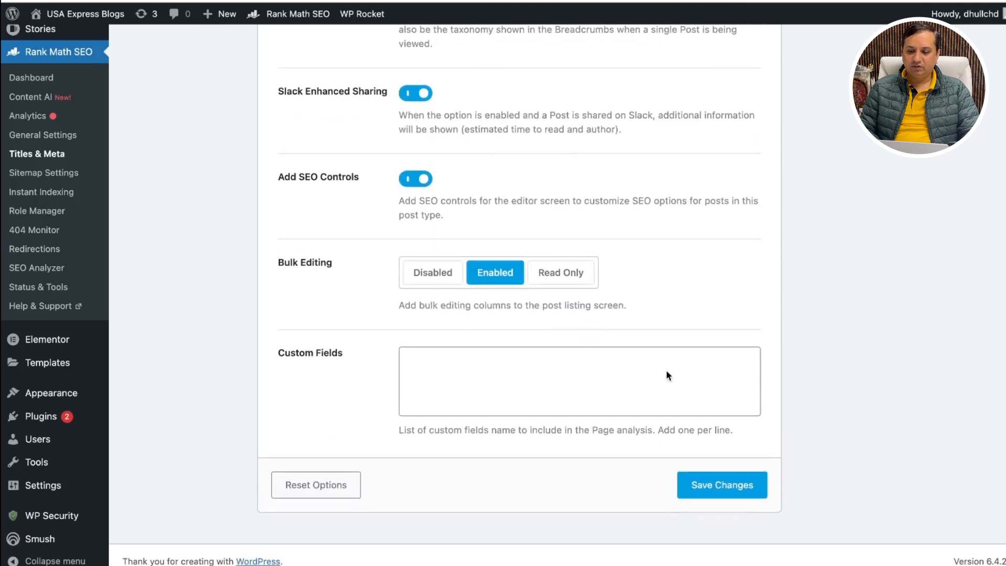
scroll(667, 375, "up", 18)
scroll(668, 375, "up", 1)
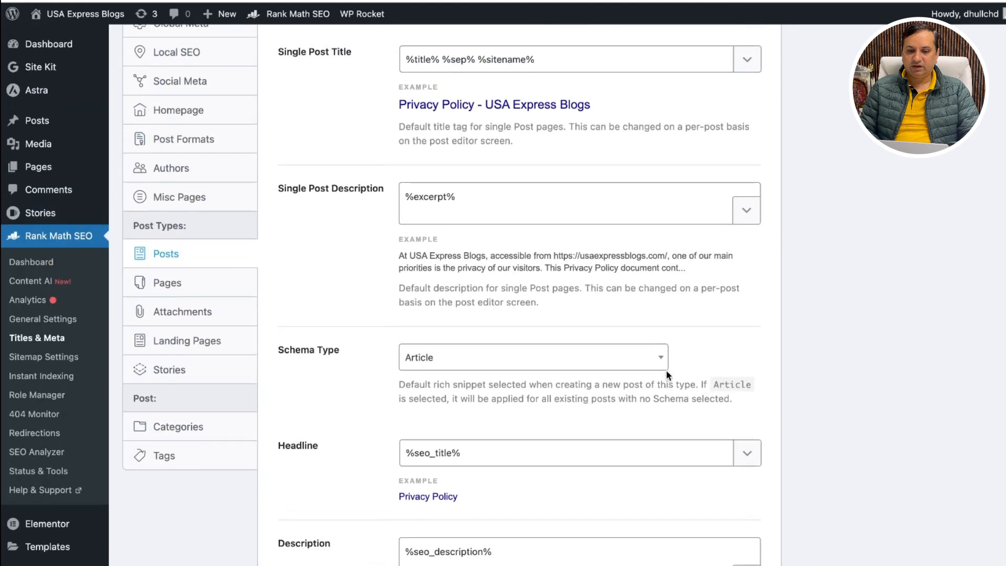
Open the Pages settings under Post Types and review the page title, description, schema, article type, robots meta and link suggestion options.
left_click(182, 289)
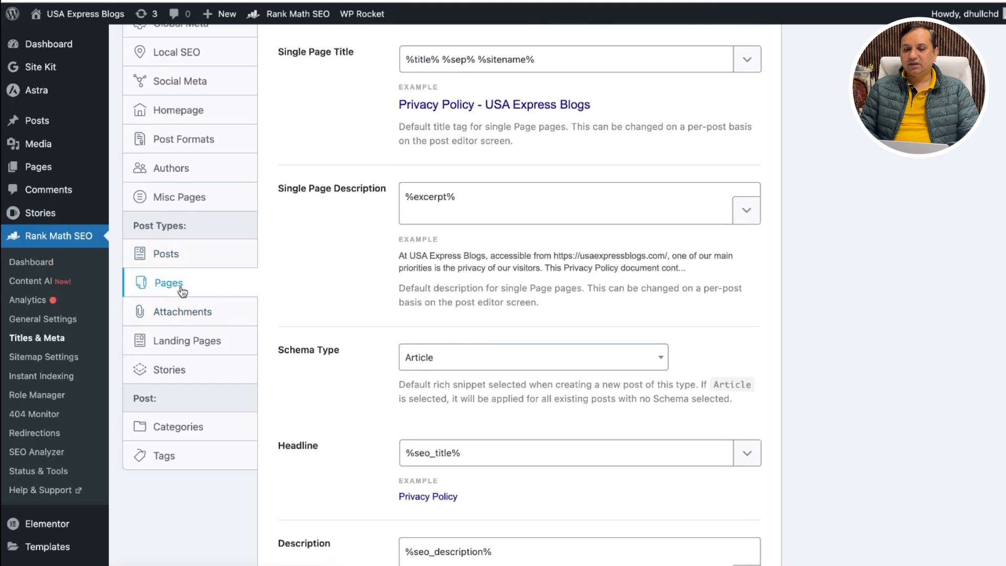
scroll(344, 329, "down", 13)
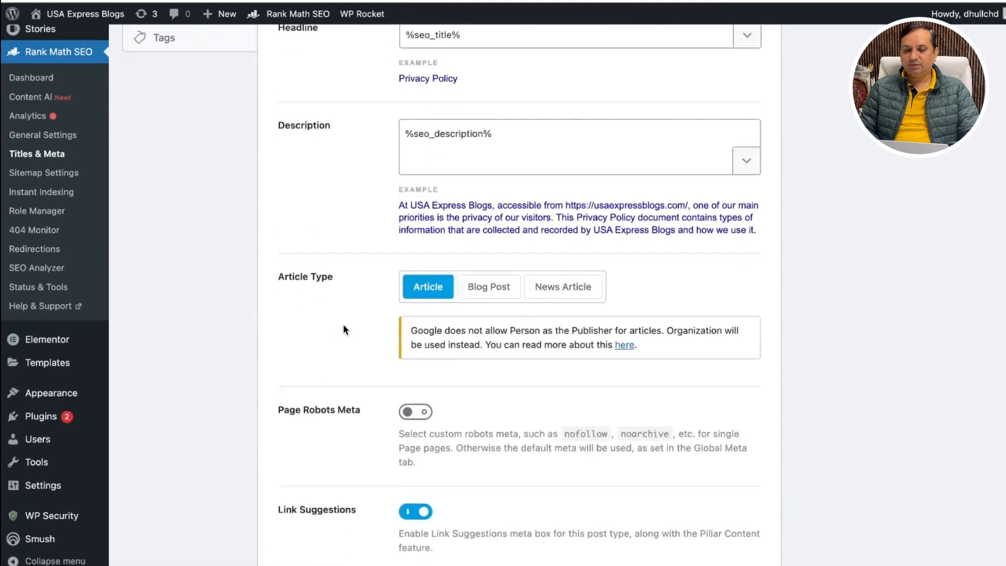
scroll(344, 330, "down", 4)
scroll(344, 330, "up", 15)
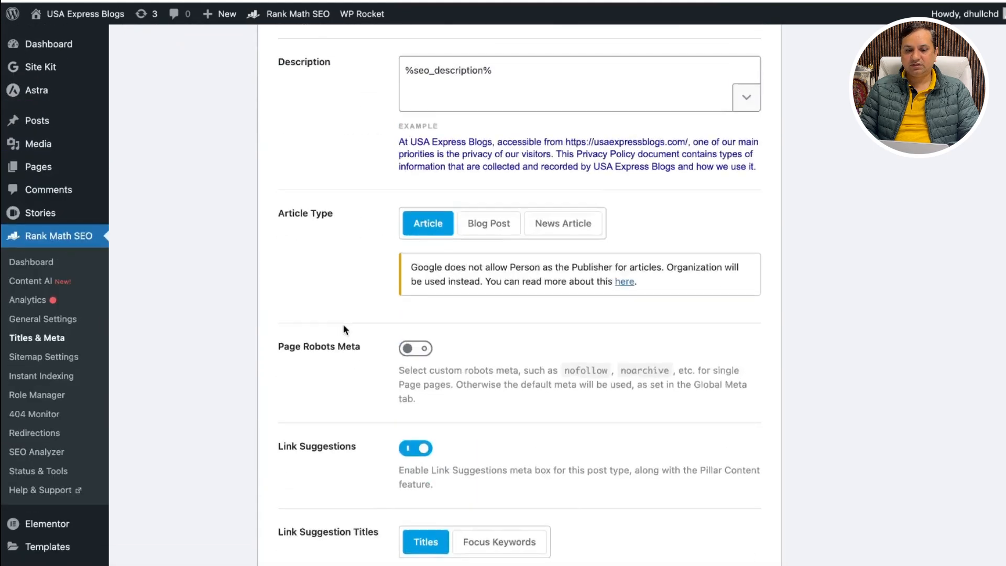
scroll(343, 325, "up", 2)
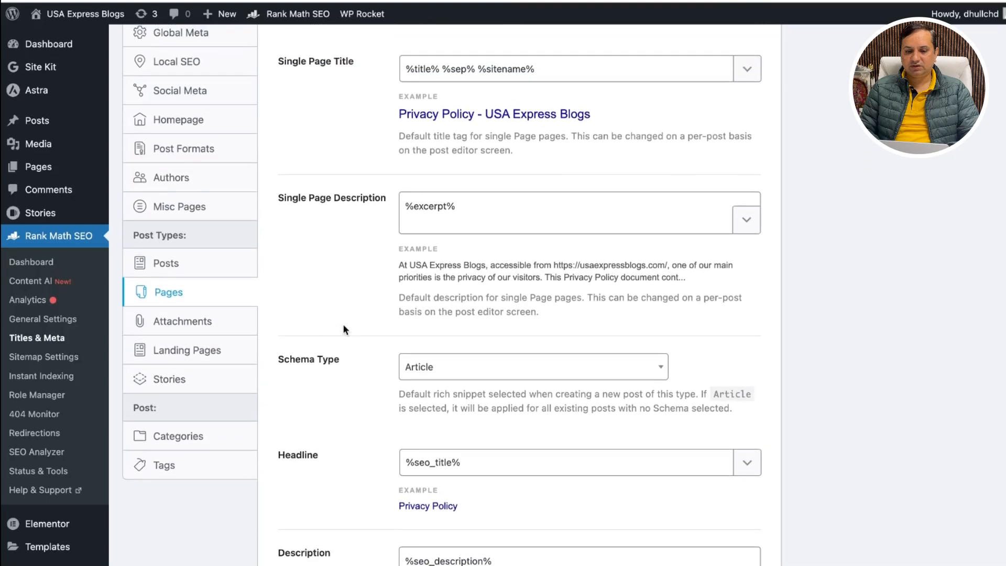
Open the Attachments settings under Post Types and read the notice about configuring meta tags for media attachment pages.
left_click(195, 326)
scroll(478, 235, "up", 6)
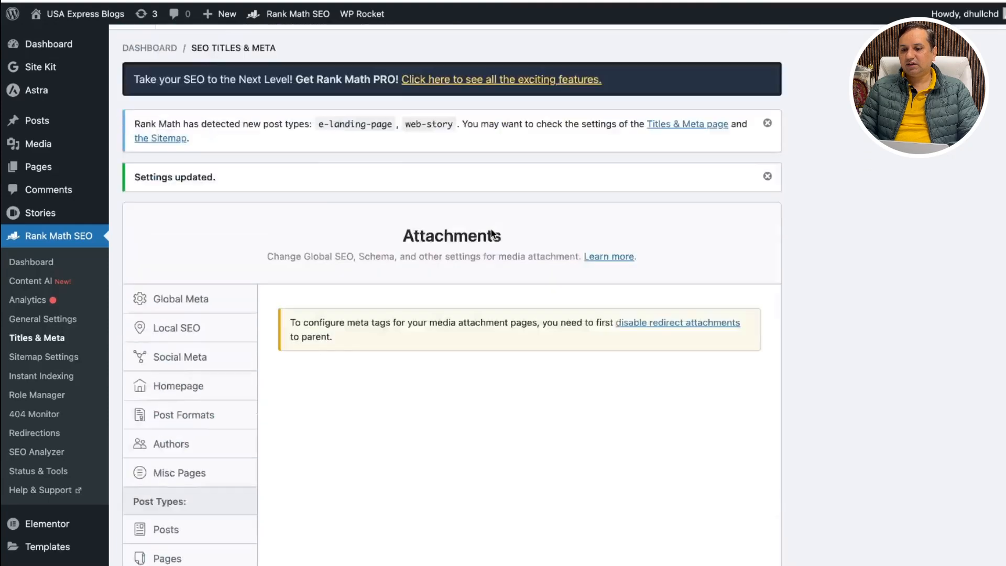
scroll(497, 446, "down", 6)
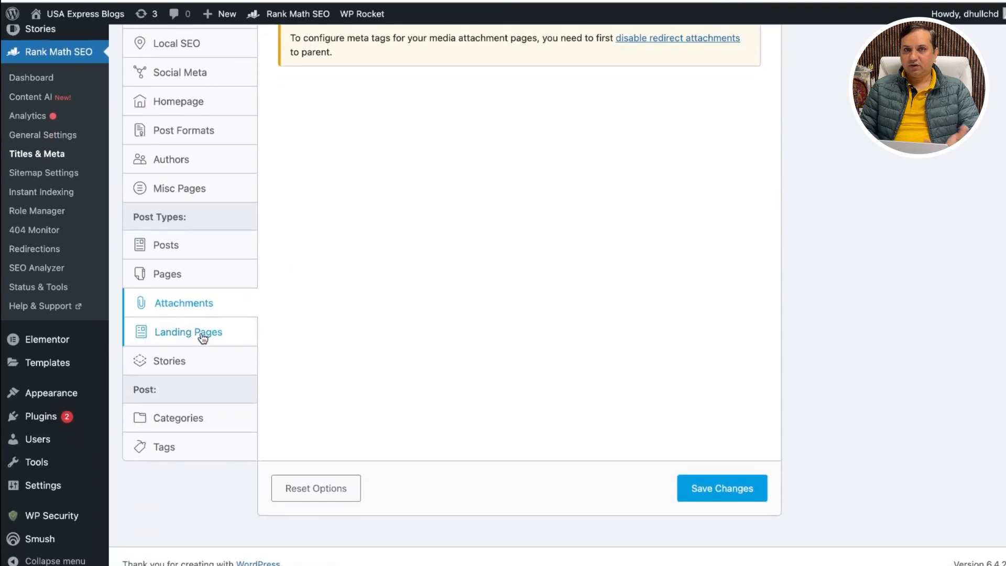
Open the Landing Pages settings and review the title, description, schema type, robots meta, link suggestion and Slack sharing options.
left_click(203, 337)
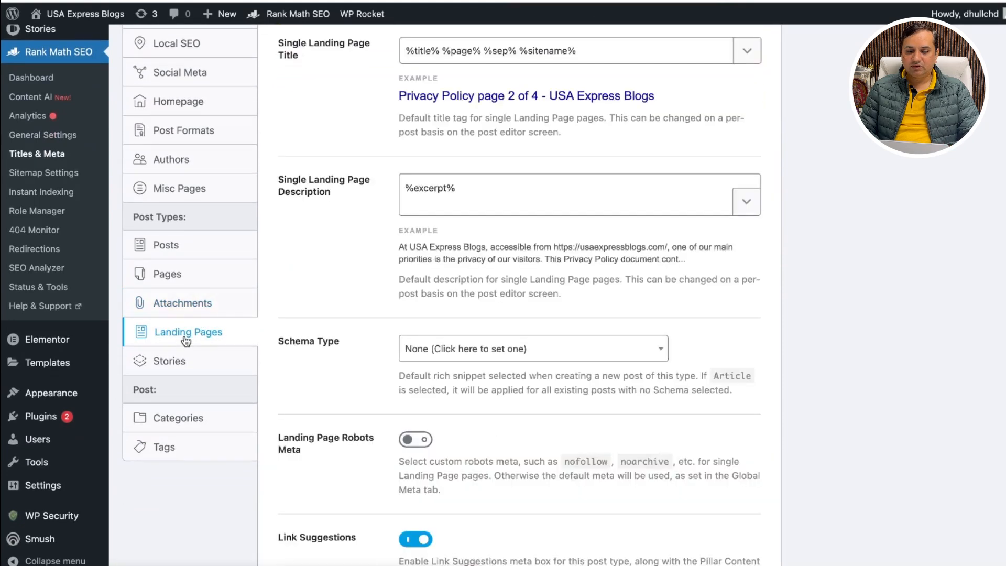
scroll(325, 262, "up", 3)
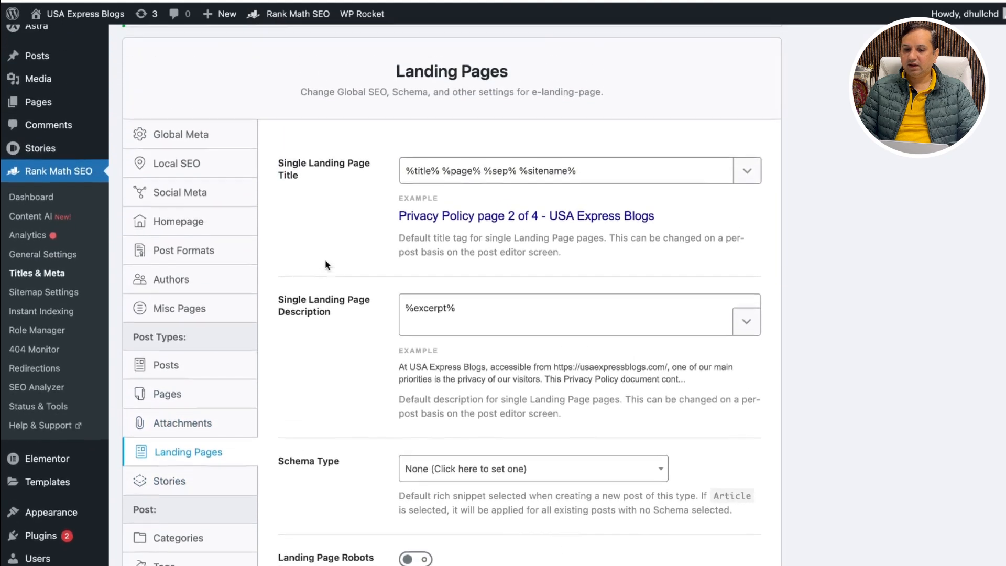
scroll(331, 355, "down", 2)
scroll(331, 356, "down", 1)
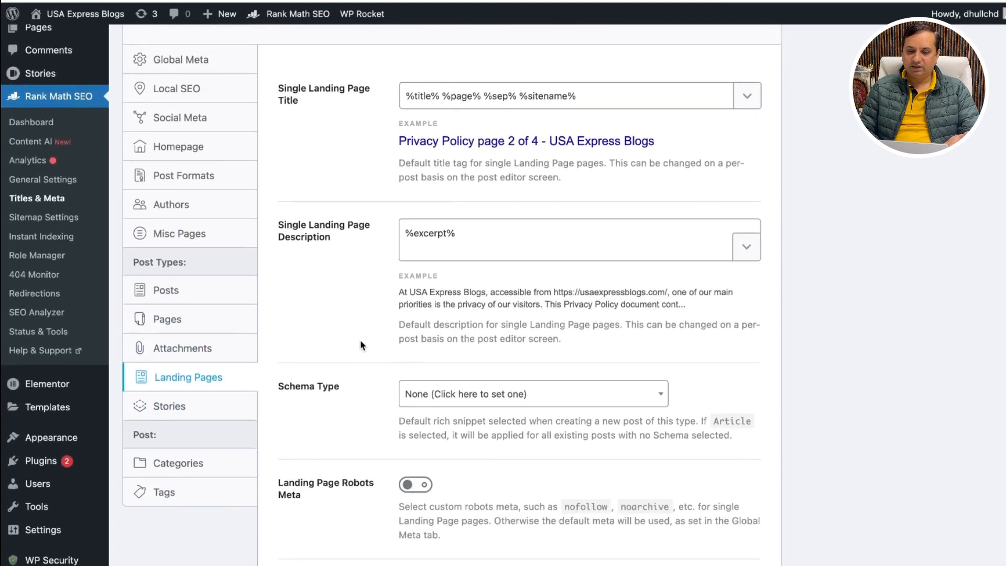
scroll(348, 403, "down", 4)
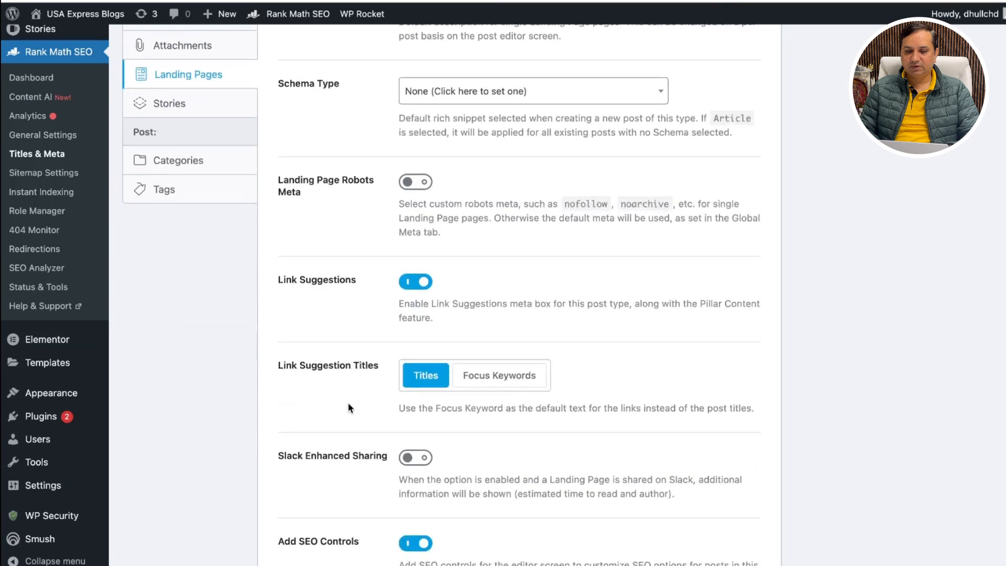
scroll(278, 194, "up", 1)
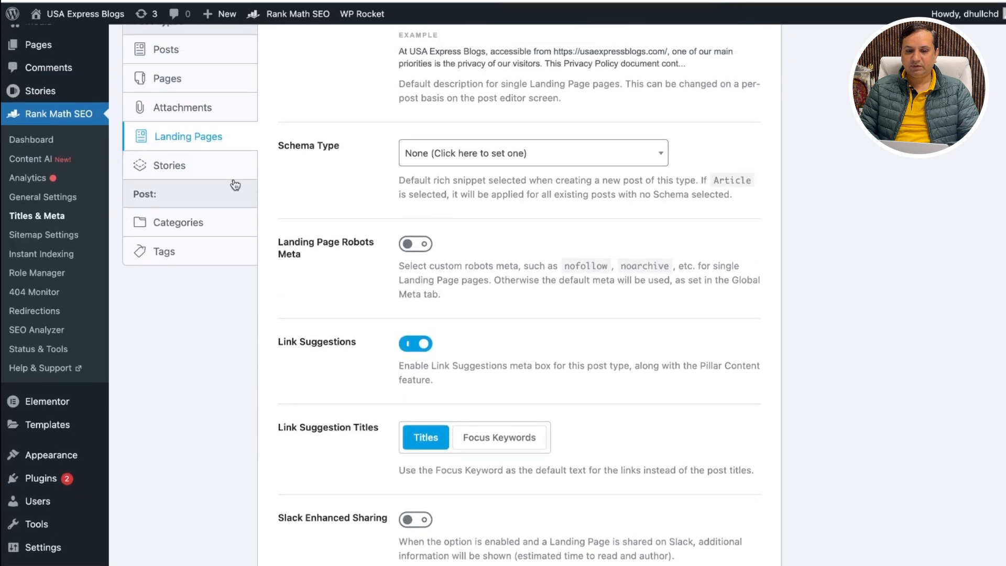
Open the Stories settings and review the single story title, archive title, archive description, schema type and headline fields.
left_click(203, 171)
scroll(345, 199, "up", 9)
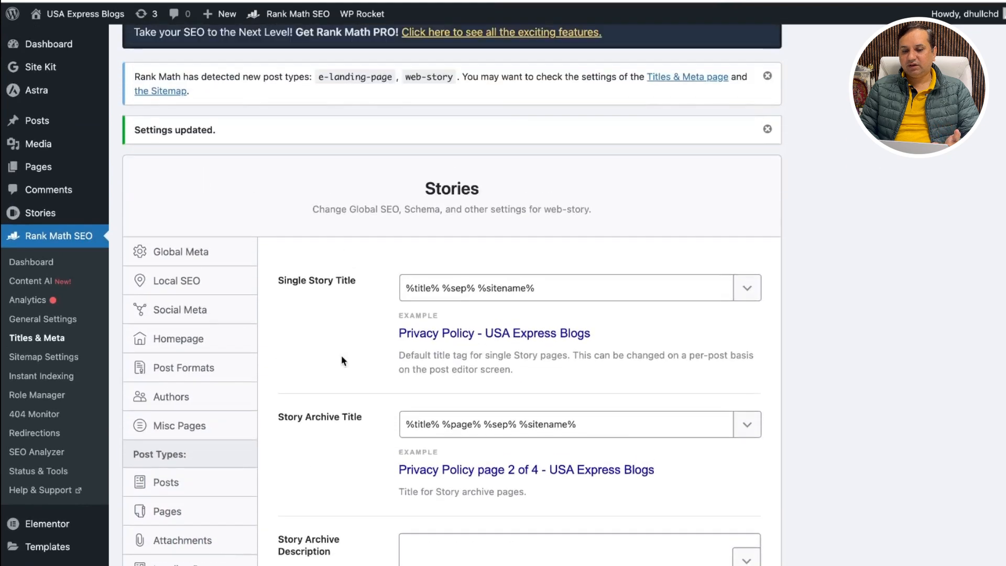
scroll(341, 354, "down", 9)
scroll(341, 354, "up", 6)
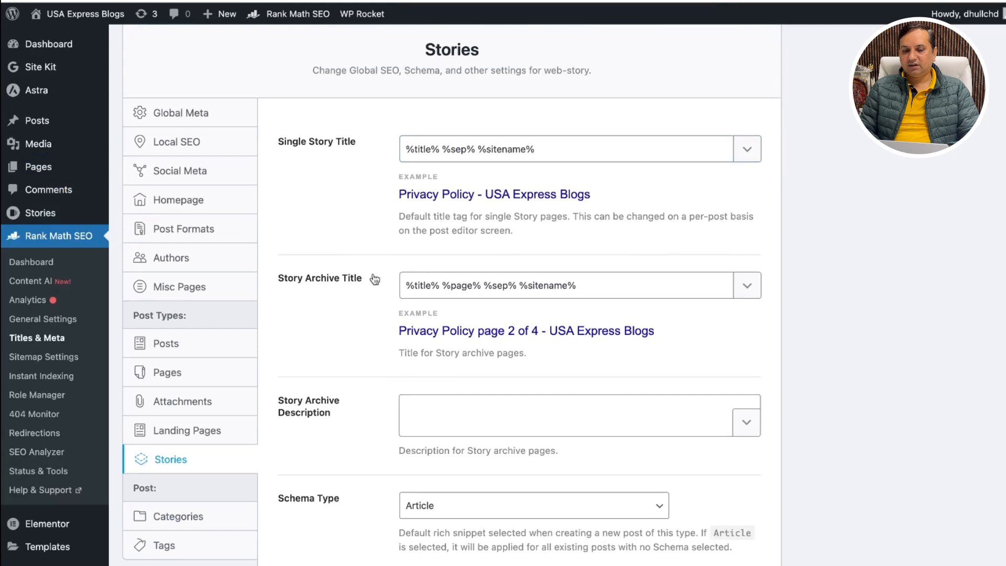
scroll(323, 356, "down", 3)
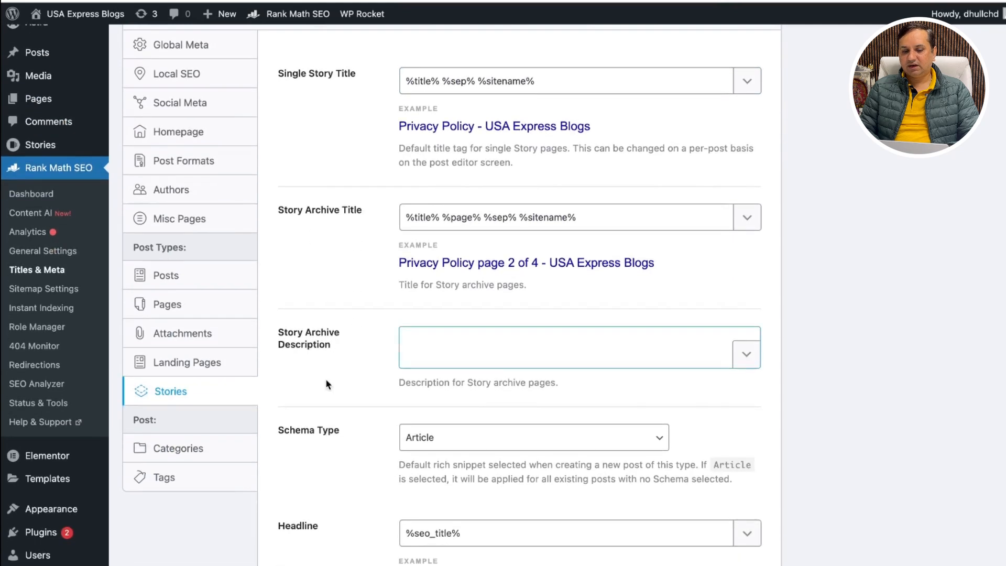
scroll(326, 382, "down", 1)
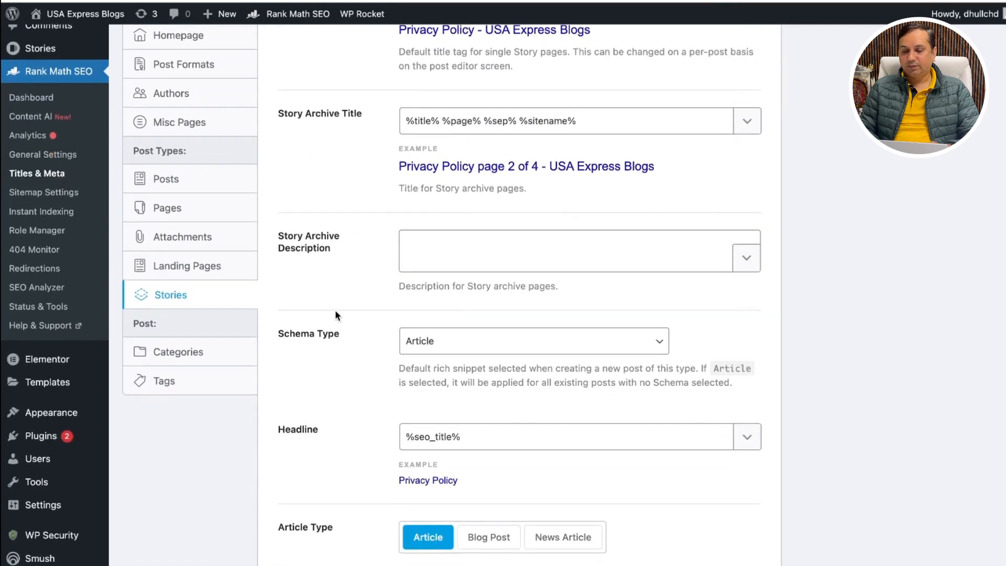
scroll(345, 374, "down", 2)
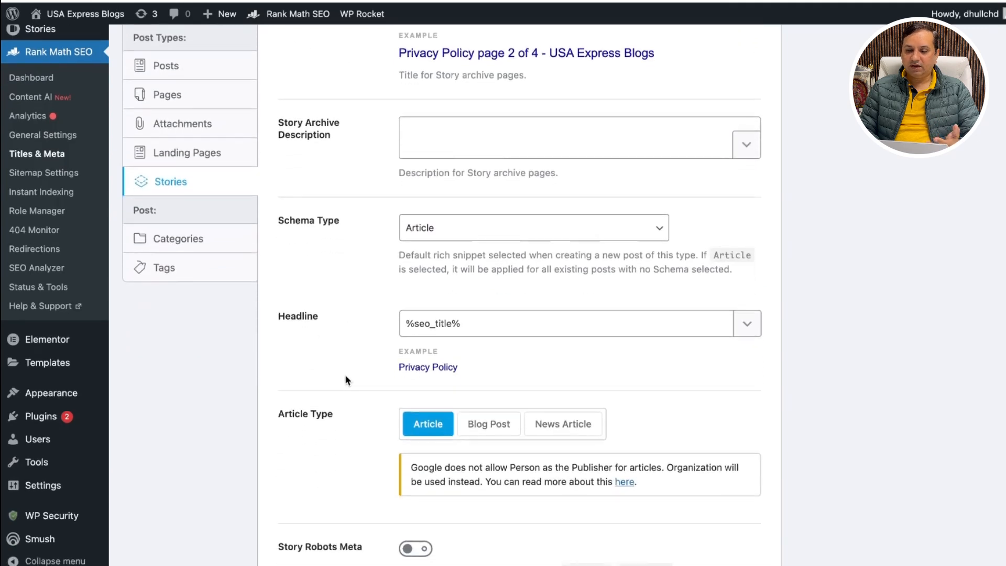
Review the remaining Stories settings, including article type, robots meta, Facebook thumbnail, Slack sharing and the choices available for Primary Taxonomy.
scroll(345, 380, "down", 1)
scroll(335, 411, "down", 2)
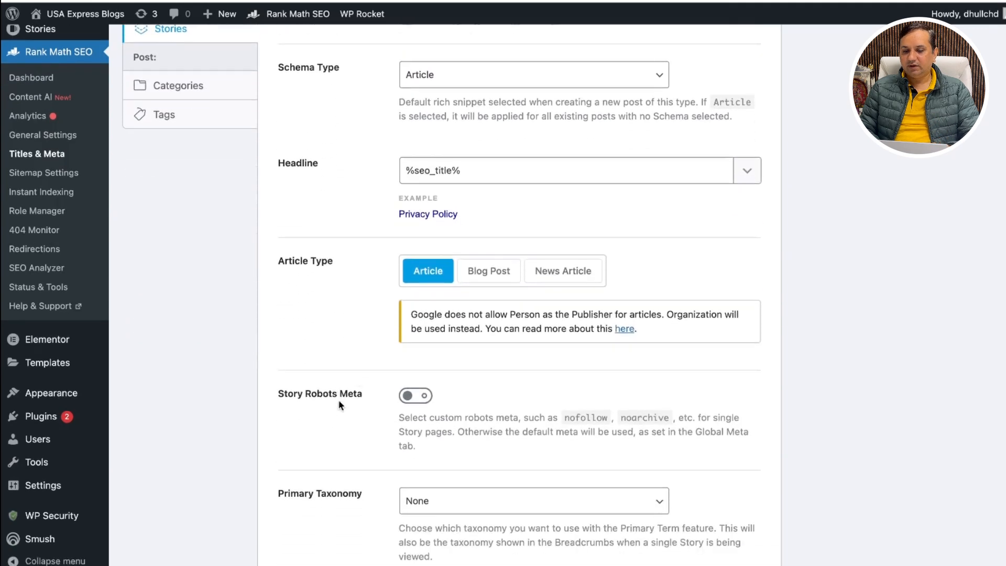
scroll(357, 398, "down", 2)
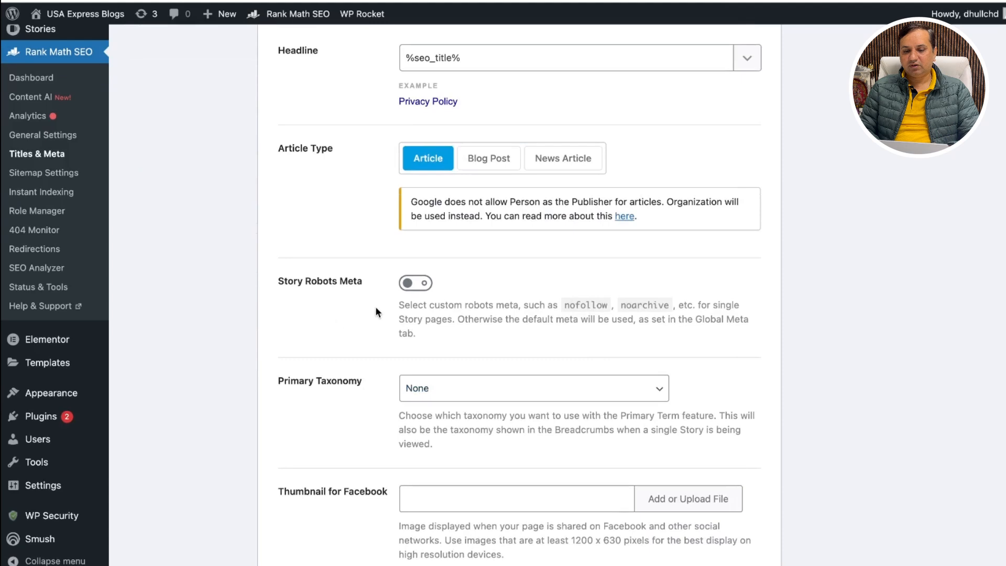
scroll(351, 369, "down", 4)
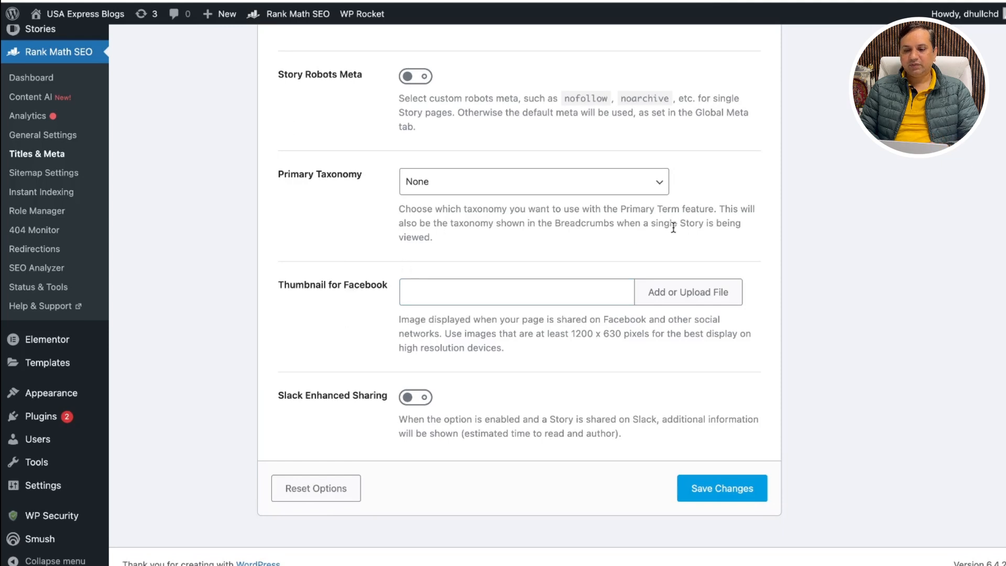
left_click(660, 183)
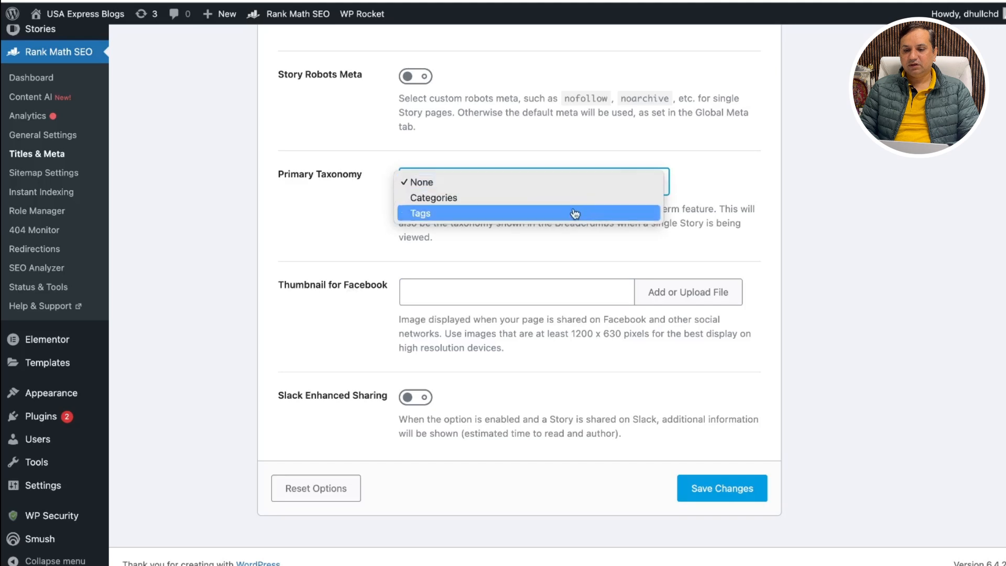
left_click(313, 222)
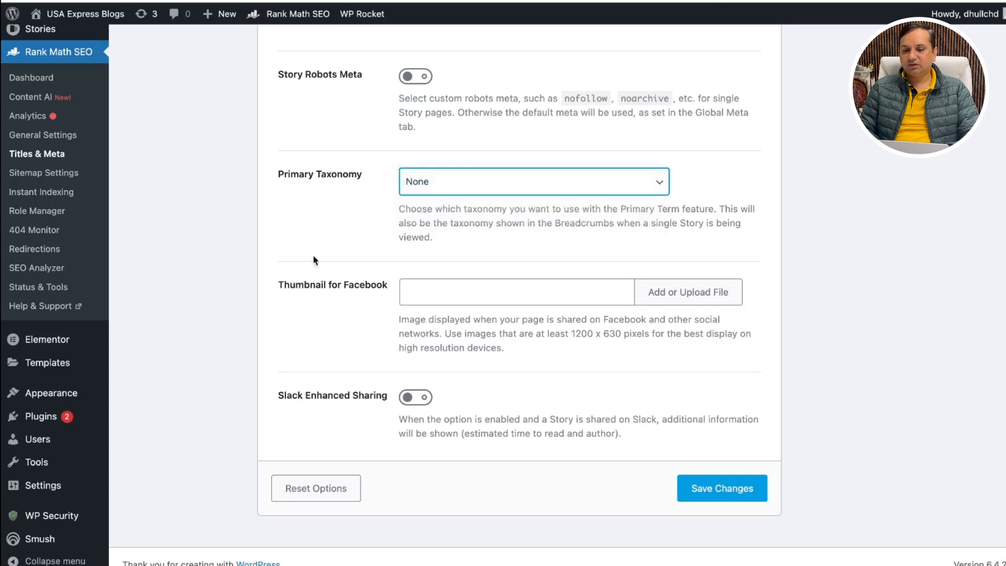
scroll(328, 362, "down", 1)
scroll(329, 367, "up", 10)
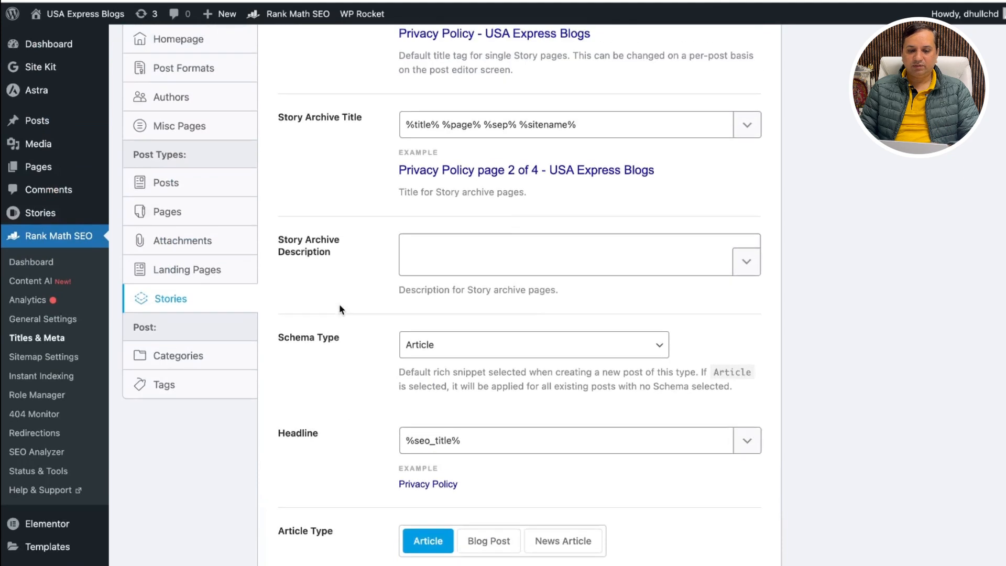
Open the Categories settings and review the archive titles, archive descriptions, robots meta, Slack sharing, SEO controls and snippet data options.
left_click(202, 356)
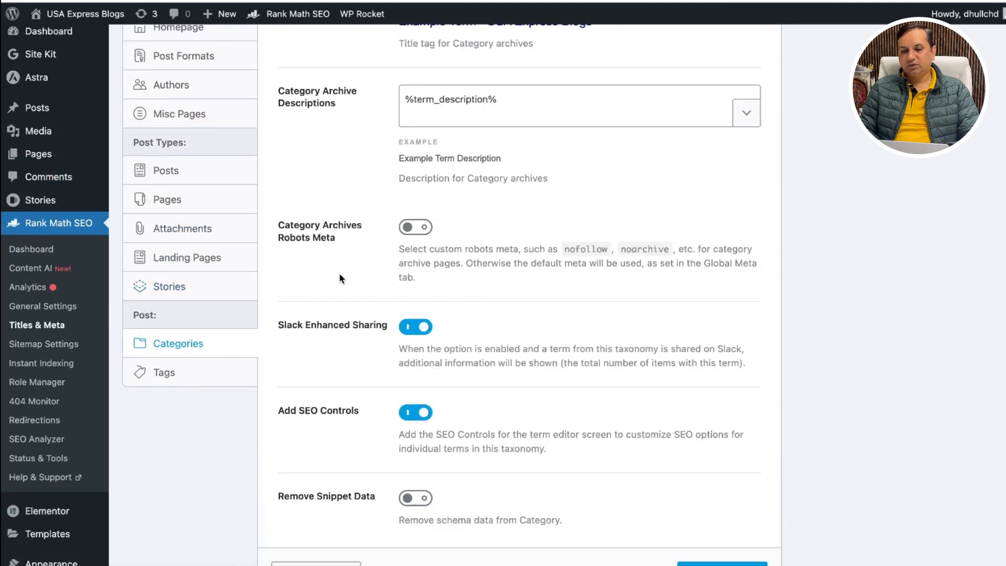
scroll(339, 273, "up", 5)
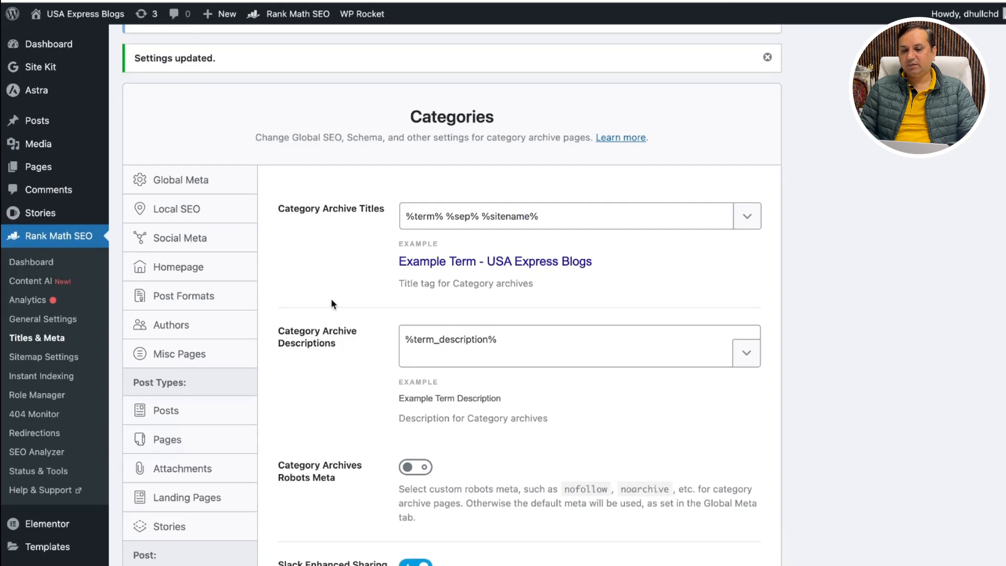
scroll(328, 373, "down", 4)
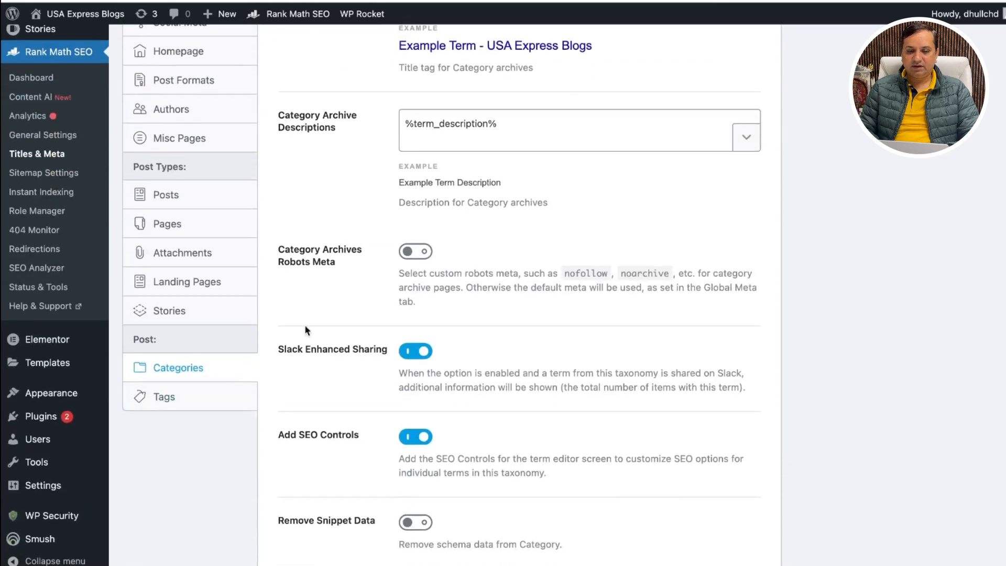
scroll(334, 218, "up", 4)
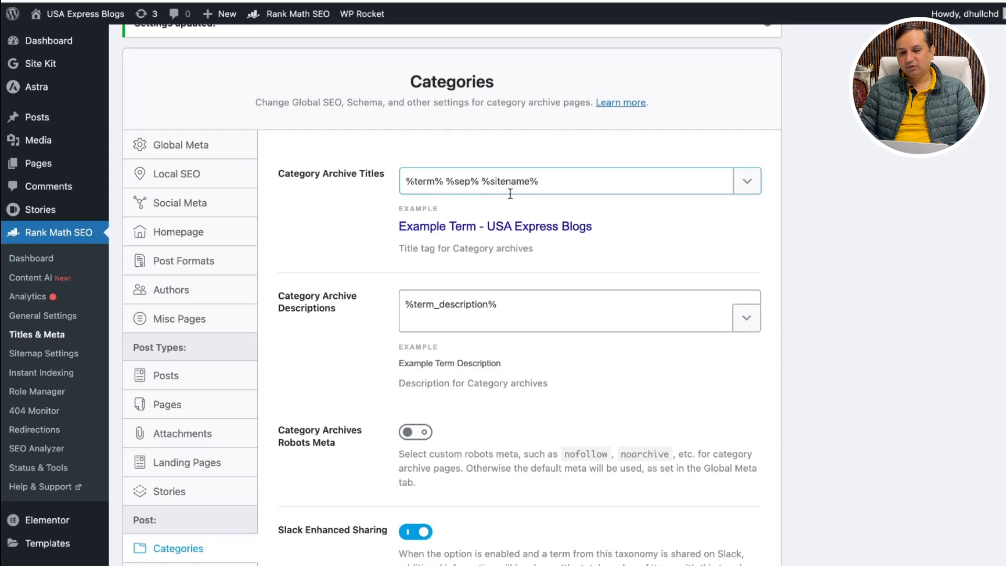
scroll(359, 258, "down", 2)
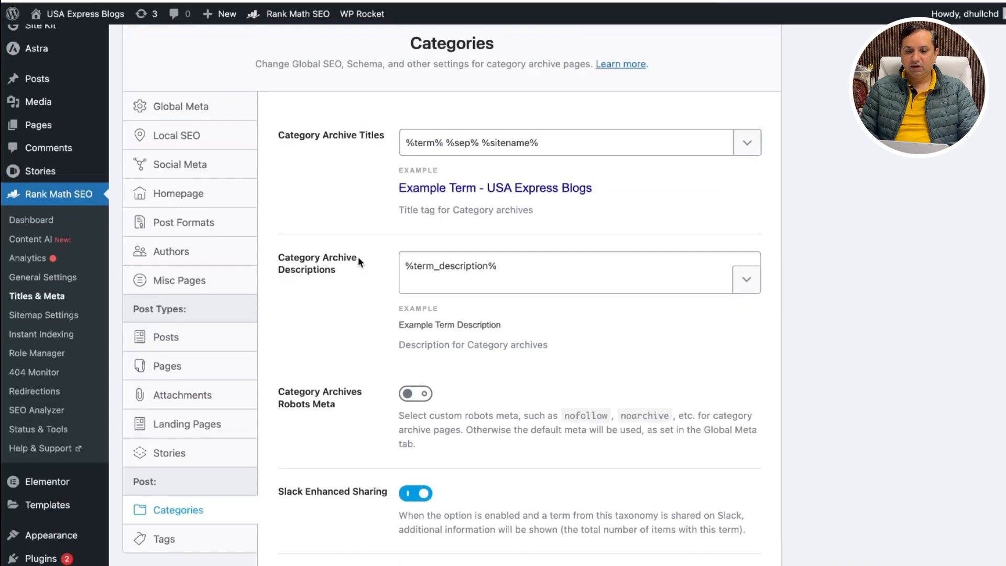
scroll(357, 219, "up", 1)
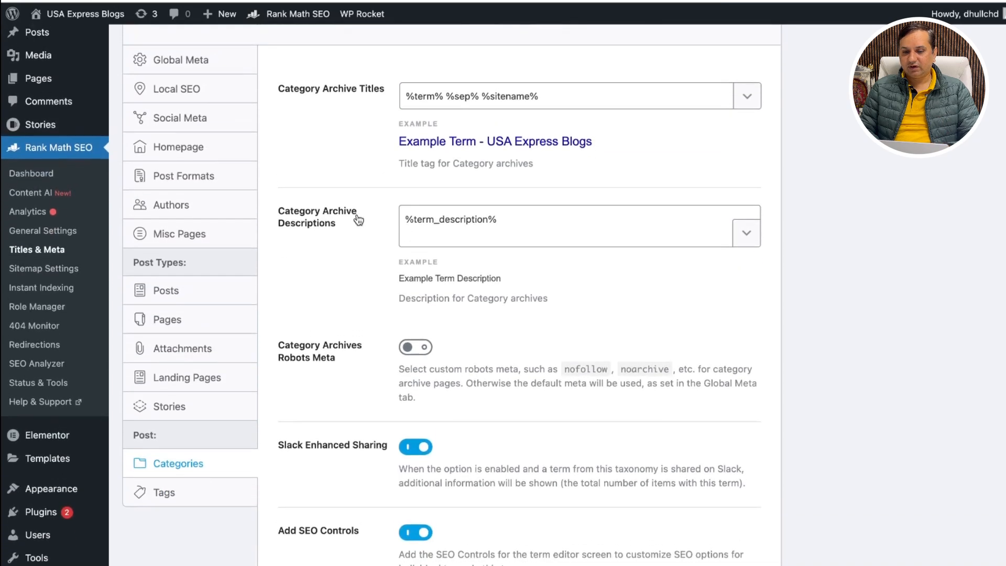
scroll(341, 336, "down", 3)
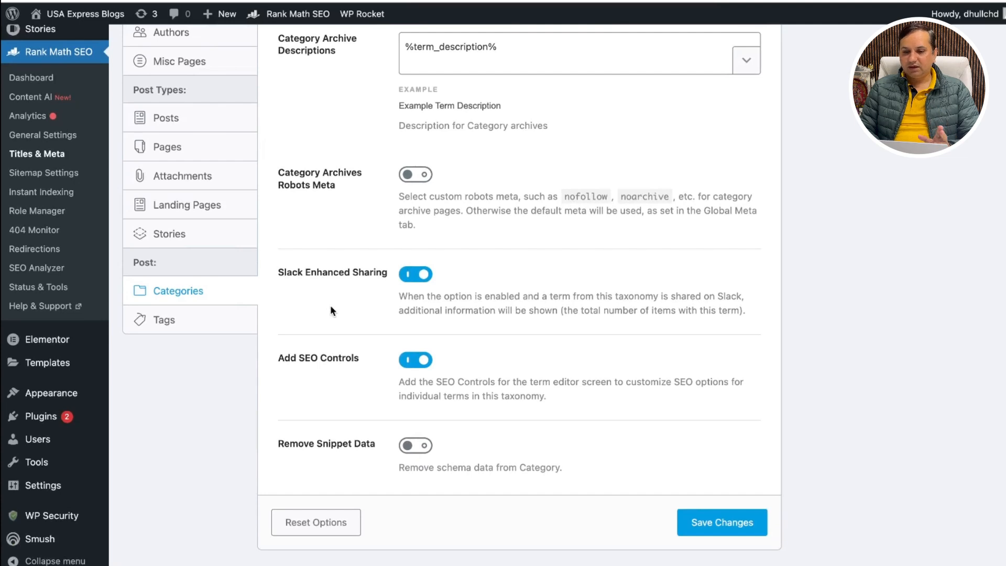
scroll(330, 309, "down", 2)
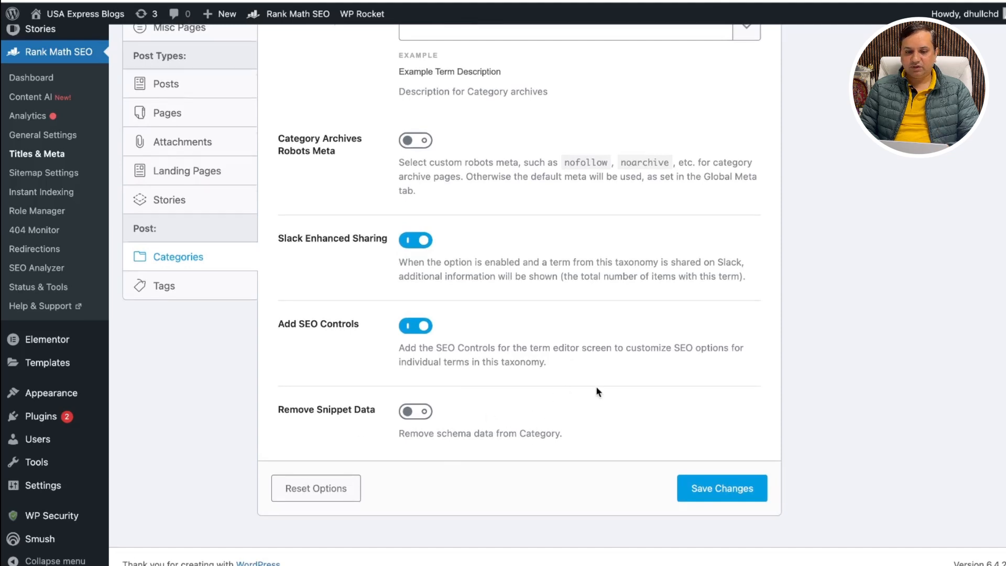
scroll(597, 392, "up", 1)
Open the Tags settings and review the archive titles, descriptions, robots meta, advanced robots meta, Slack sharing and SEO controls options.
left_click(166, 345)
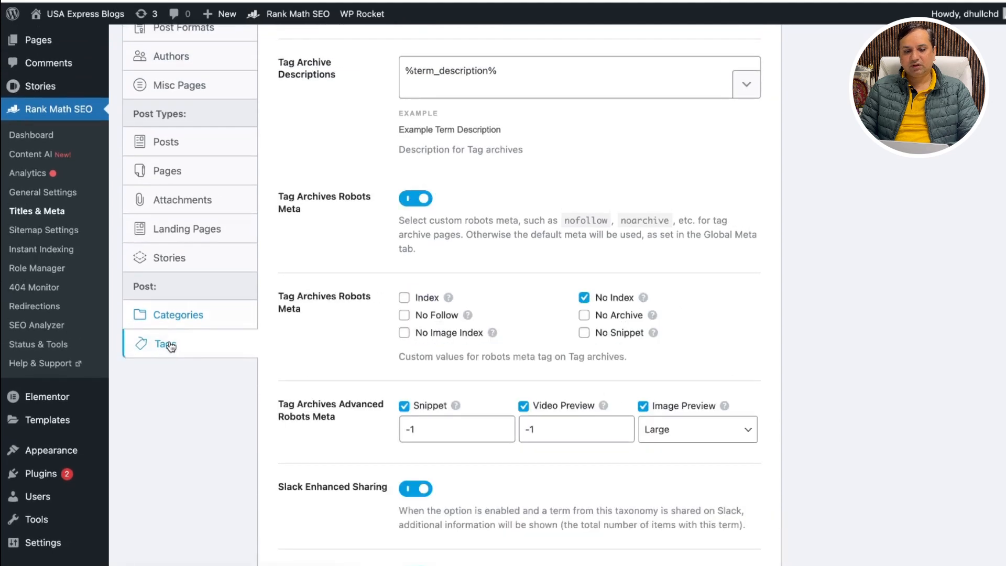
scroll(497, 268, "up", 1)
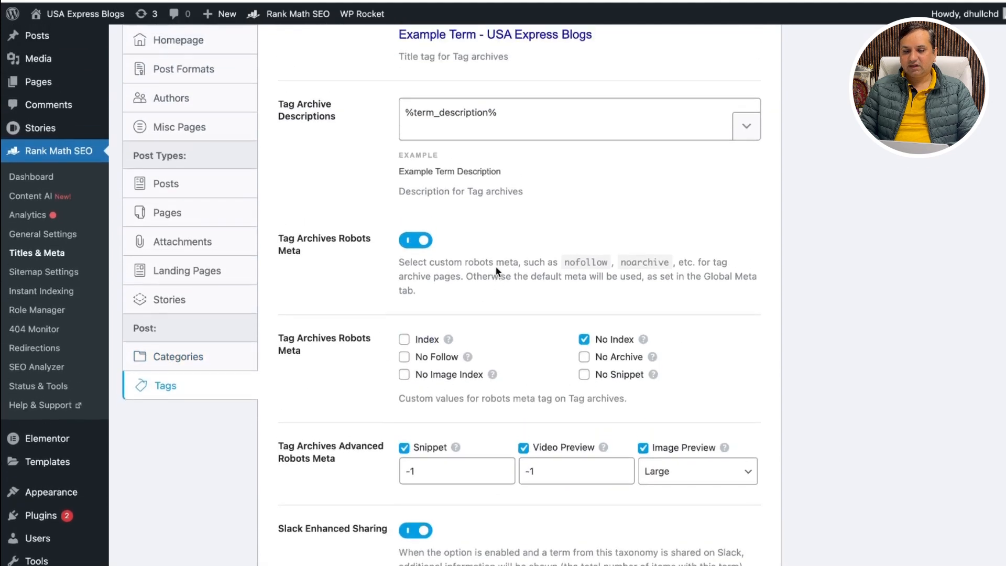
scroll(496, 271, "up", 4)
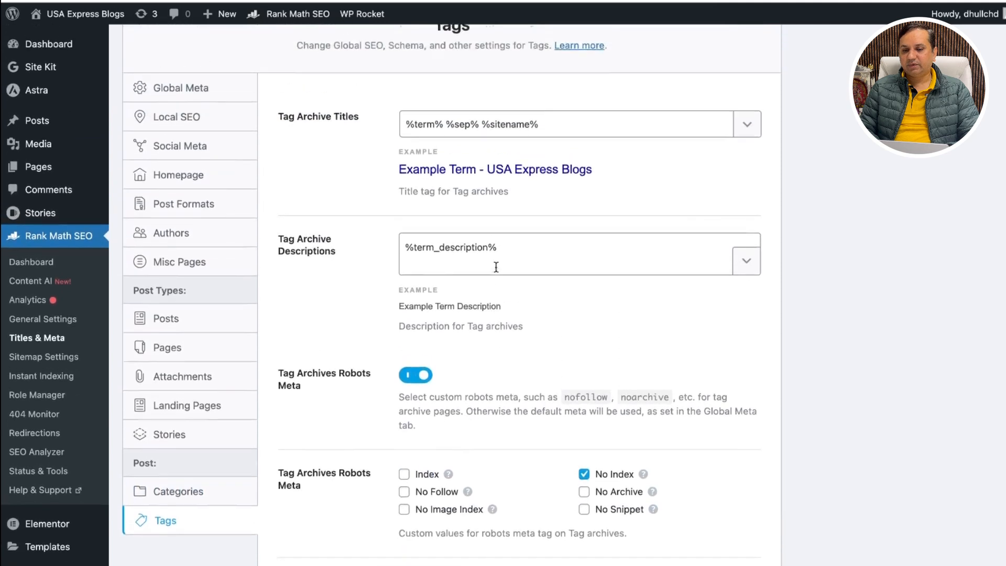
scroll(498, 271, "down", 5)
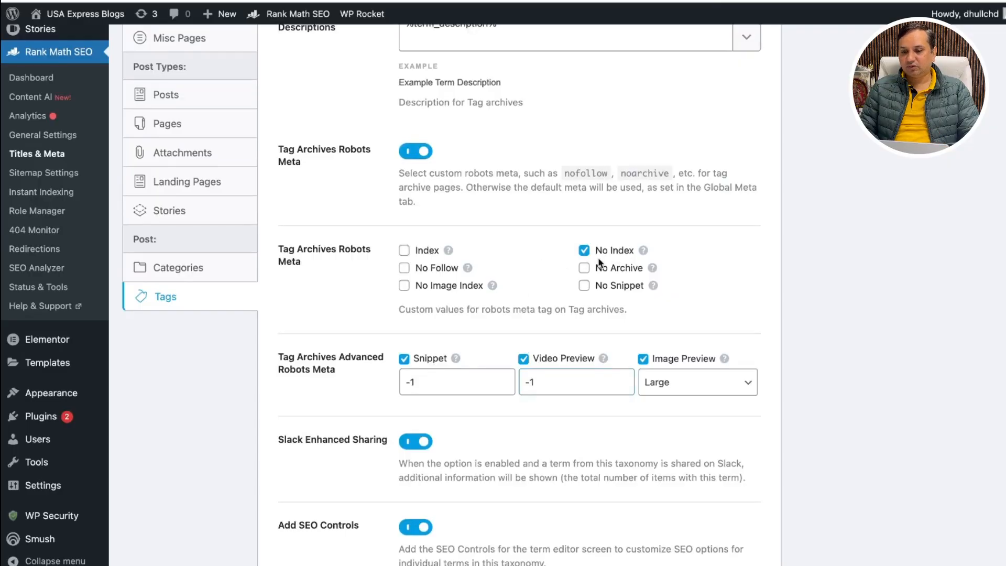
scroll(548, 438, "down", 3)
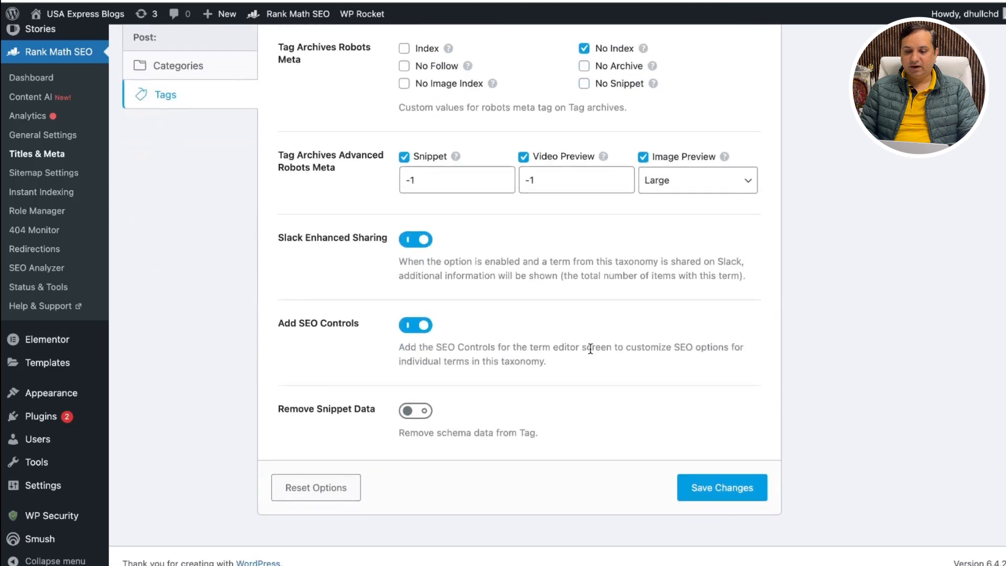
Save the Tags settings and open the general Sitemap Settings.
left_click(729, 495)
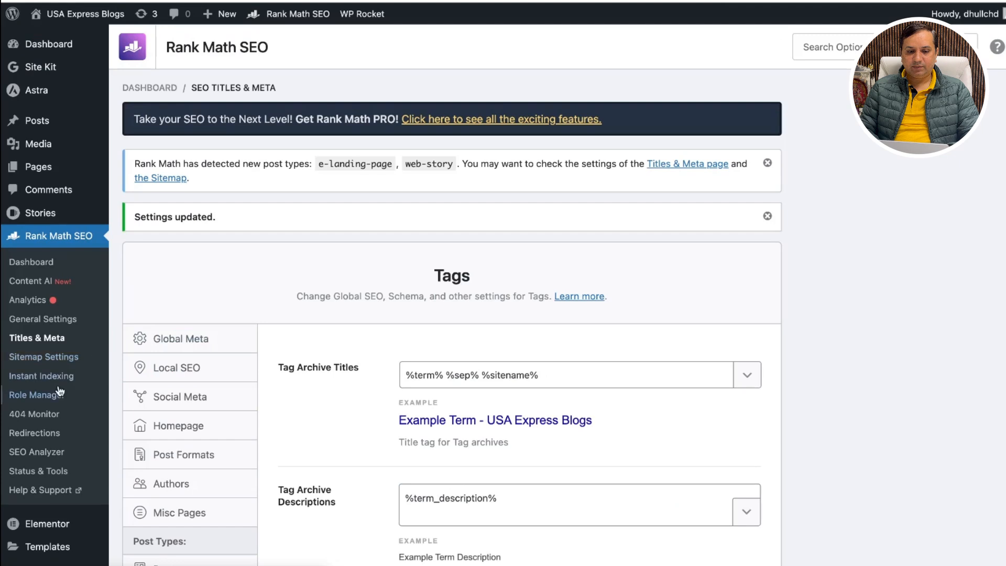
left_click(47, 359)
scroll(344, 414, "down", 3)
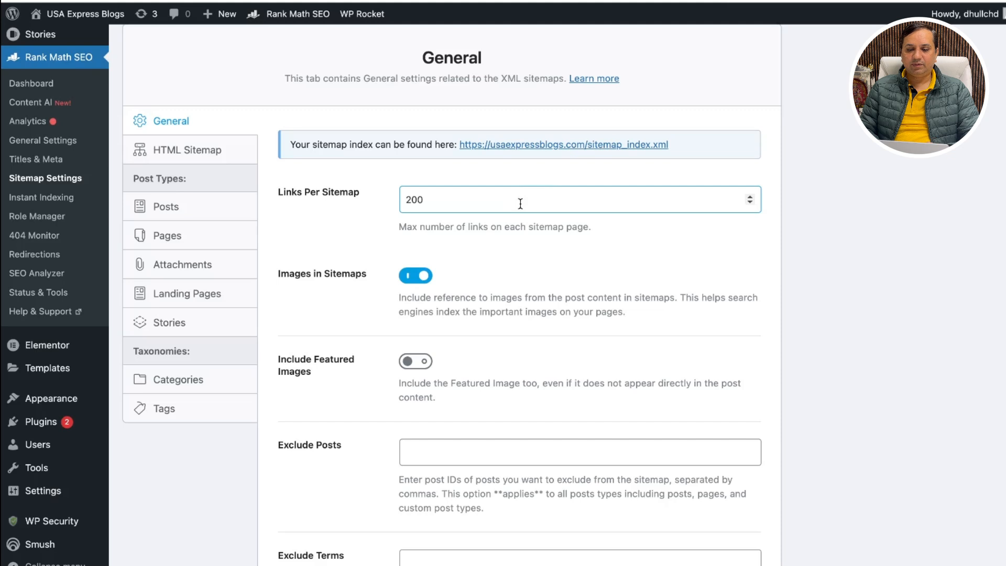
left_click(678, 199)
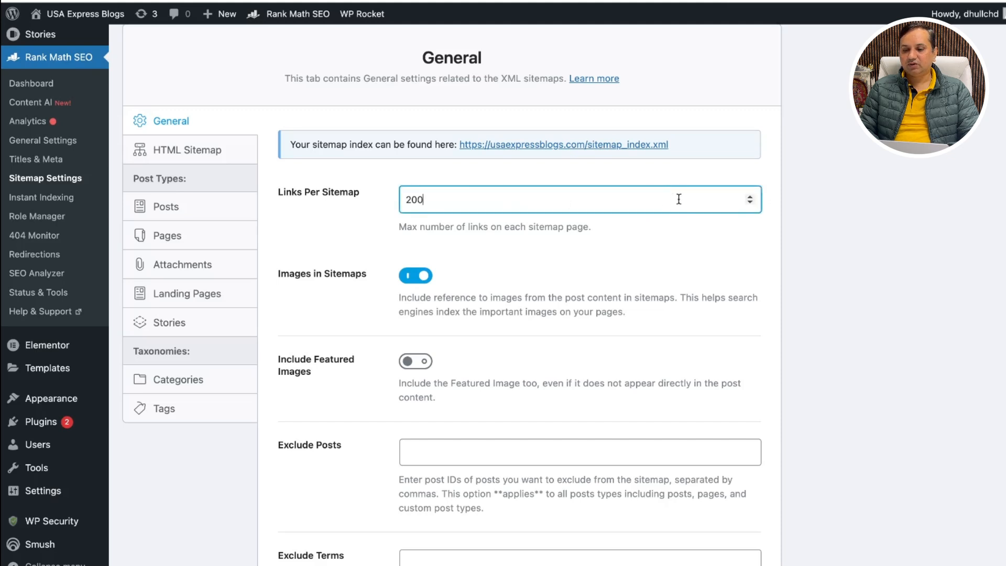
left_click(751, 203)
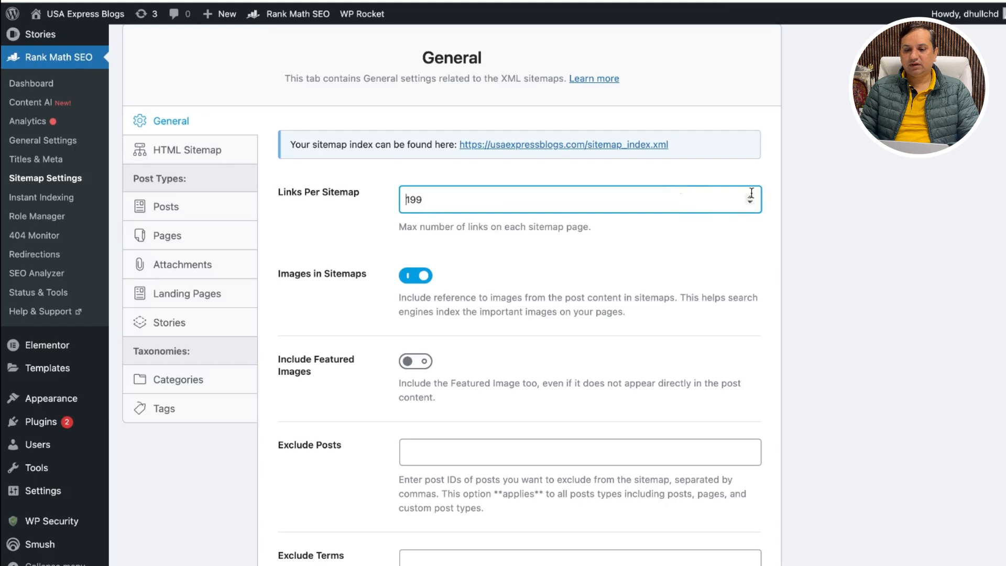
left_click(751, 197)
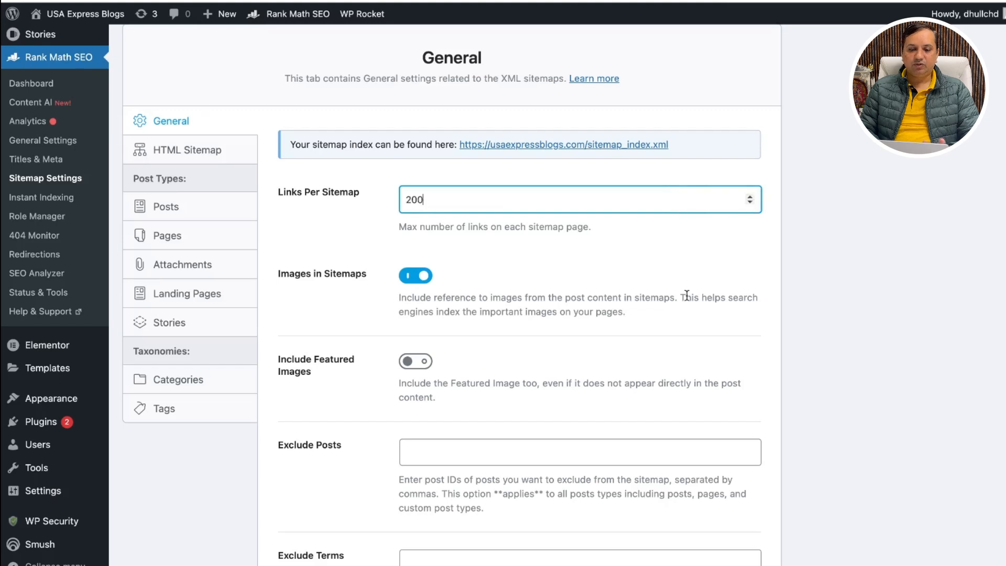
Turn on Include Featured Images in the general sitemap settings and save the changes.
scroll(687, 295, "down", 1)
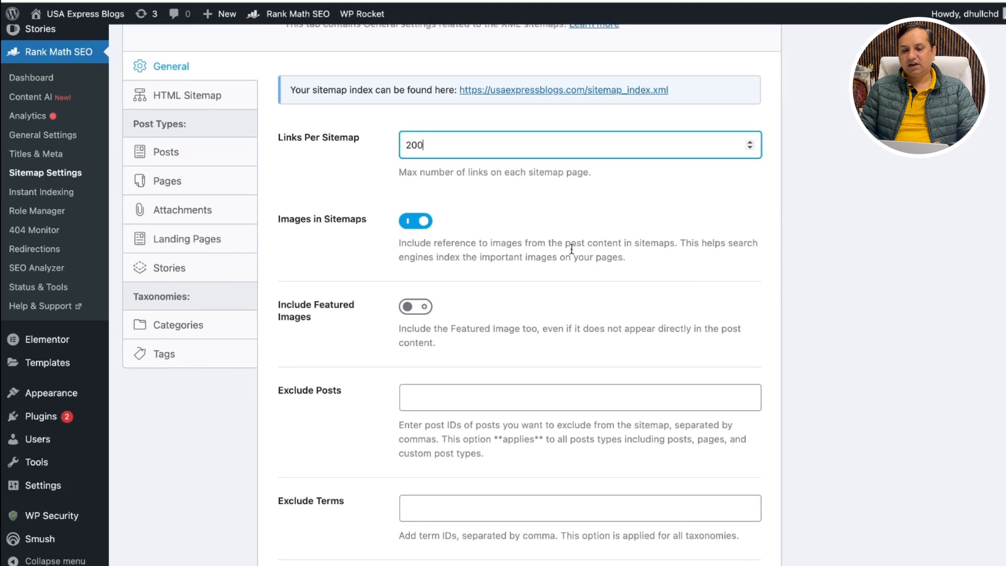
scroll(572, 249, "down", 1)
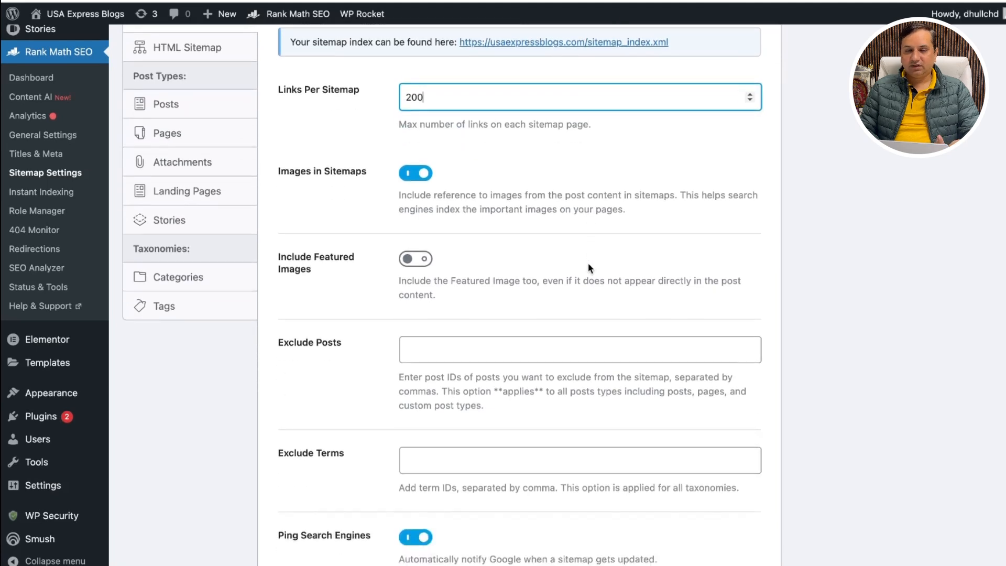
scroll(591, 267, "down", 1)
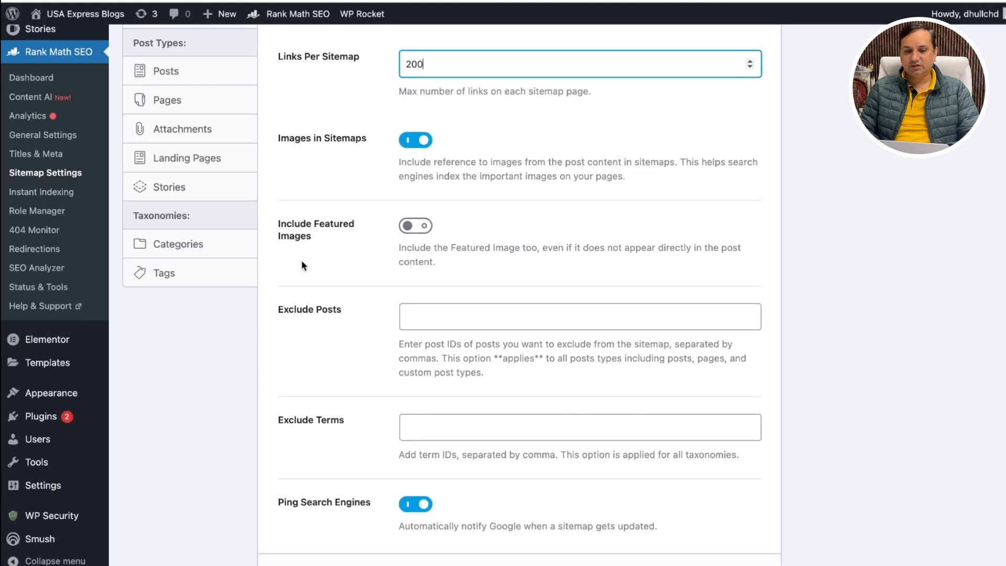
scroll(574, 238, "down", 3)
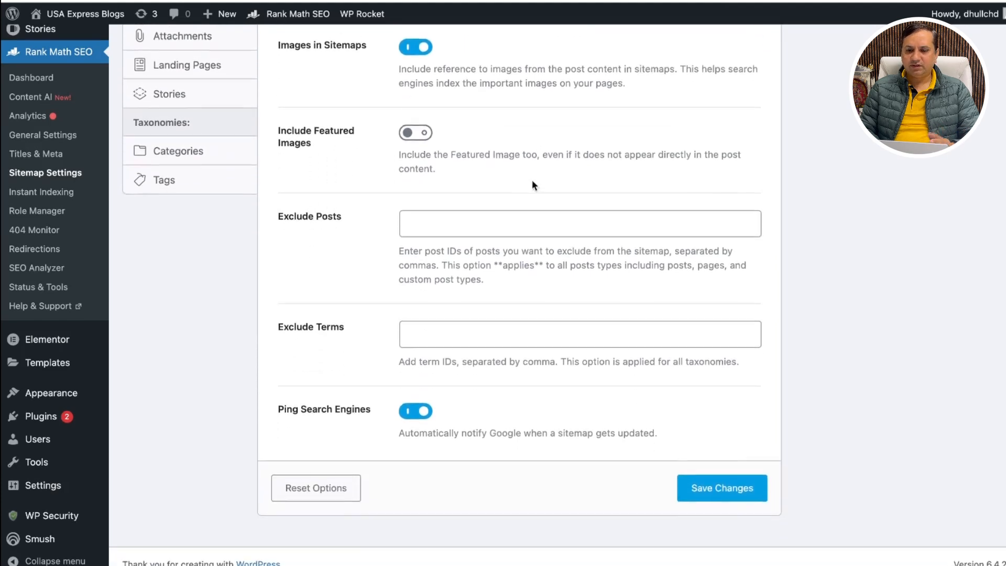
left_click(423, 137)
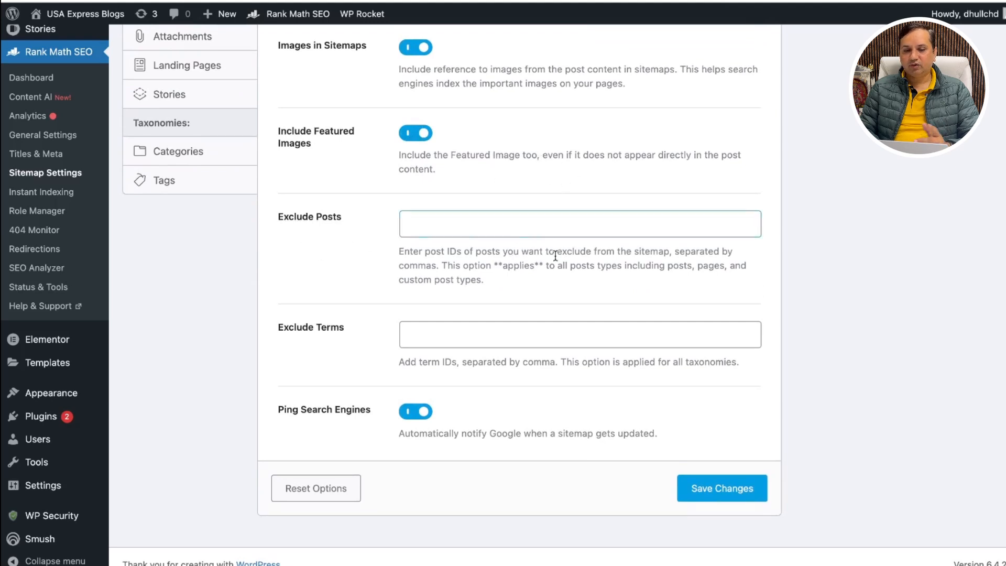
scroll(555, 255, "down", 1)
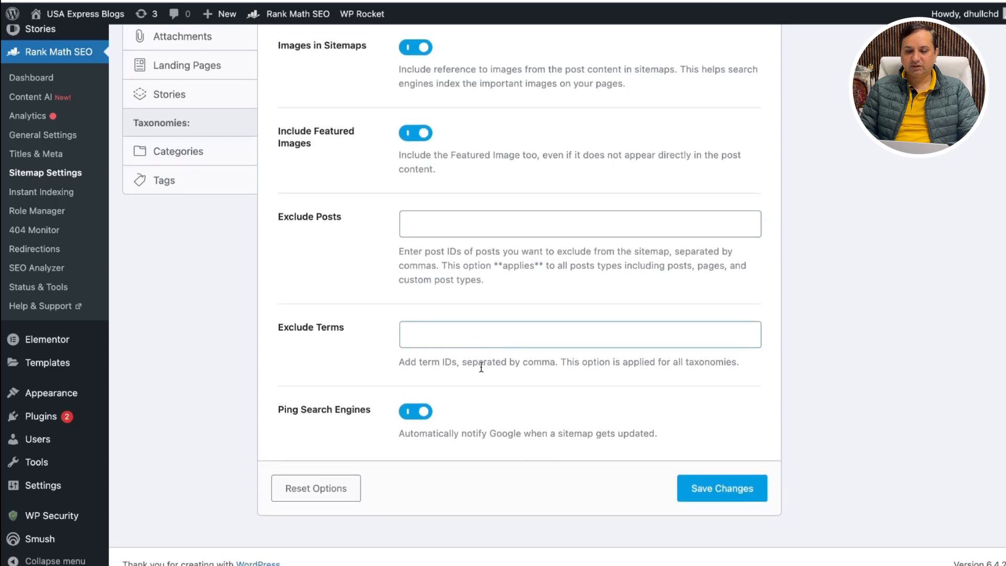
left_click(508, 339)
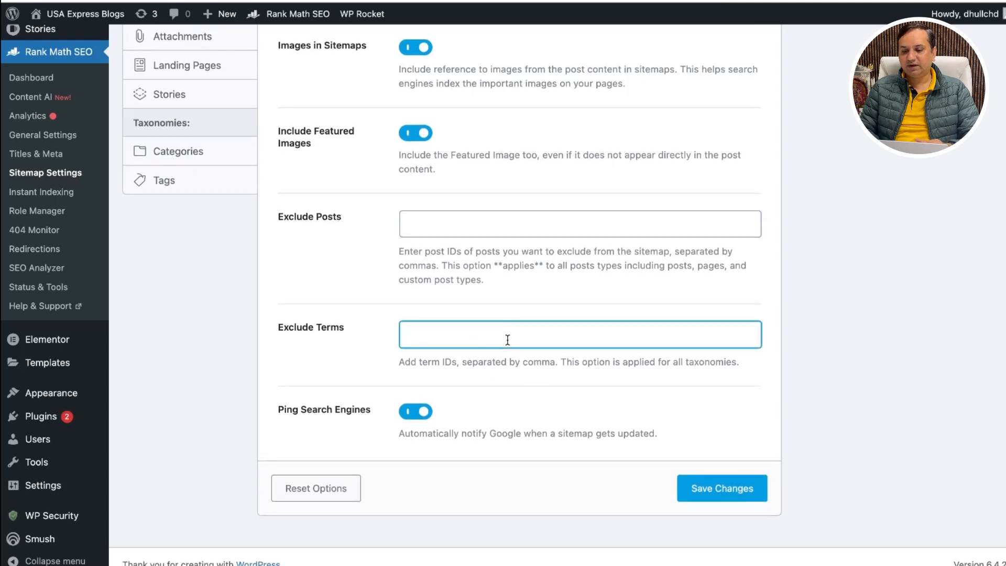
scroll(602, 364, "up", 2)
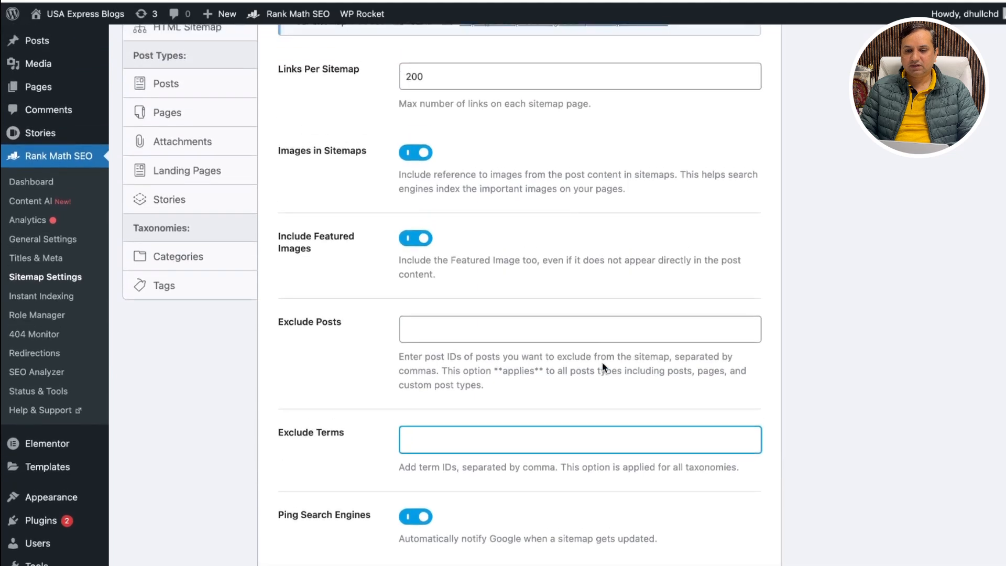
left_click(714, 554)
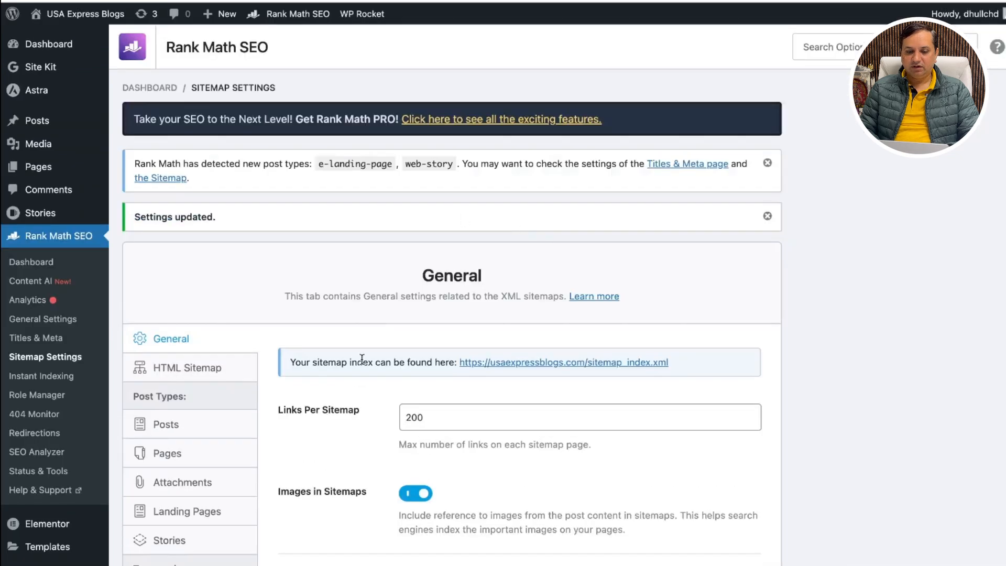
Recheck the saved general sitemap settings and review the sitemap inclusion and image custom field options for Posts.
scroll(303, 434, "down", 5)
scroll(304, 438, "down", 3)
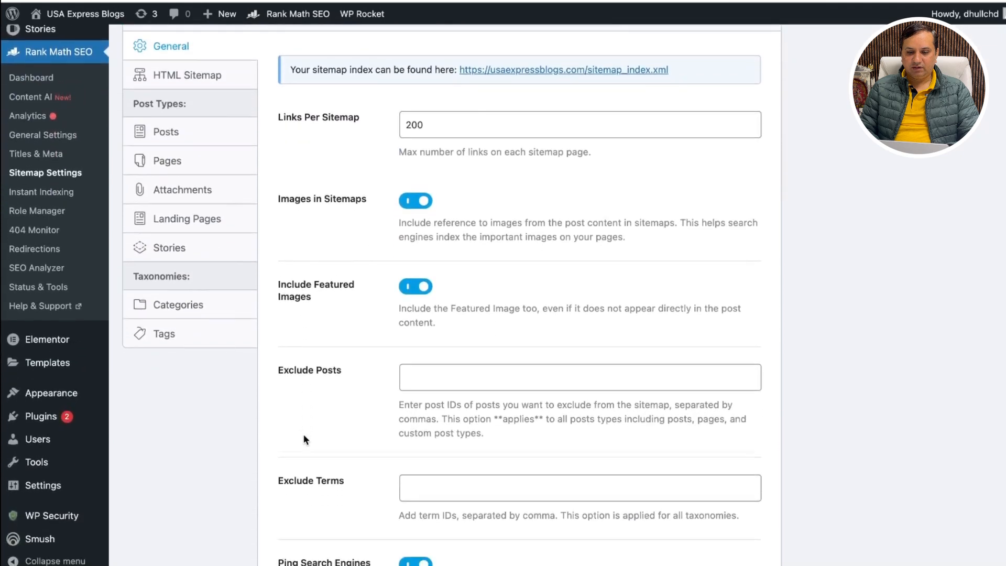
scroll(306, 440, "up", 3)
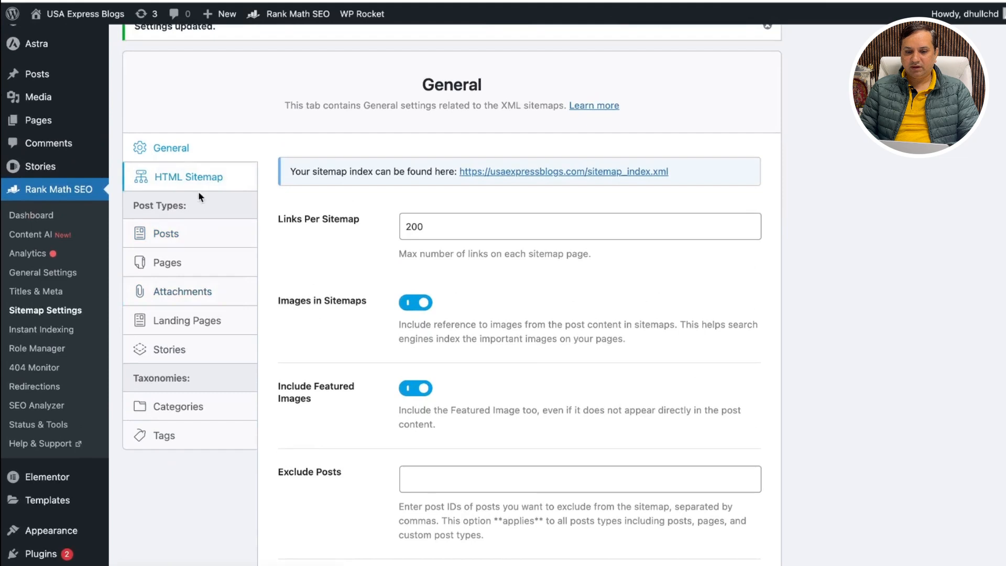
left_click(195, 241)
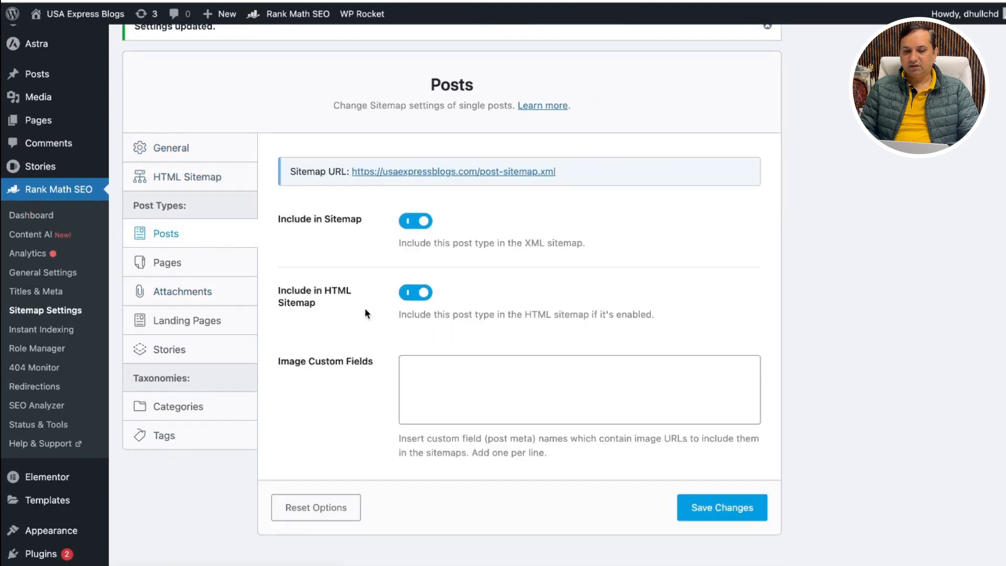
scroll(618, 300, "down", 1)
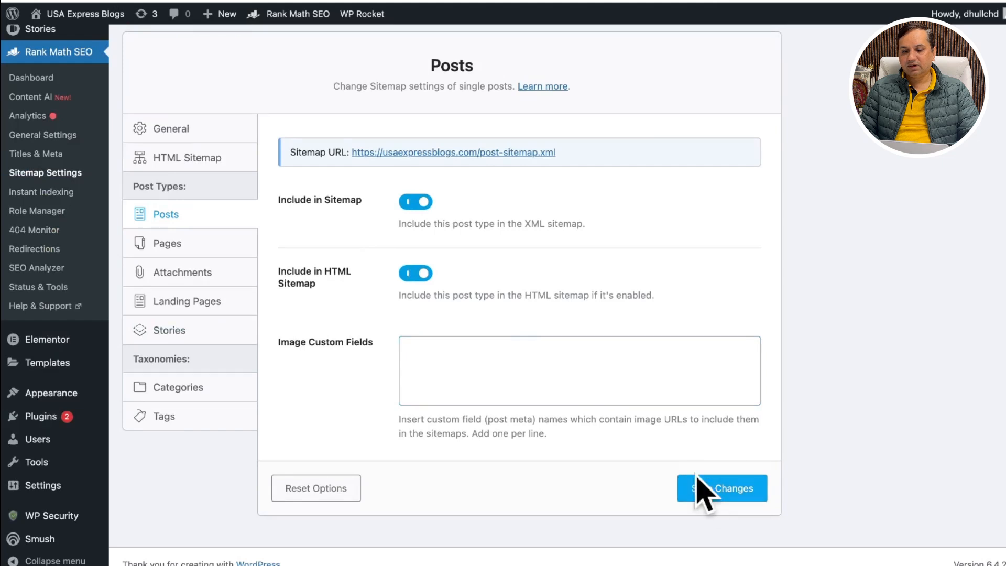
Review the sitemap inclusion options for Pages, Attachments, Landing Pages, Stories, Categories and Tags.
left_click(178, 251)
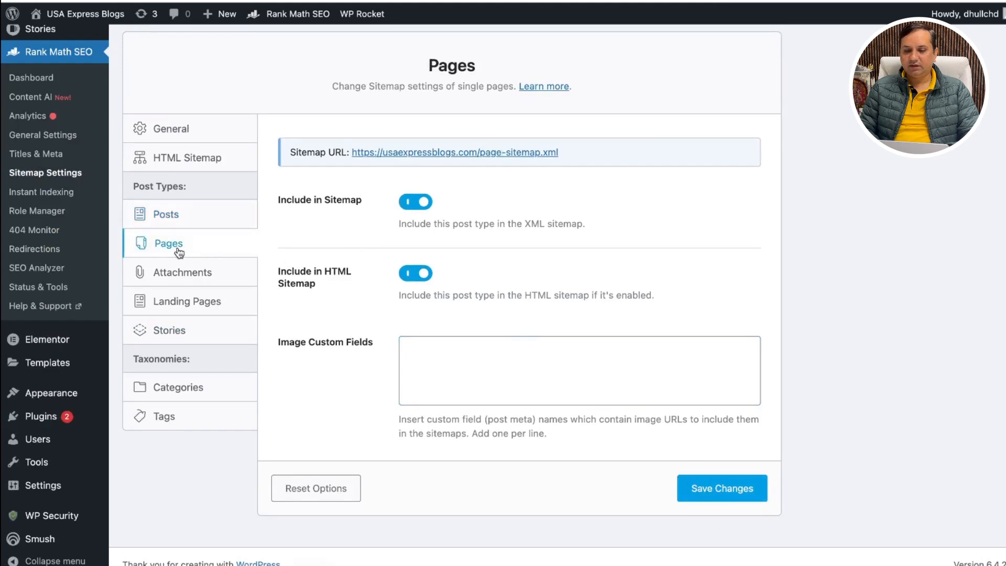
left_click(215, 278)
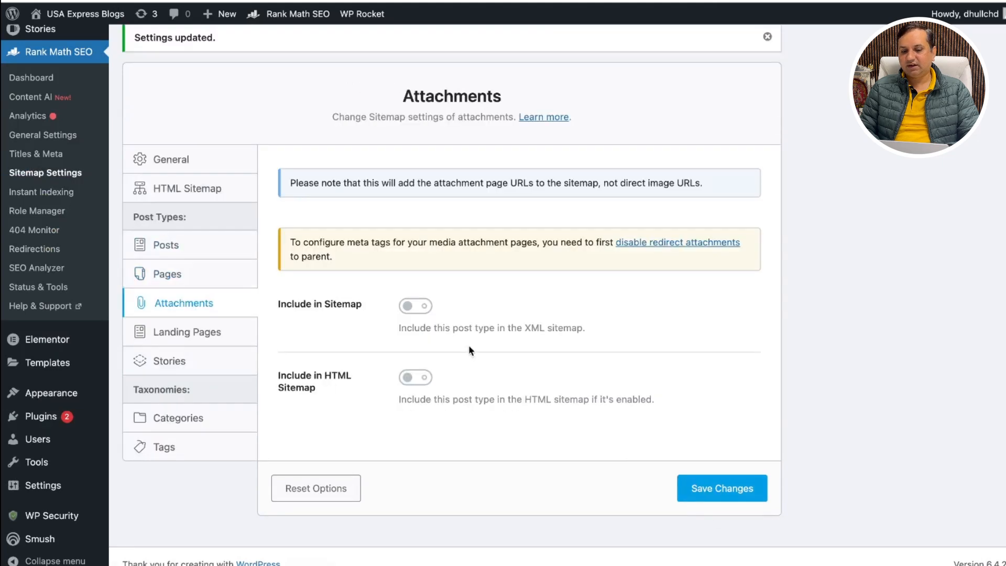
left_click(215, 337)
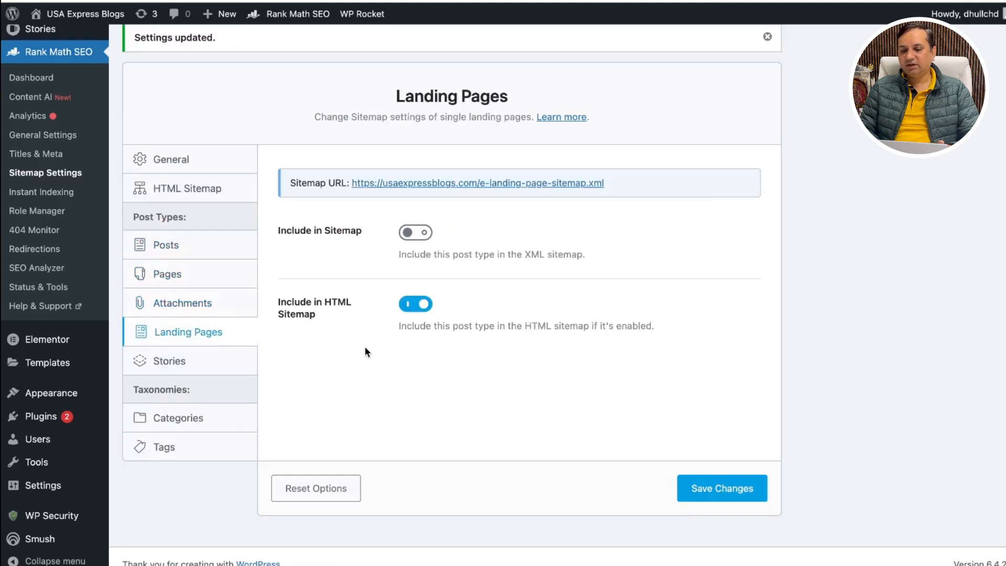
left_click(195, 364)
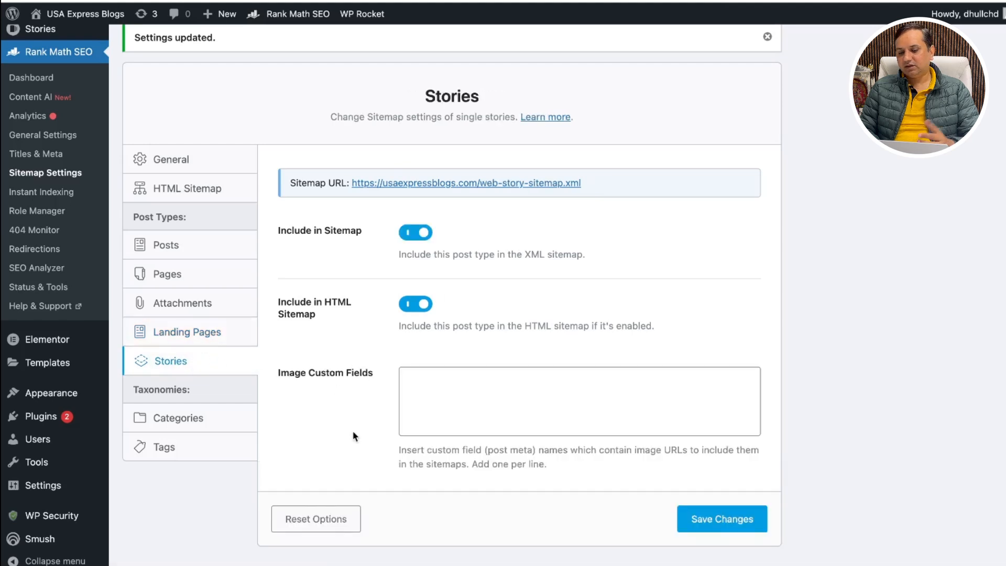
scroll(354, 471, "down", 1)
left_click(217, 394)
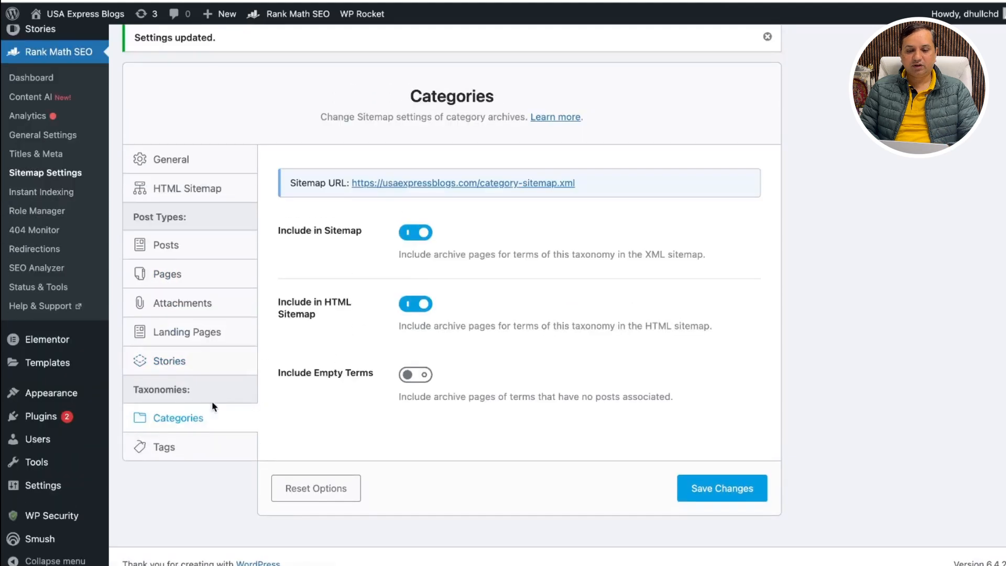
left_click(195, 447)
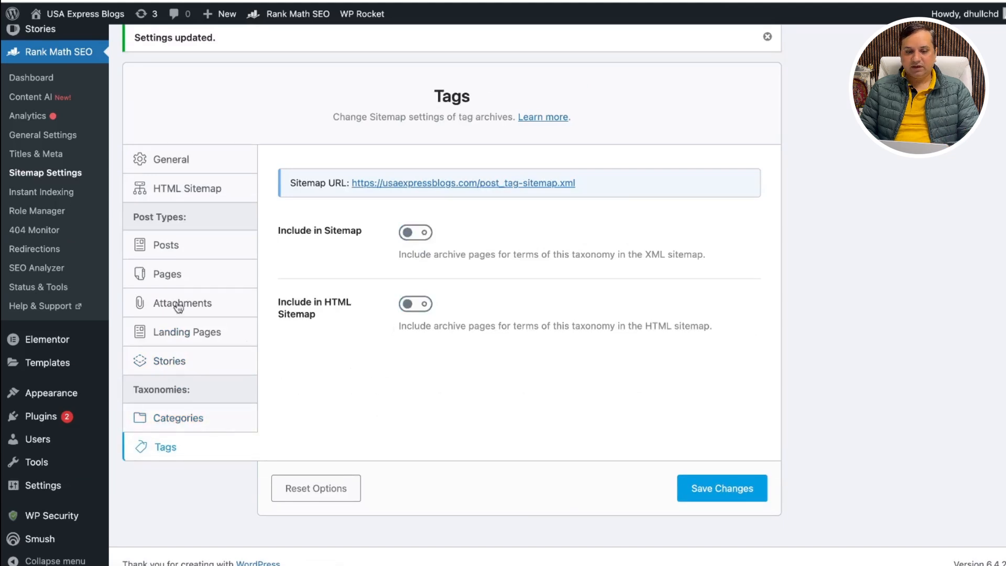
Review the Instant Indexing page for submitting URLs and the Role Manager permissions for each user role.
left_click(47, 194)
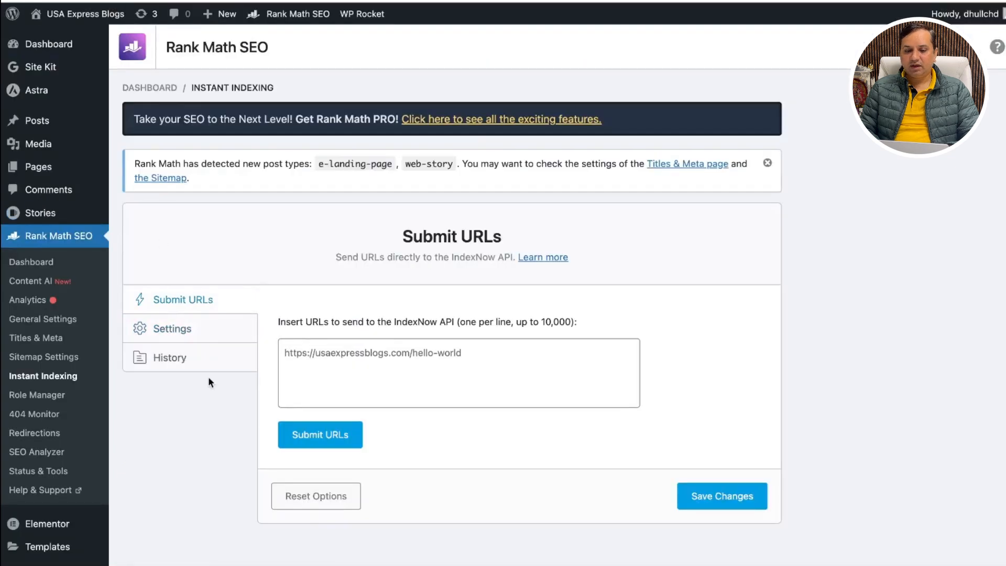
scroll(62, 415, "down", 2)
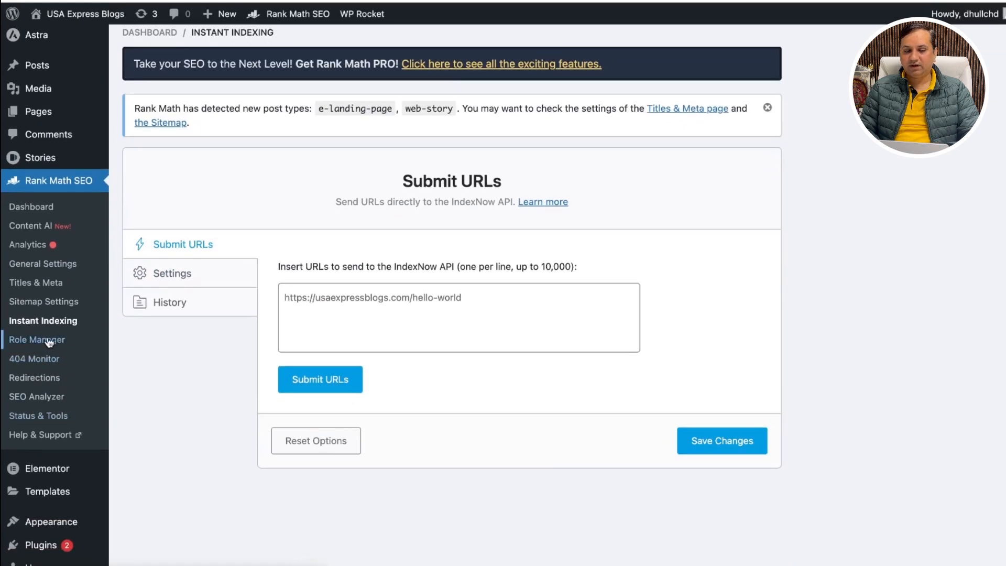
left_click(47, 340)
scroll(193, 411, "down", 6)
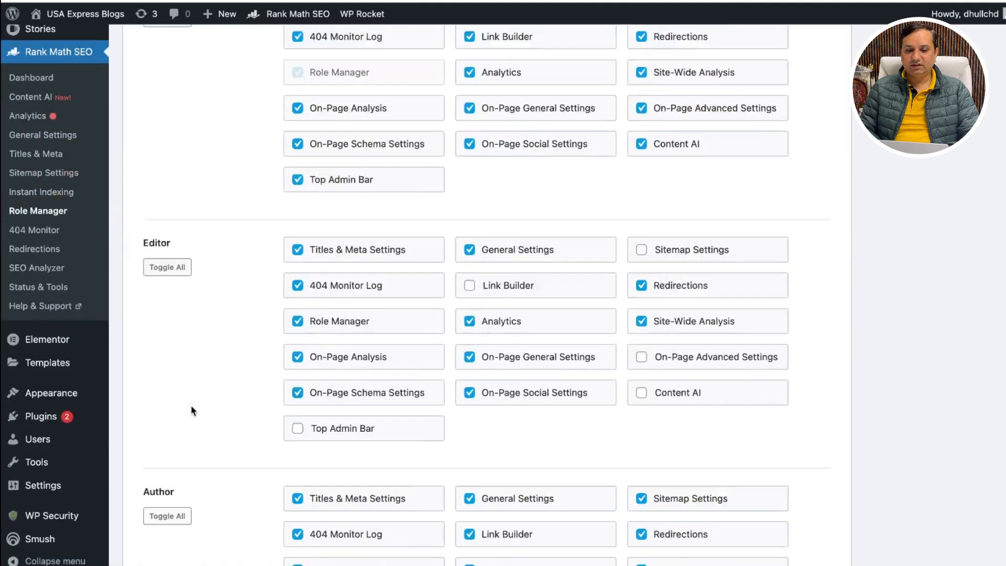
Examine the 404 Monitor log, the Redirections list and the SEO Analyzer page.
left_click(51, 232)
scroll(193, 320, "down", 2)
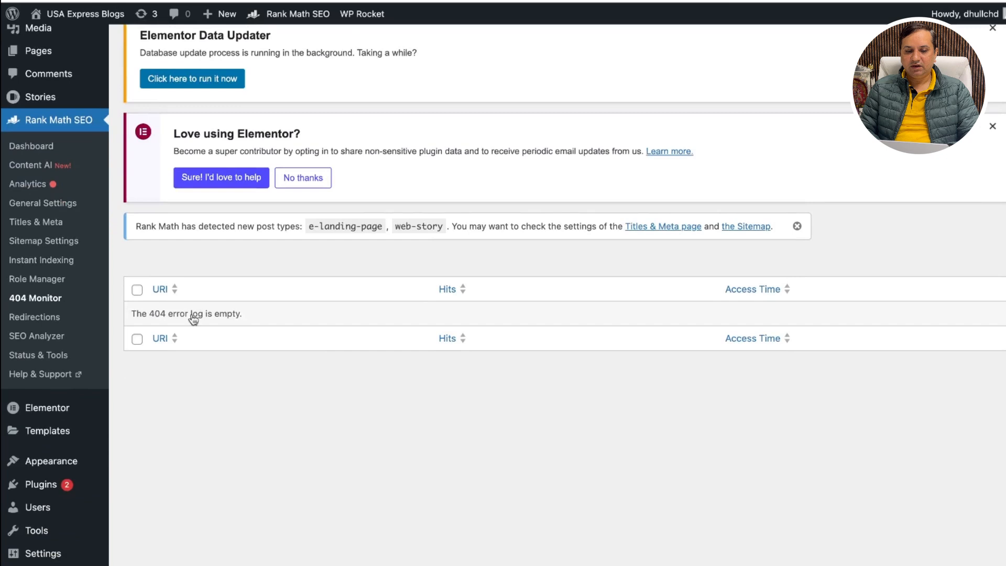
left_click(43, 321)
scroll(397, 398, "down", 3)
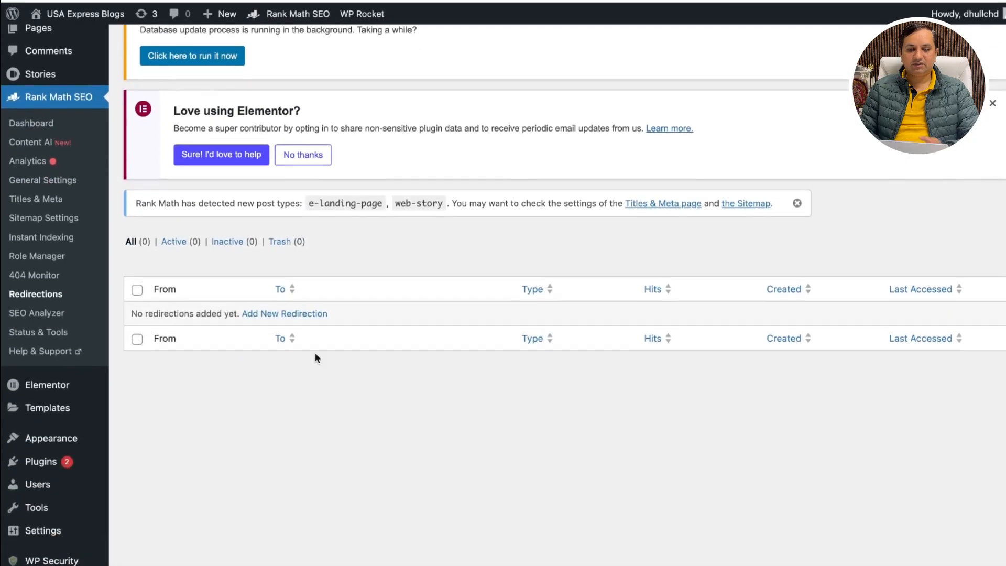
left_click(40, 316)
scroll(474, 360, "down", 2)
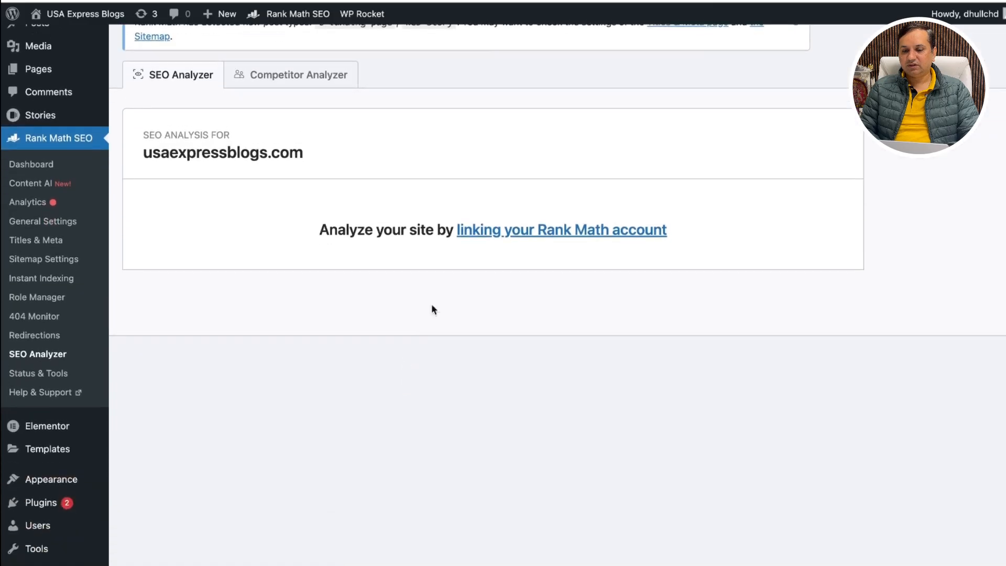
Review the version rollback, beta opt-in and auto-update options in Status & Tools, and return to the Rank Math modules dashboard.
left_click(48, 374)
scroll(533, 375, "down", 5)
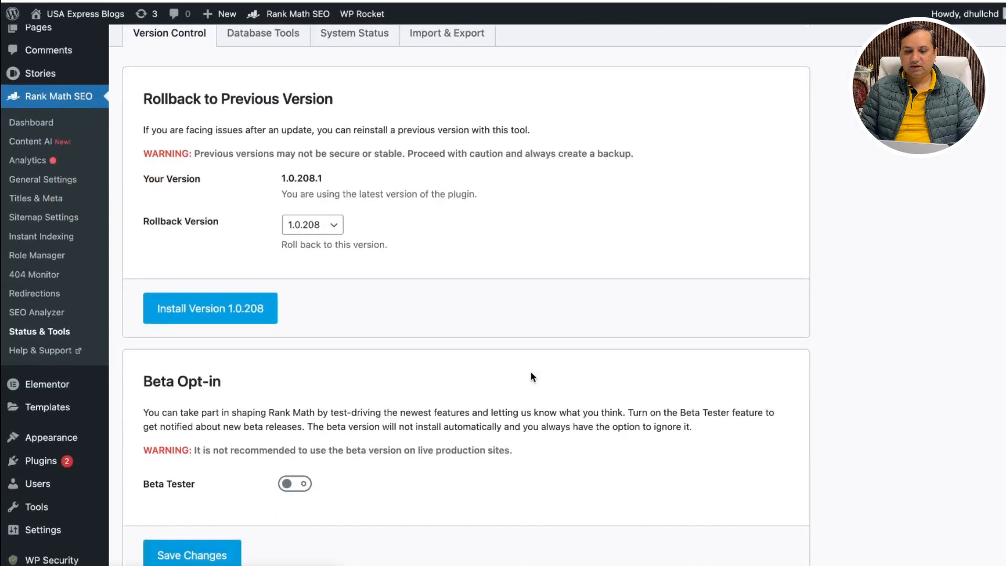
scroll(533, 377, "down", 1)
scroll(531, 372, "down", 7)
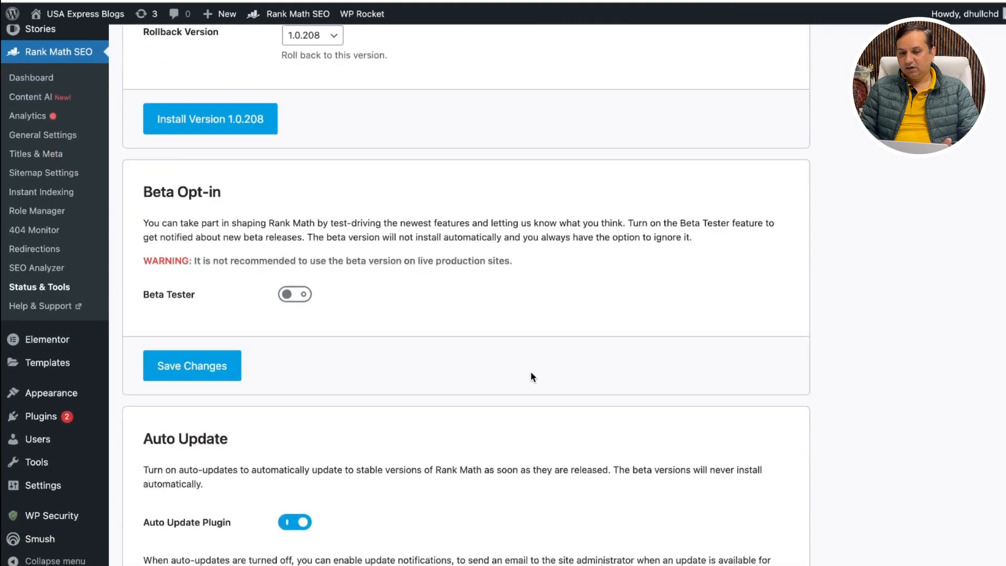
scroll(531, 372, "up", 1)
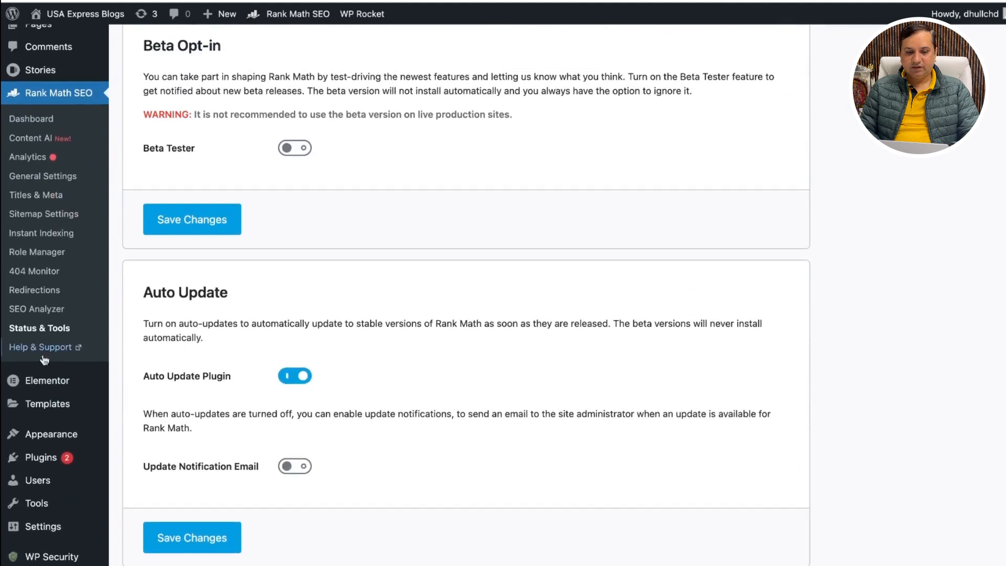
scroll(506, 363, "down", 2)
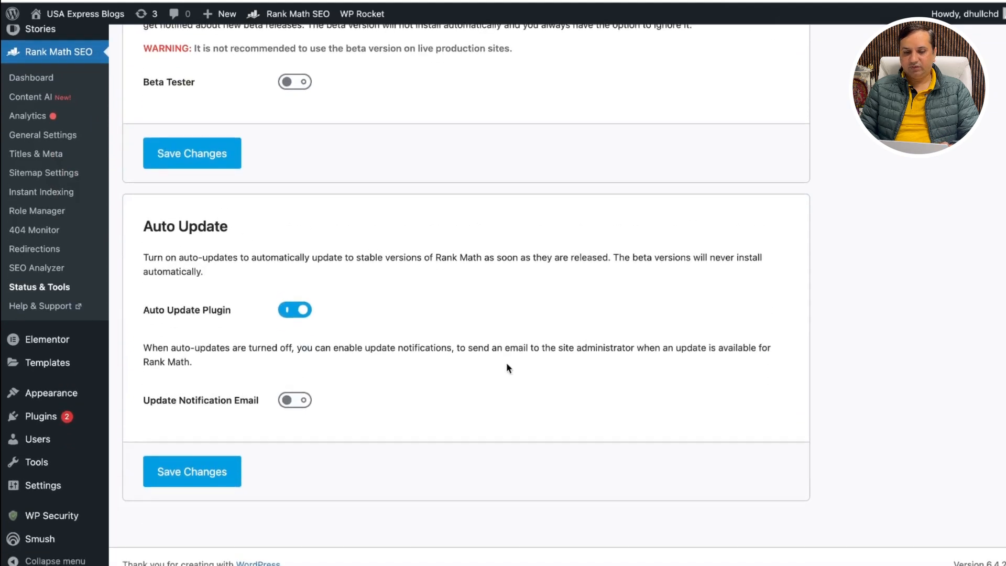
scroll(538, 302, "up", 6)
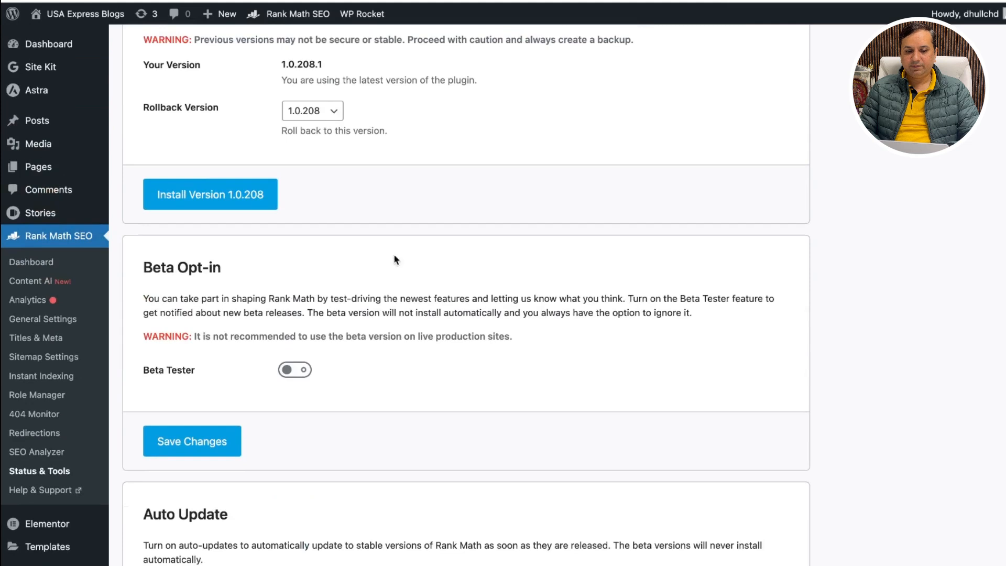
left_click(56, 239)
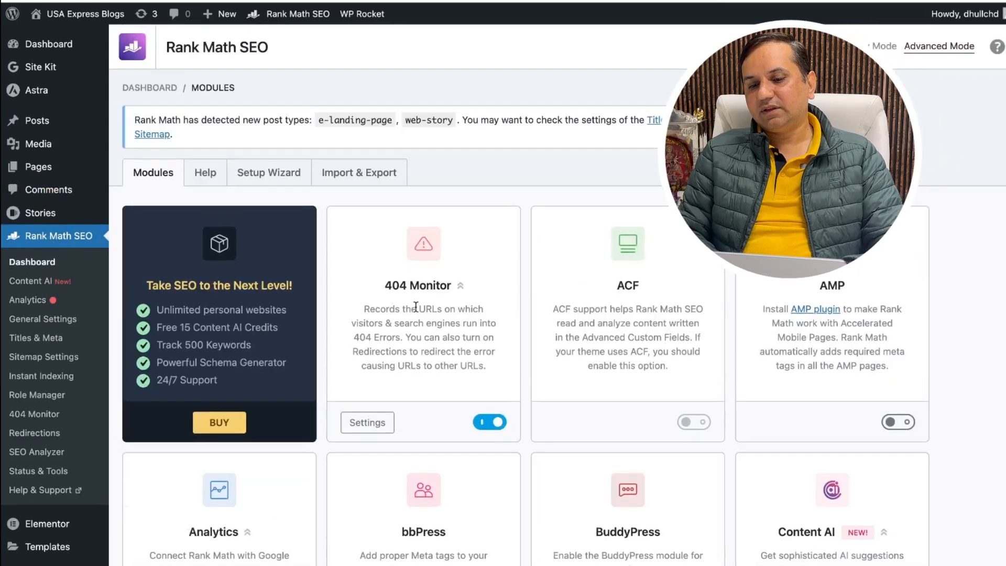